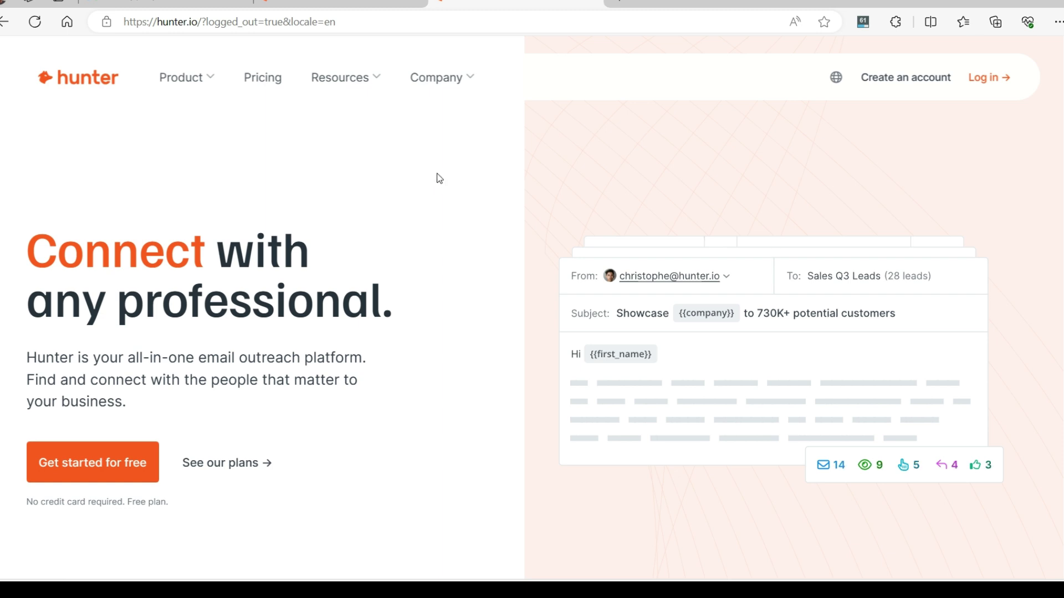
Scroll through the homepage's lead-finding, email verification and Campaigns sections, selecting the intro paragraph.
scroll(194, 289, down, 1)
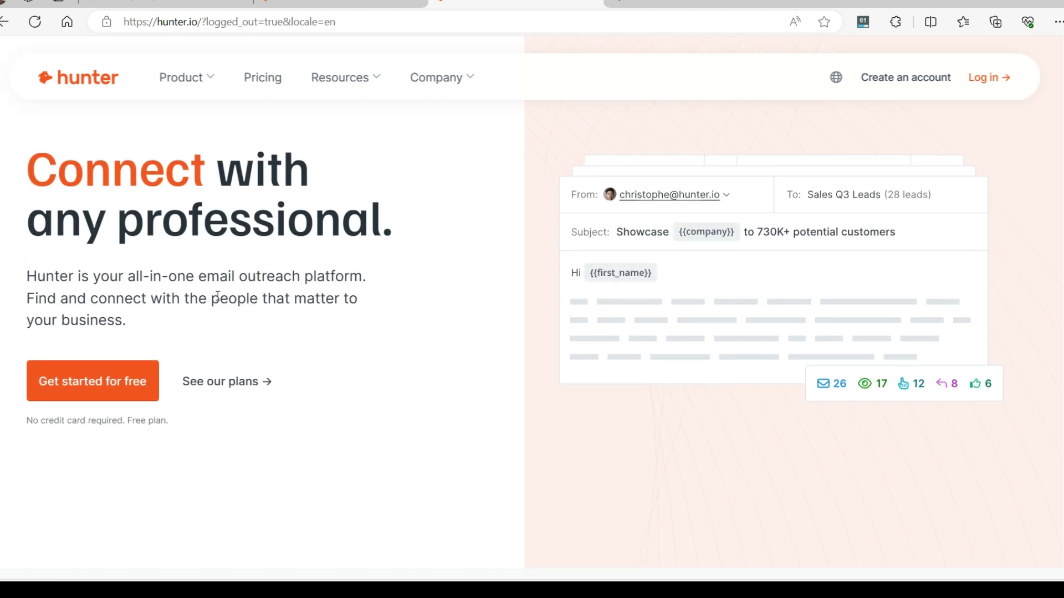
scroll(55, 179, up, 1)
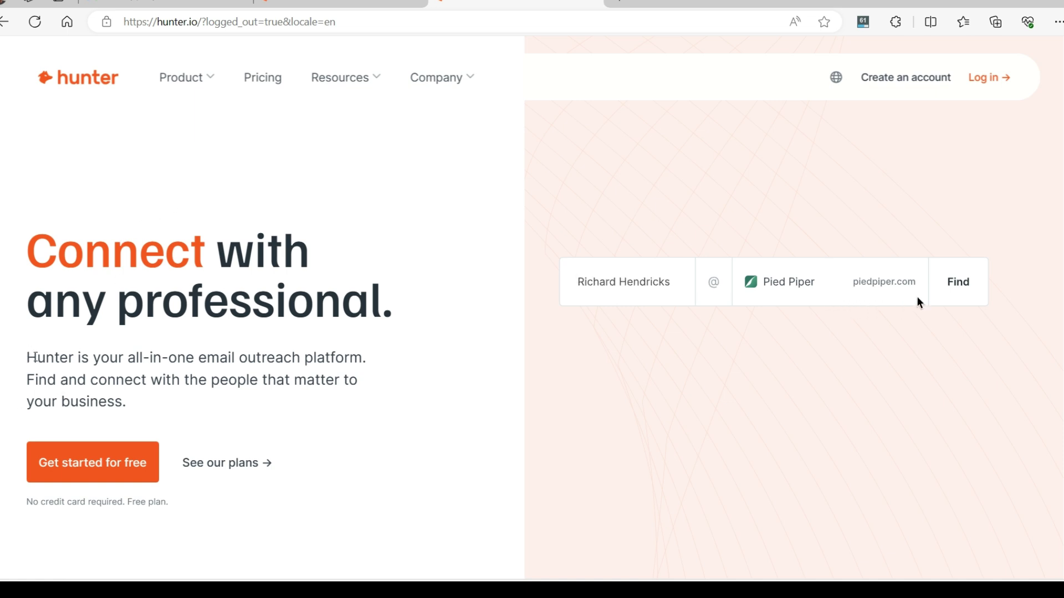
drag(26, 359, 171, 427)
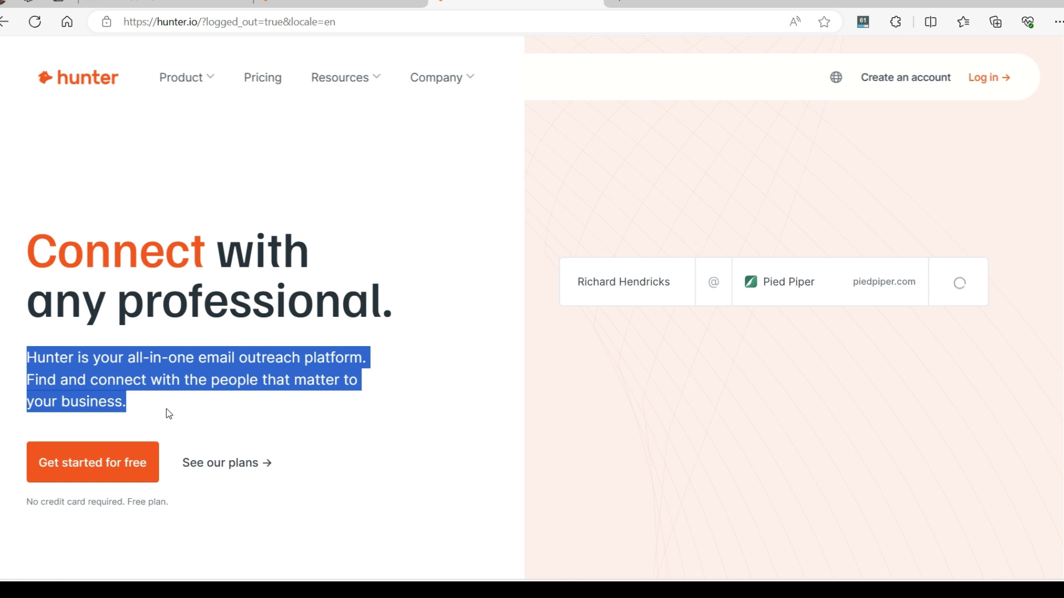
scroll(166, 396, down, 4)
scroll(167, 385, down, 3)
scroll(166, 383, down, 7)
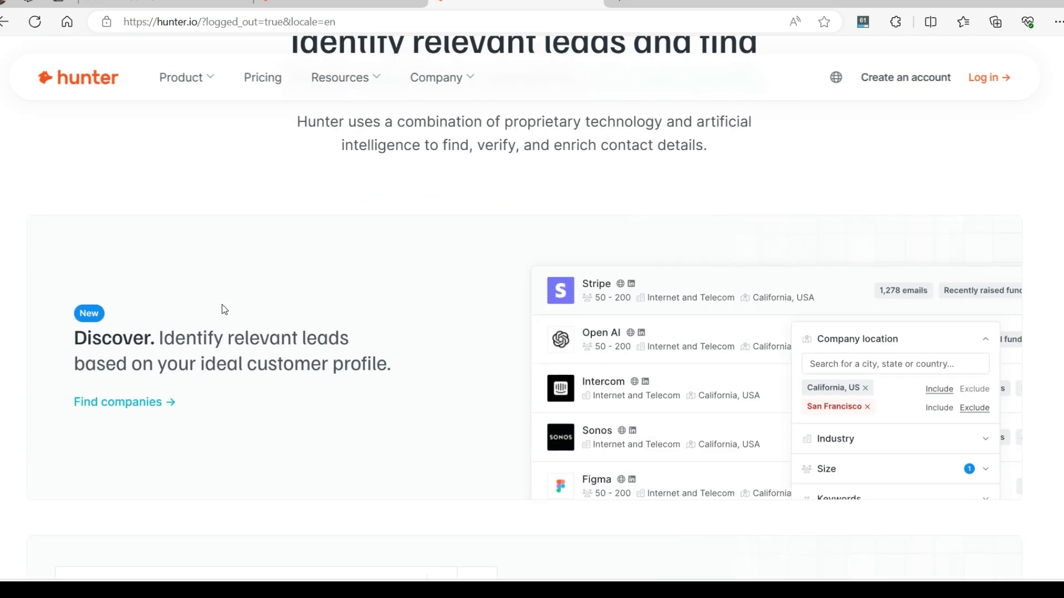
scroll(225, 310, down, 2)
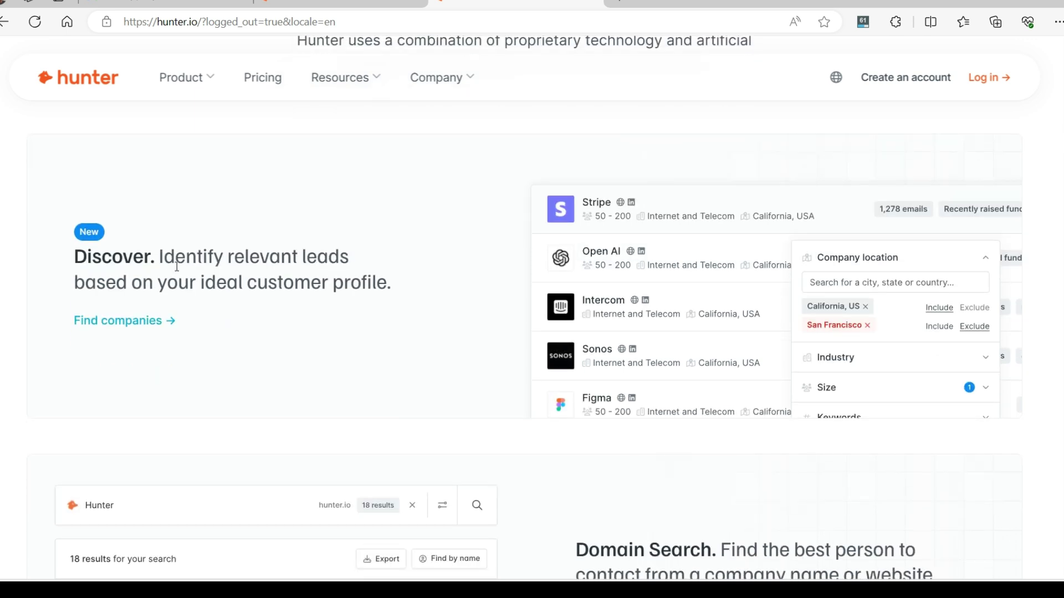
scroll(177, 266, down, 6)
scroll(175, 267, down, 2)
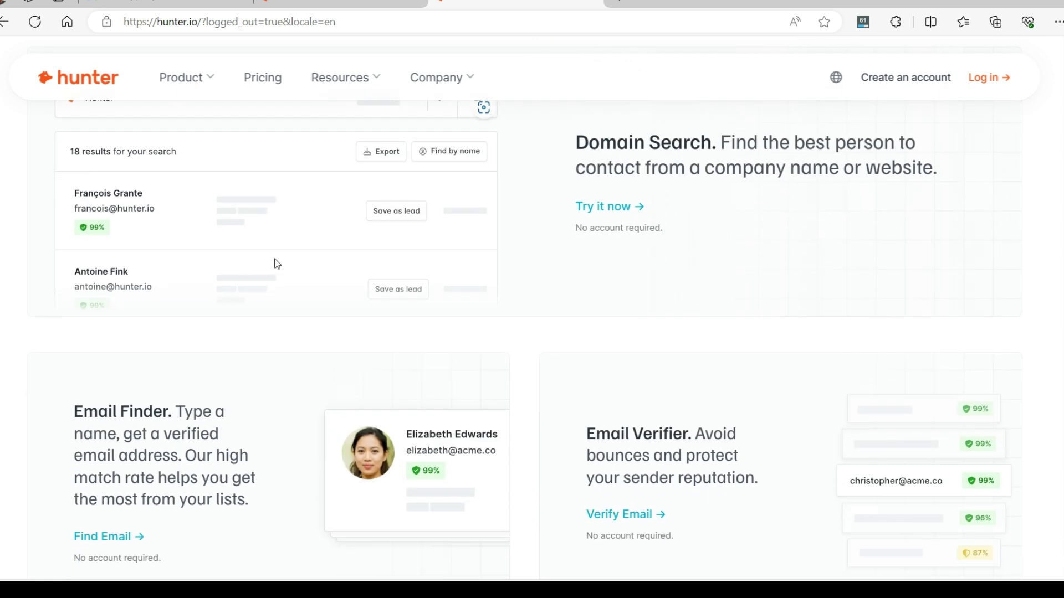
scroll(277, 264, down, 2)
scroll(277, 266, down, 9)
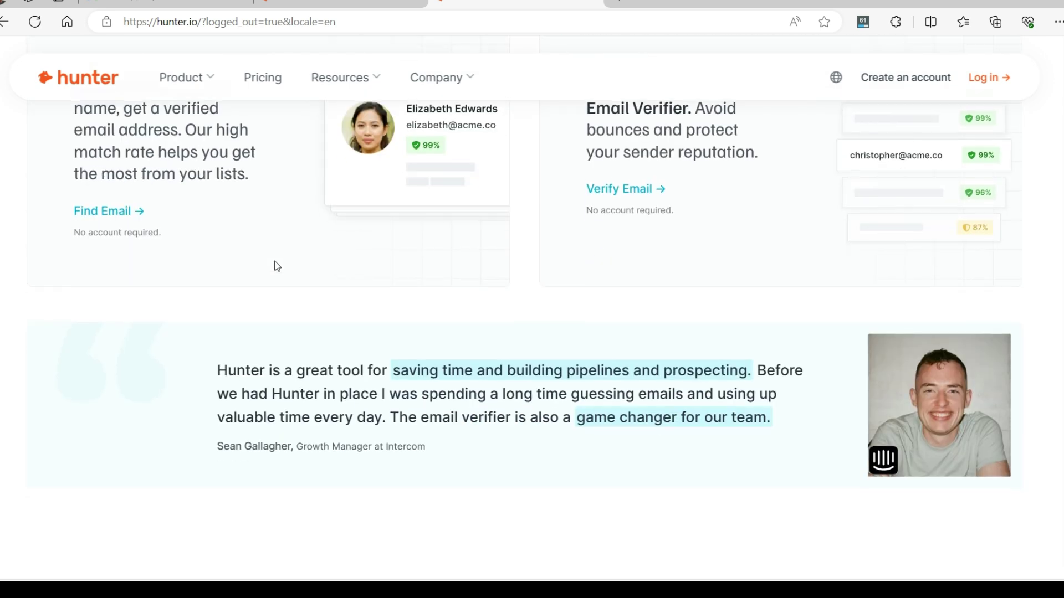
scroll(275, 261, down, 9)
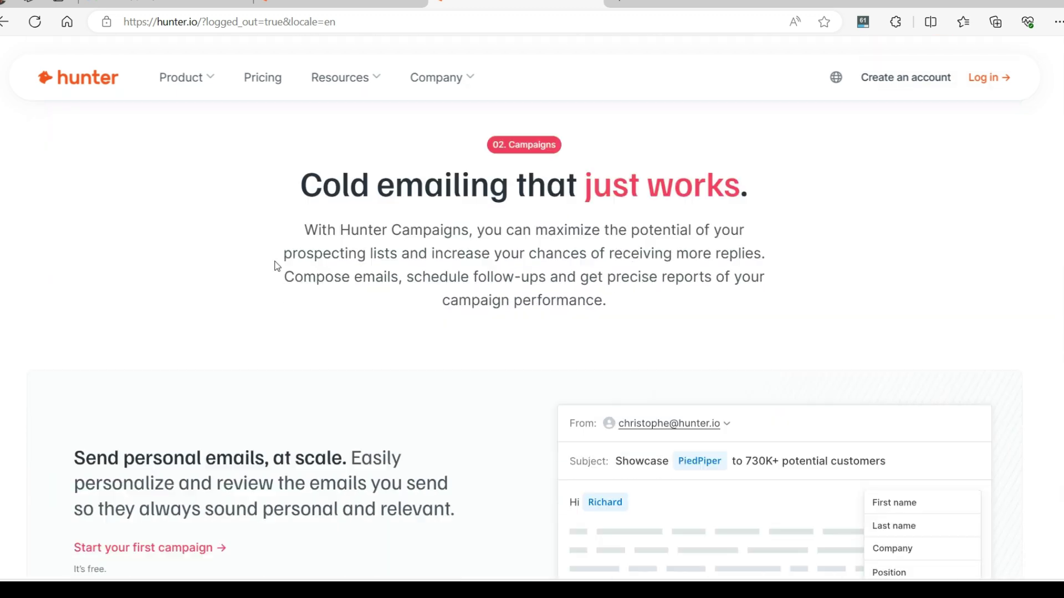
scroll(275, 261, down, 6)
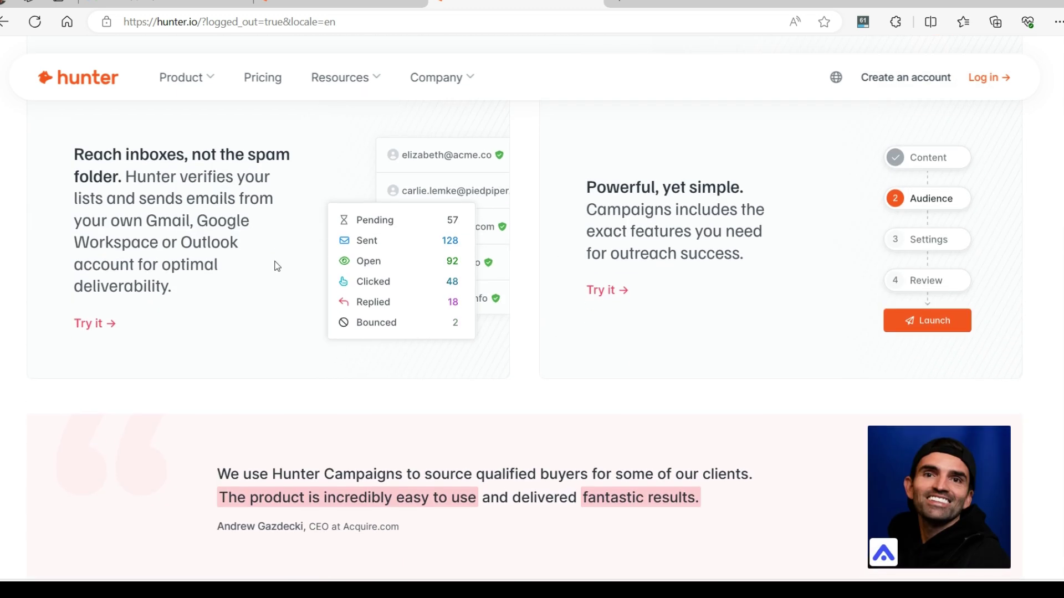
click(259, 92)
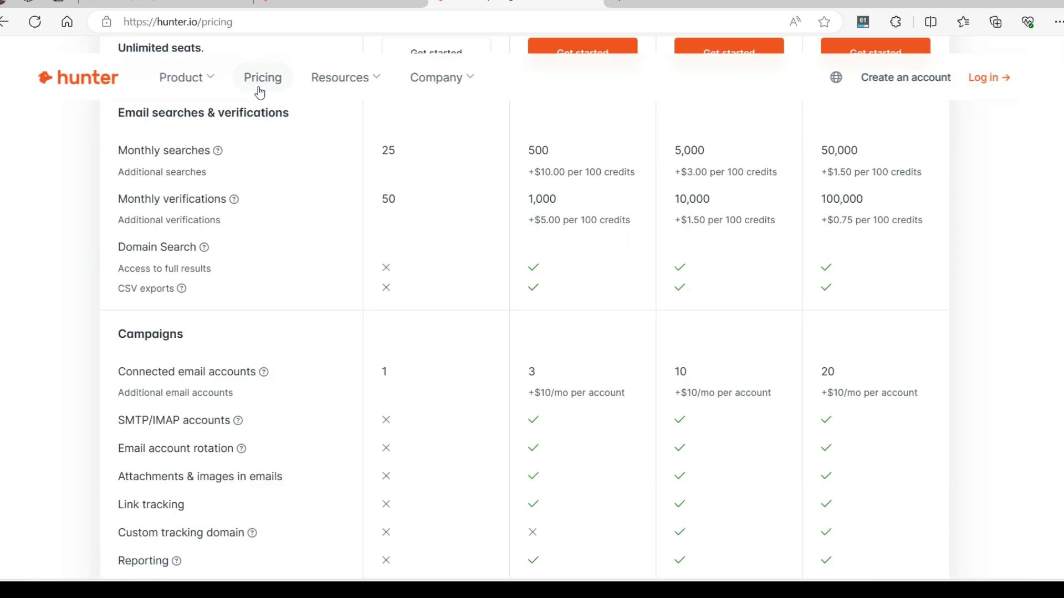
scroll(329, 268, down, 4)
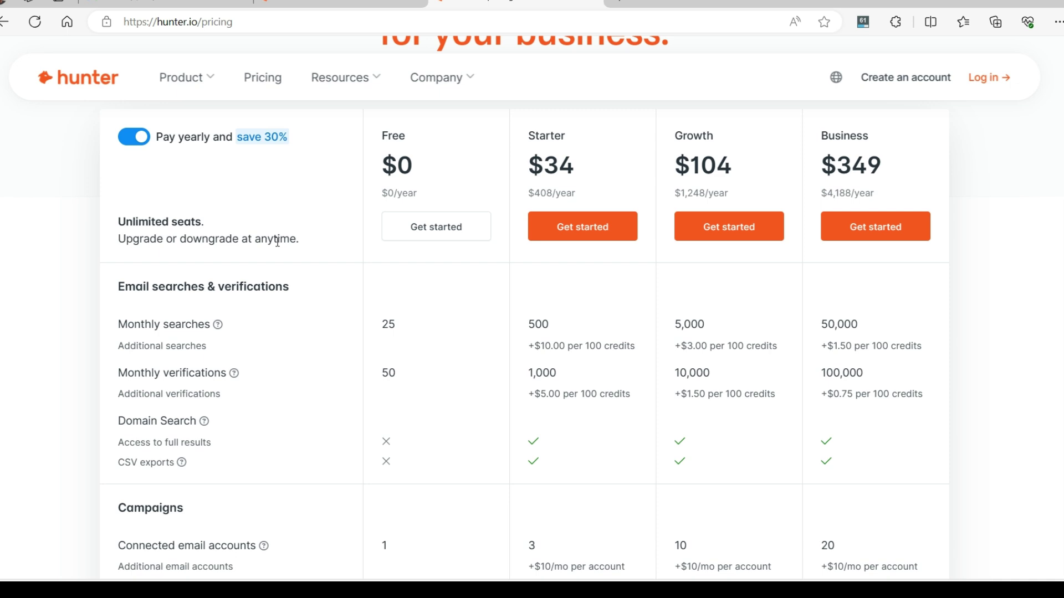
scroll(278, 243, down, 1)
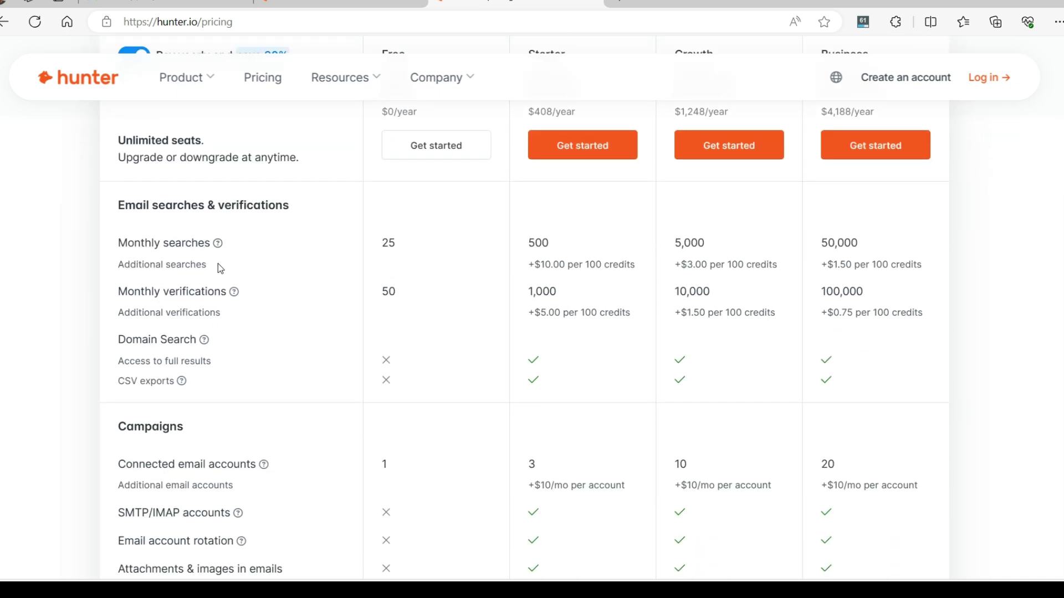
scroll(219, 266, down, 1)
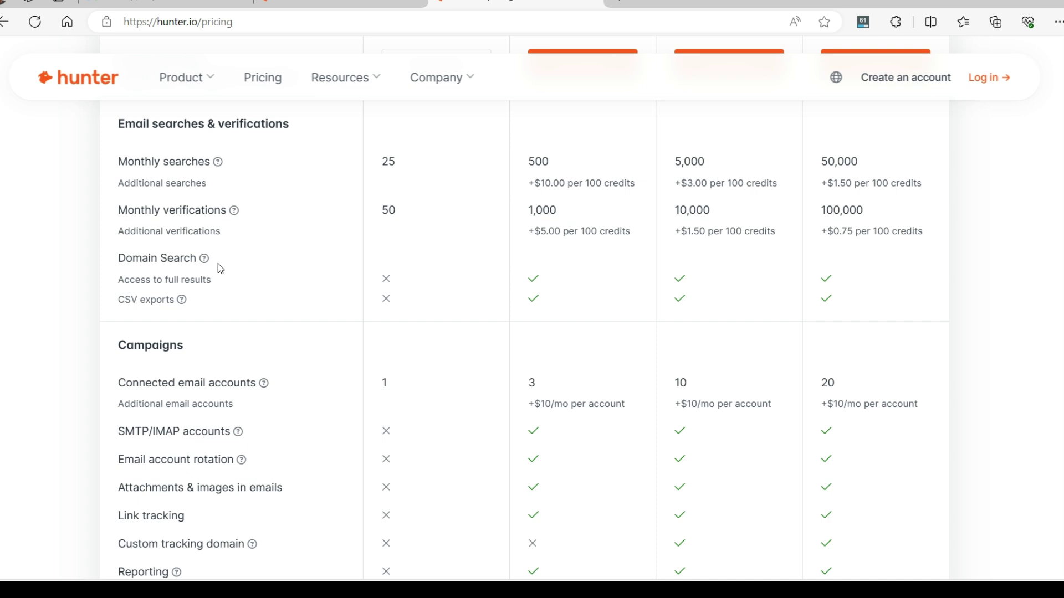
scroll(219, 266, down, 1)
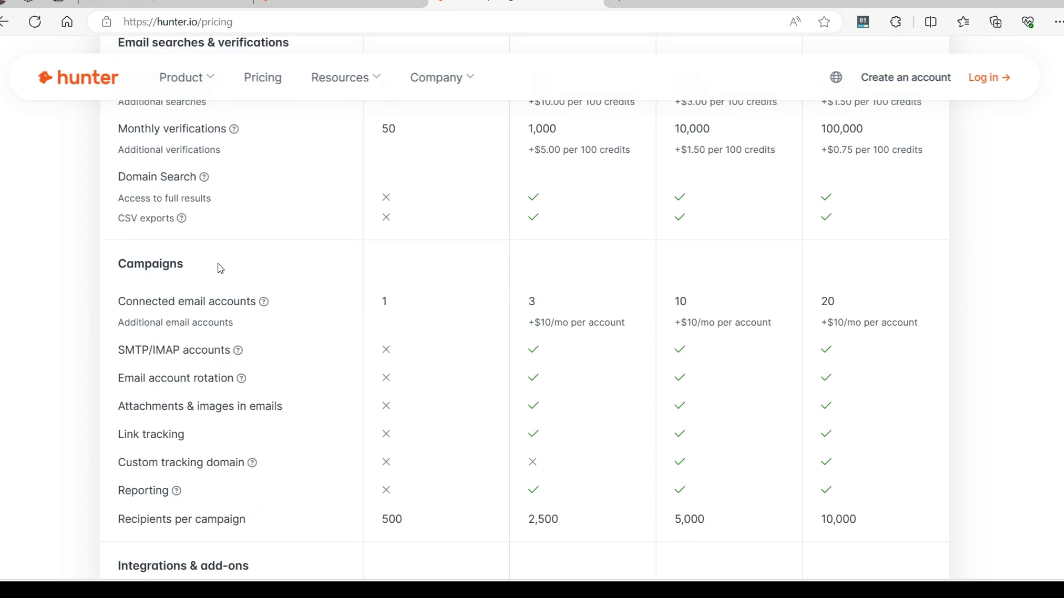
scroll(220, 268, down, 2)
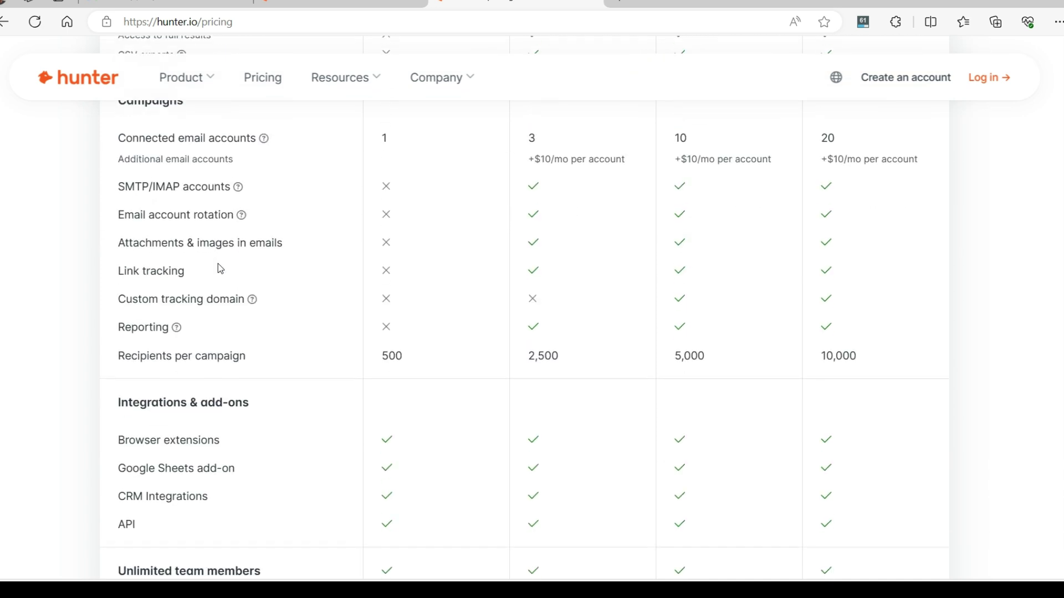
scroll(220, 268, down, 2)
scroll(220, 268, down, 2)
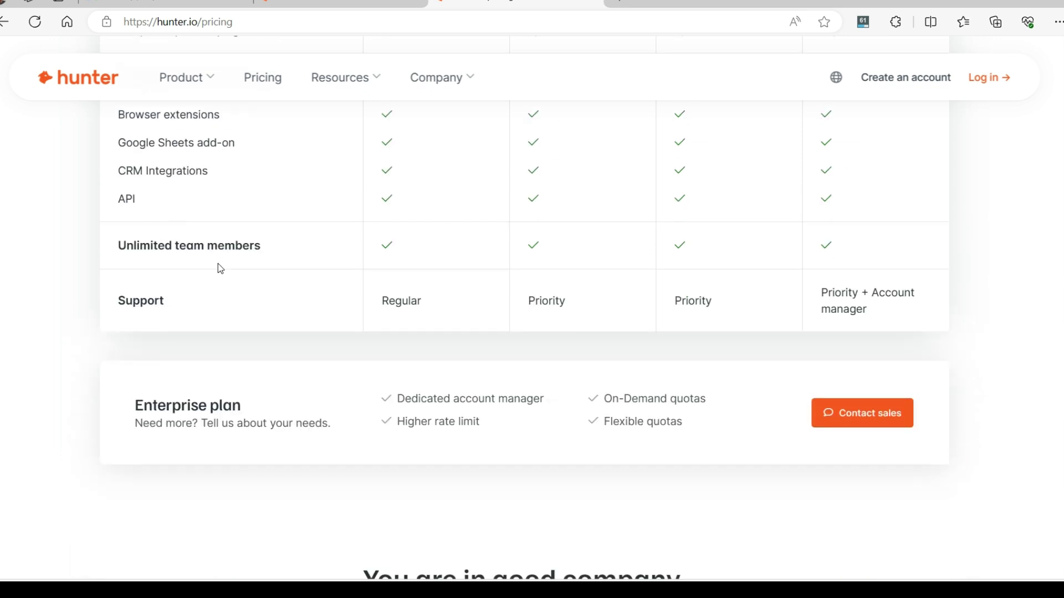
scroll(217, 266, down, 1)
scroll(216, 264, up, 3)
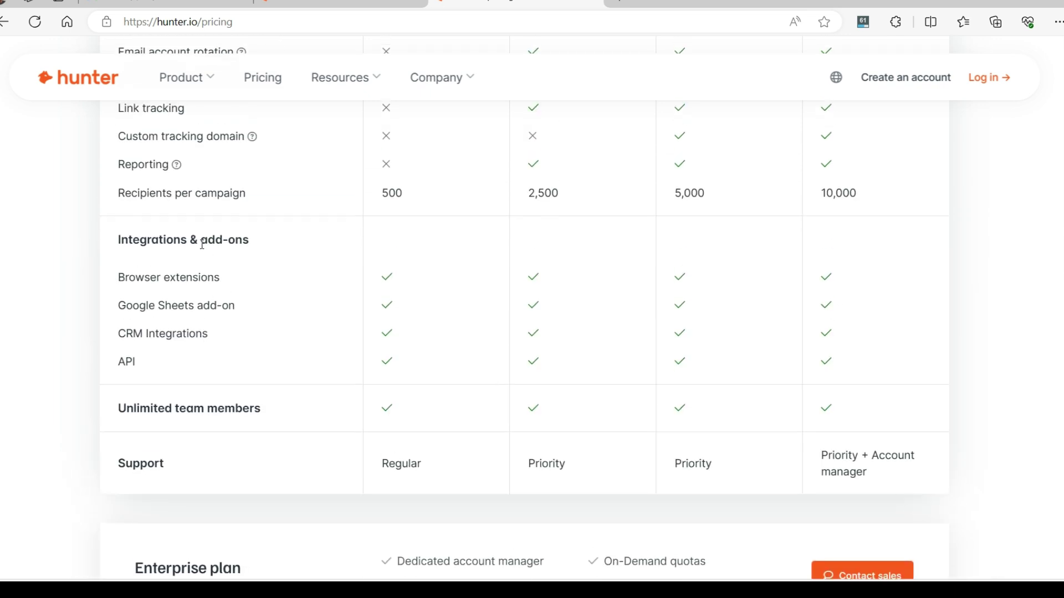
scroll(370, 262, down, 8)
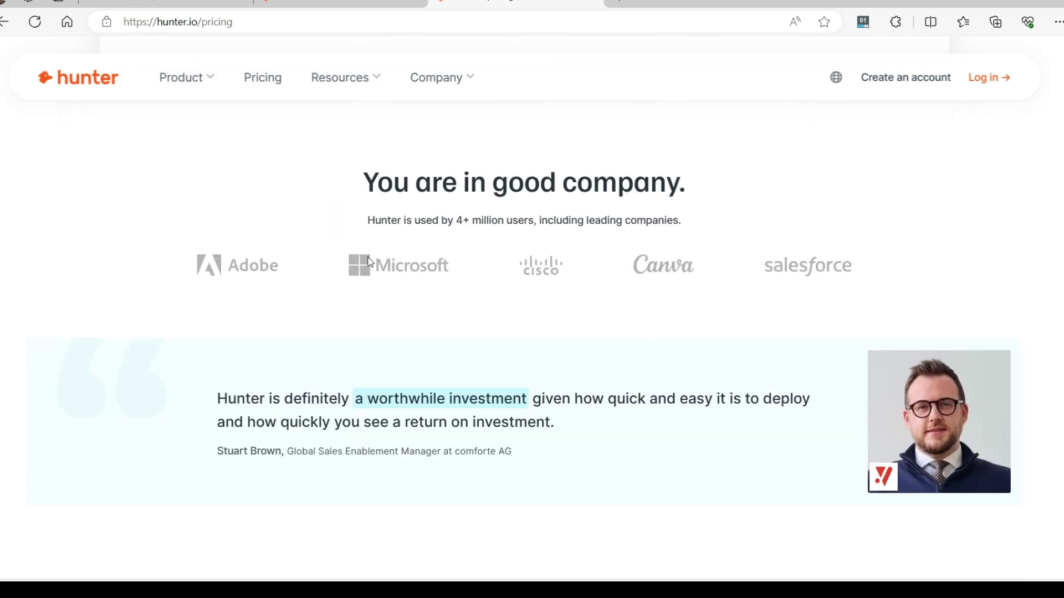
scroll(370, 262, down, 5)
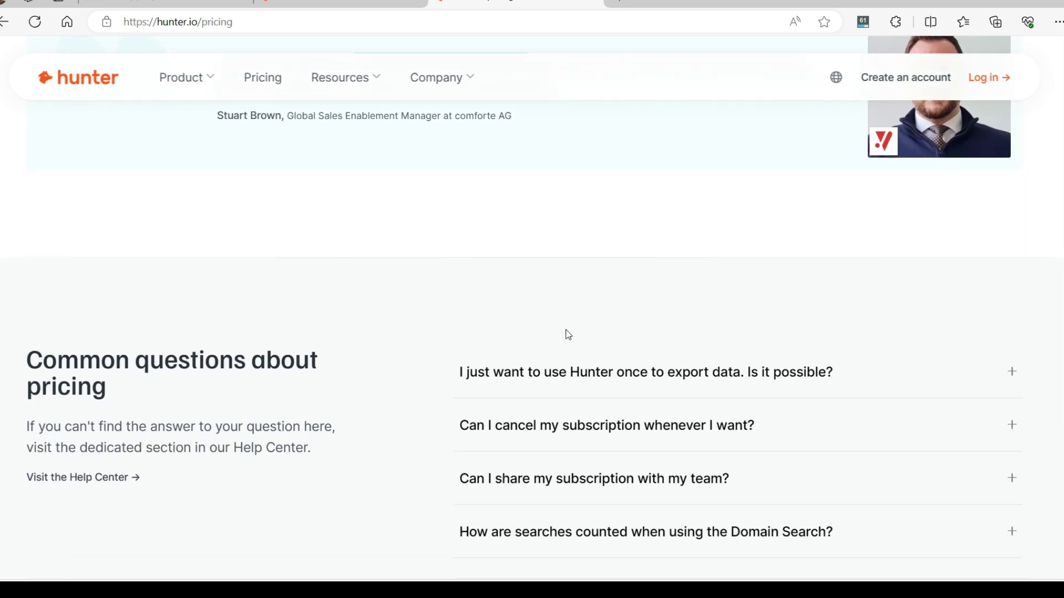
scroll(566, 330, down, 1)
scroll(418, 267, up, 20)
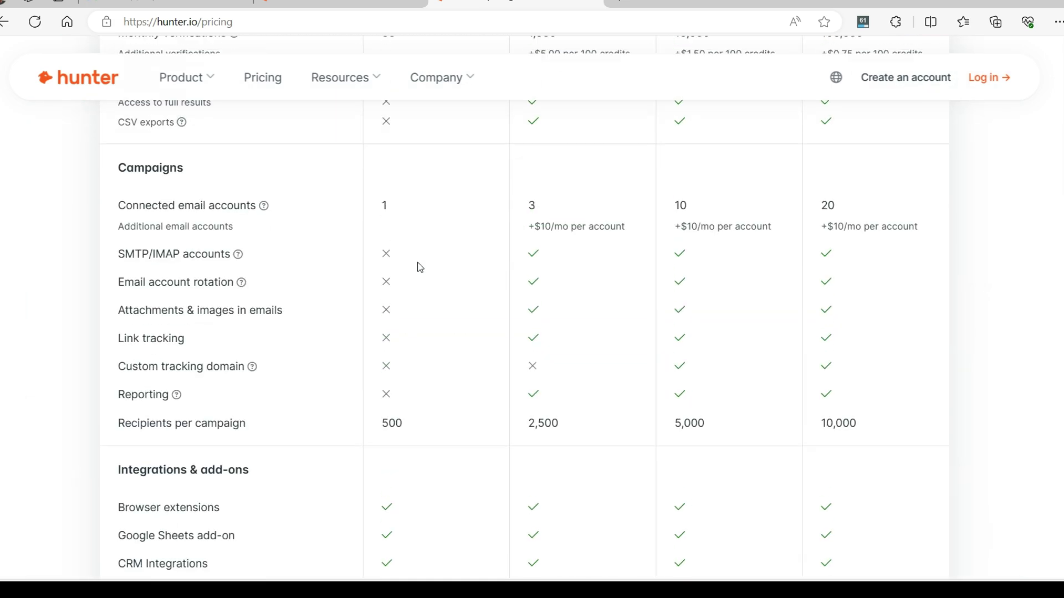
scroll(307, 131, up, 4)
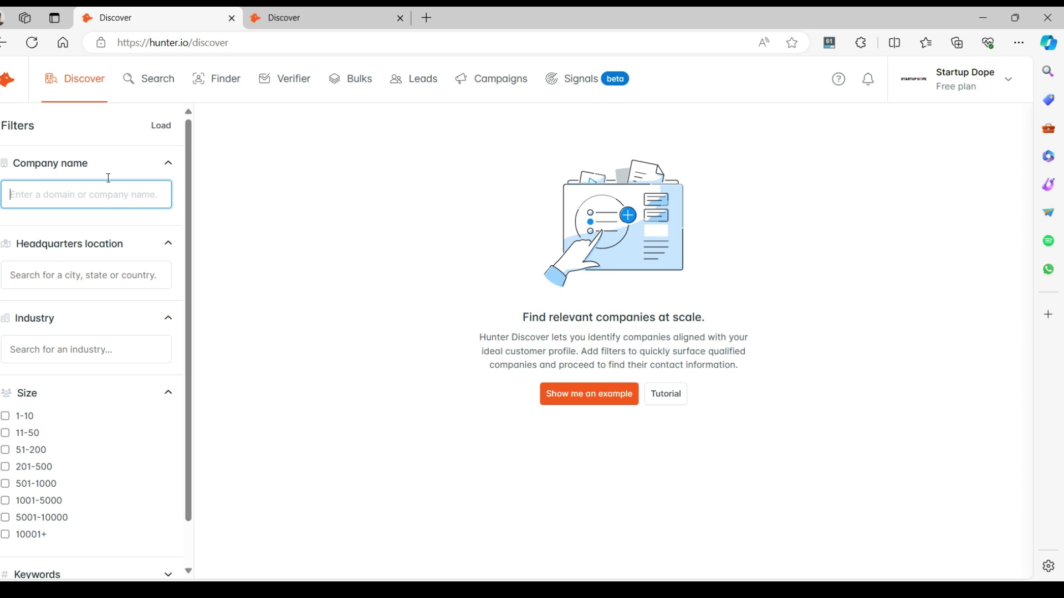
Check saved filter searches, expand Keywords, and dismiss the locked Technologies filter's upgrade prompt.
scroll(84, 222, down, 1)
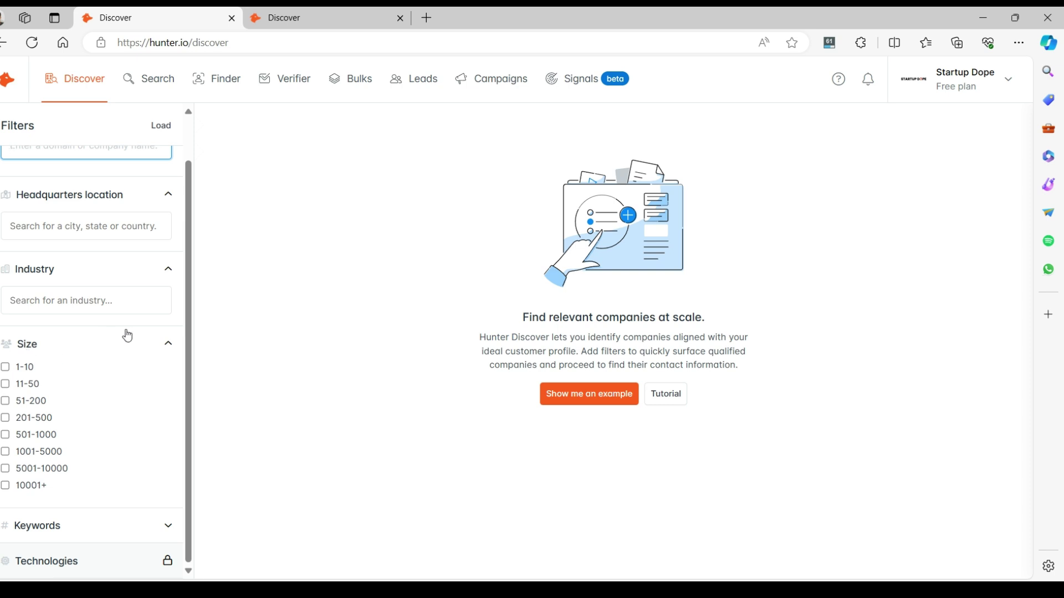
scroll(126, 334, up, 1)
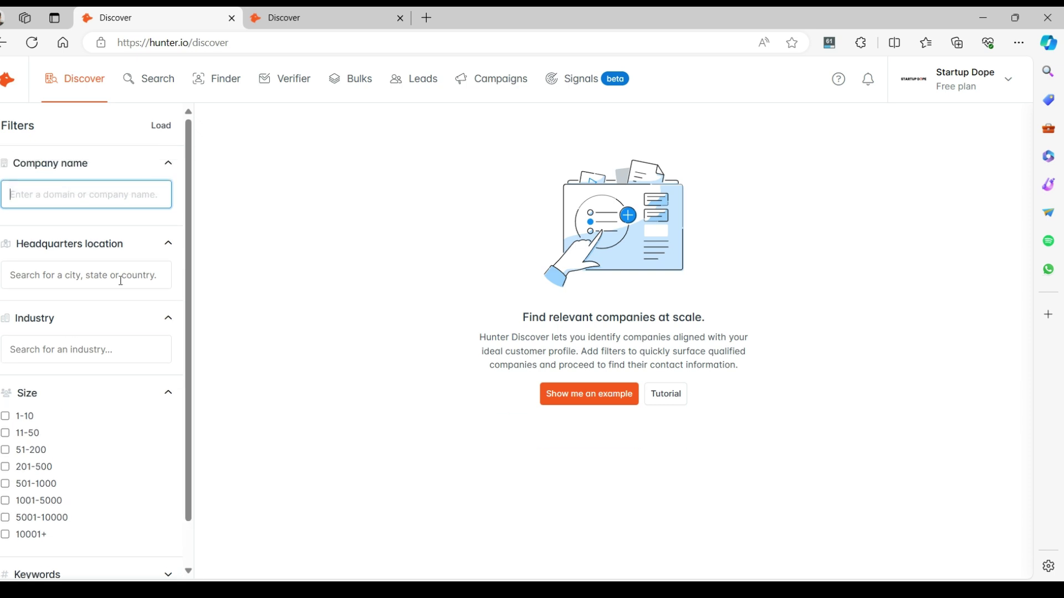
click(161, 126)
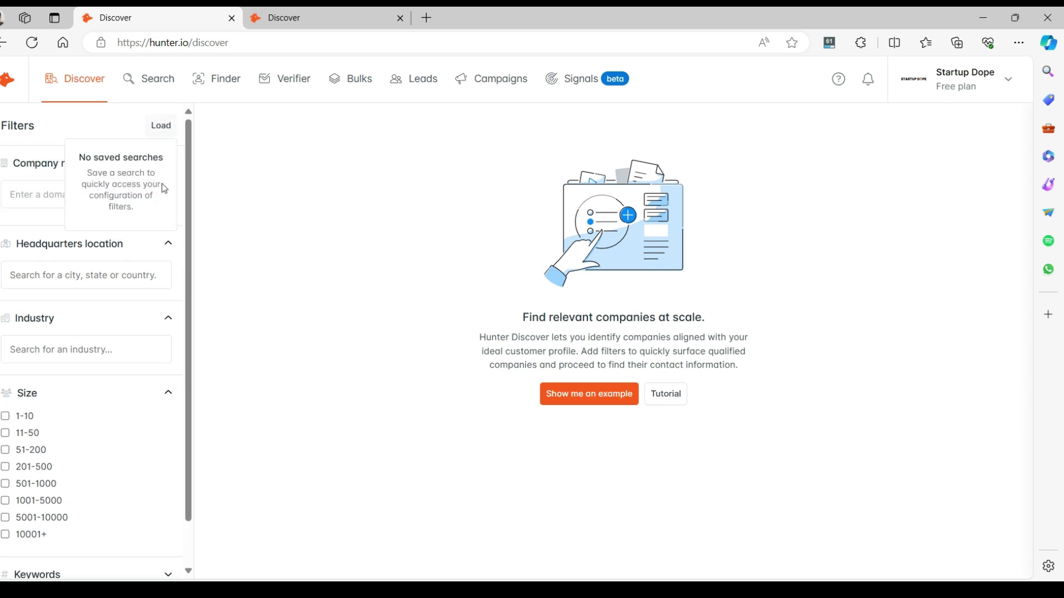
scroll(127, 181, down, 1)
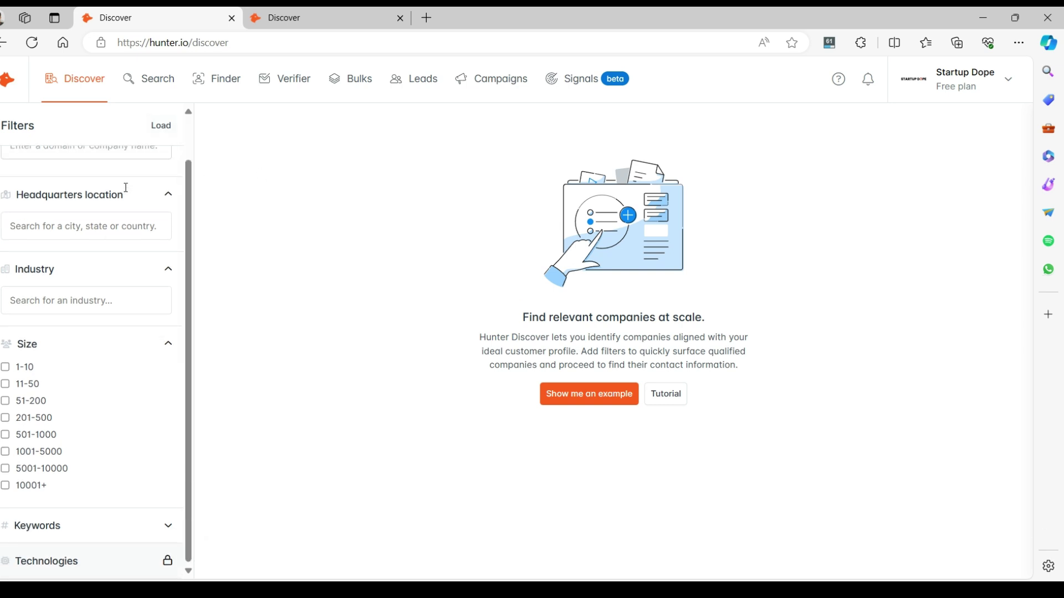
click(168, 527)
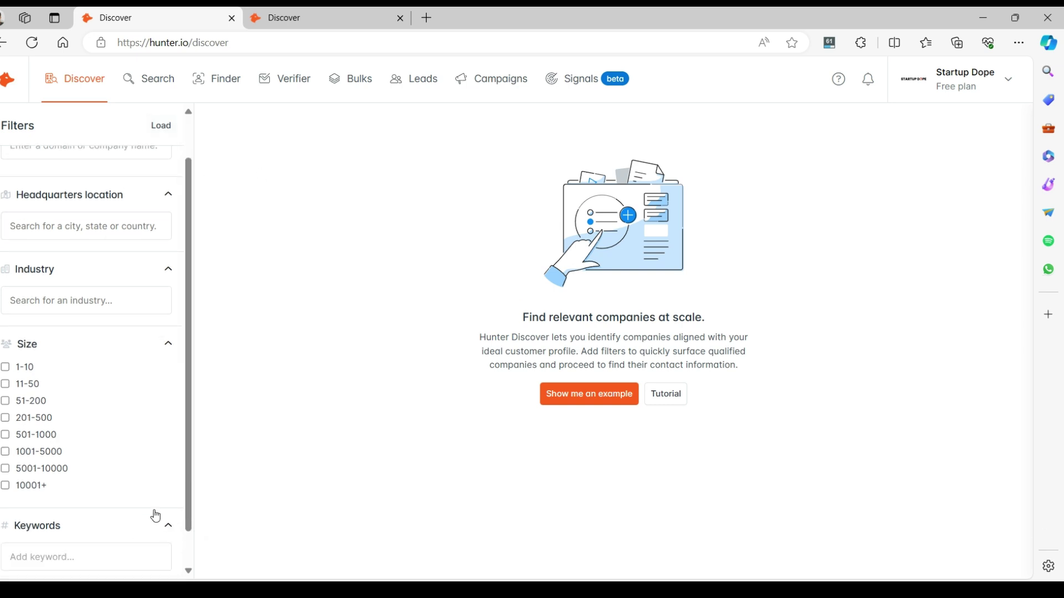
scroll(155, 492, down, 1)
click(118, 560)
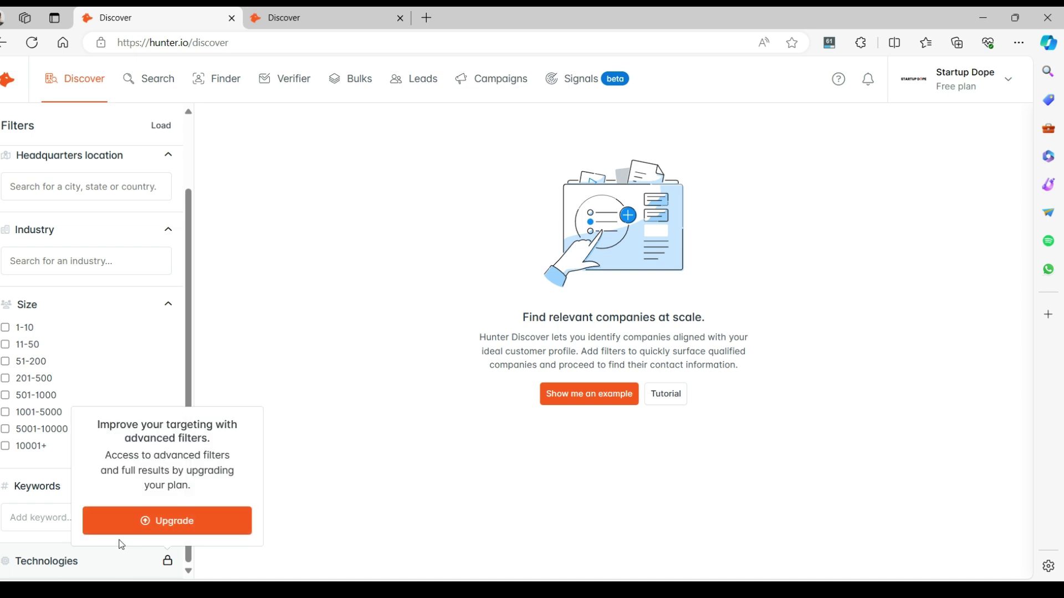
click(331, 414)
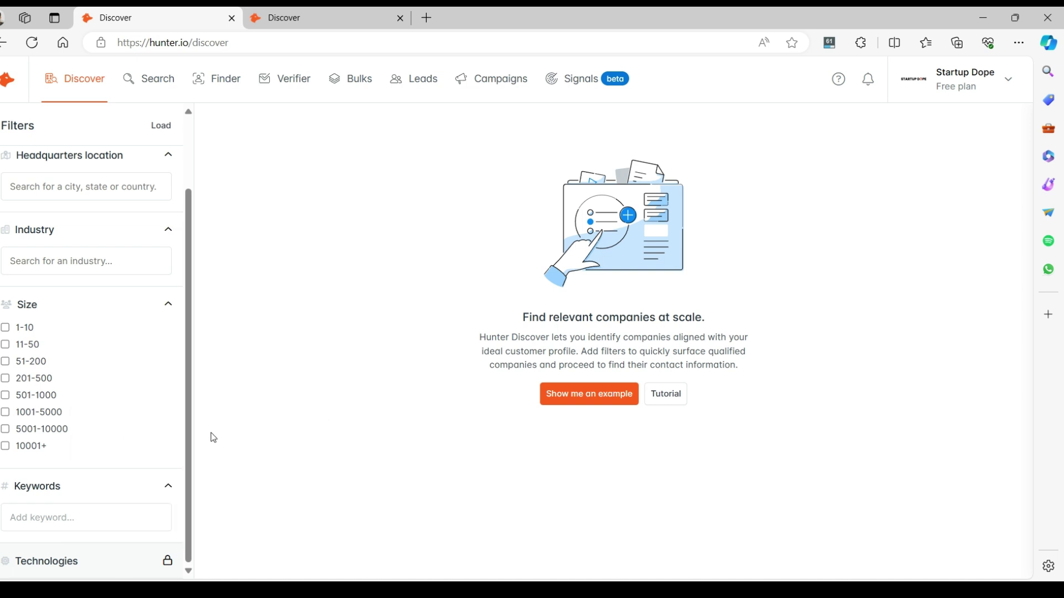
scroll(120, 297, up, 2)
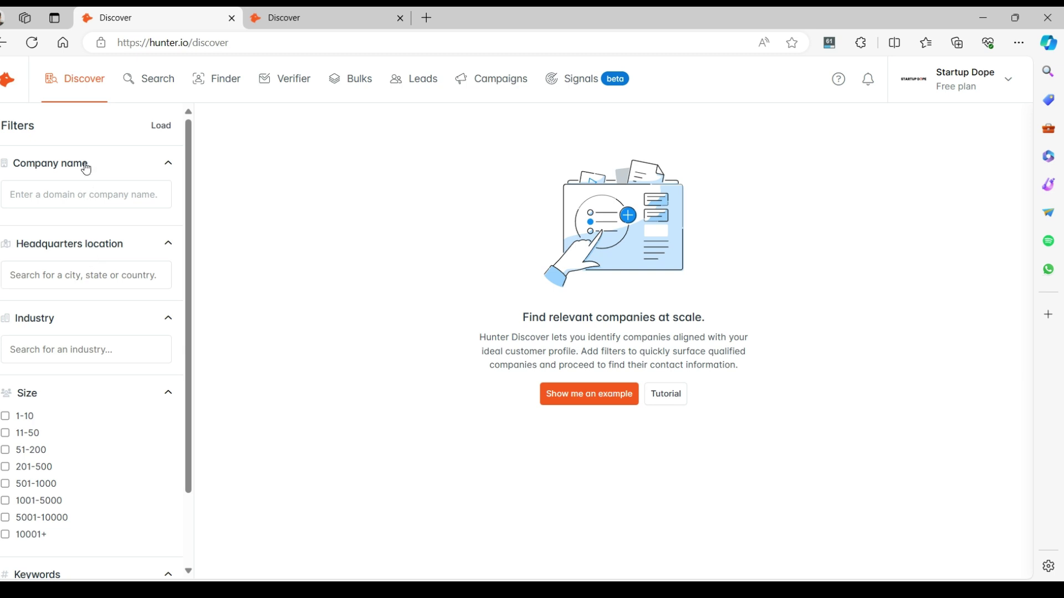
Open Domain Search and close the Edge add-on offer card.
click(167, 76)
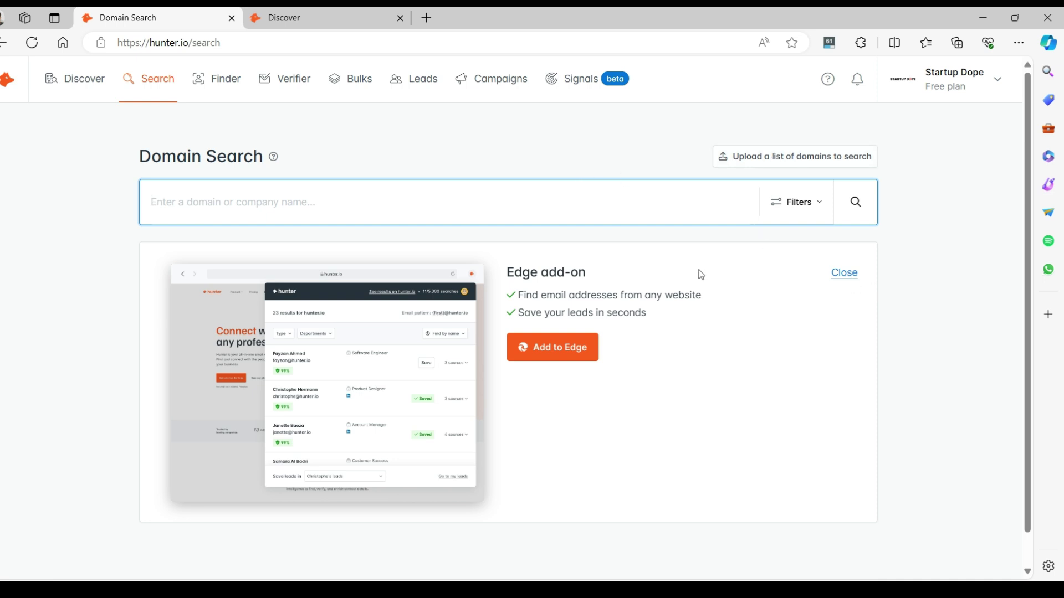
click(845, 274)
click(328, 222)
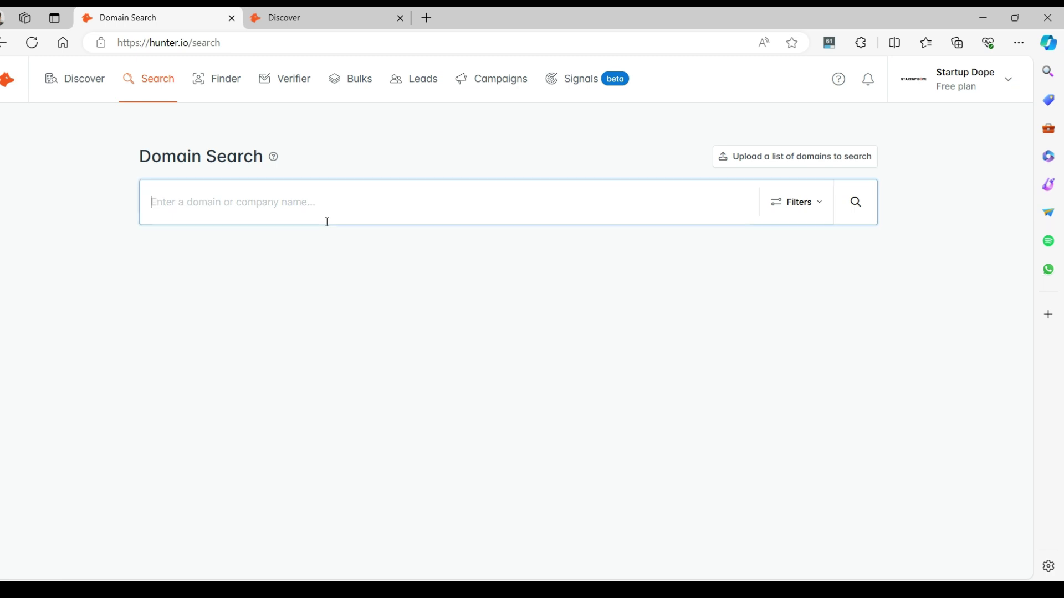
Show and hide the extra domain filters, then try Email Finder's full-name and domain fields.
click(813, 210)
click(812, 209)
click(219, 81)
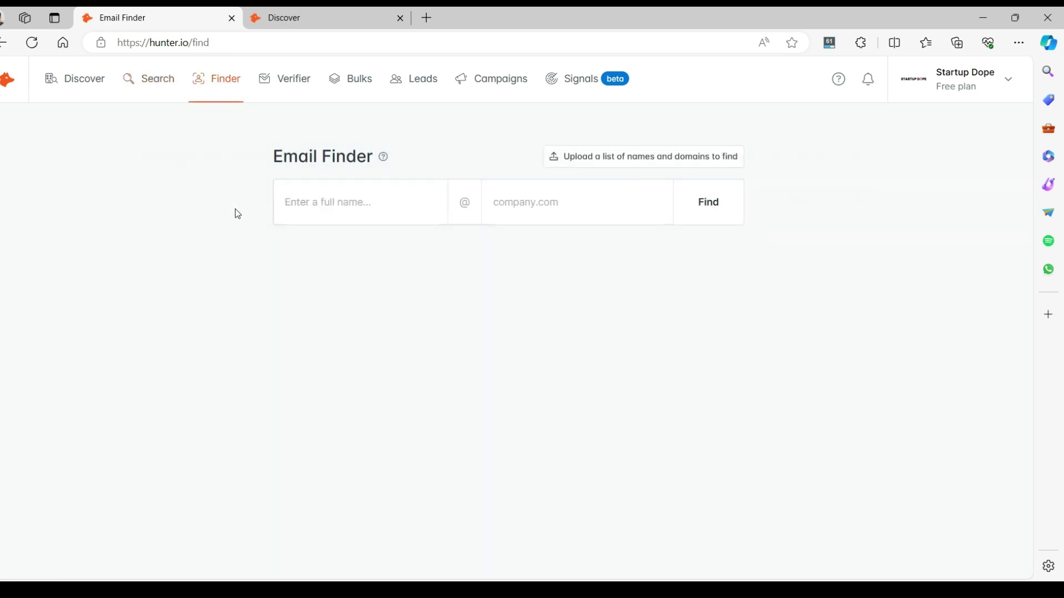
click(383, 205)
click(583, 201)
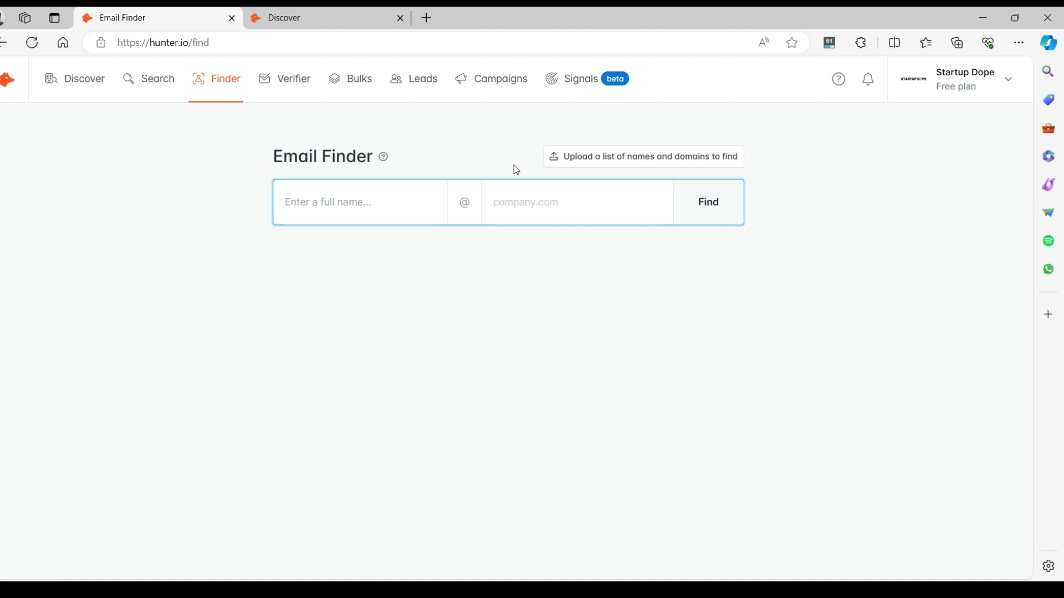
Verify the tour's sample address on Email Verifier, getting valid at 100%, and finish the tour.
click(297, 87)
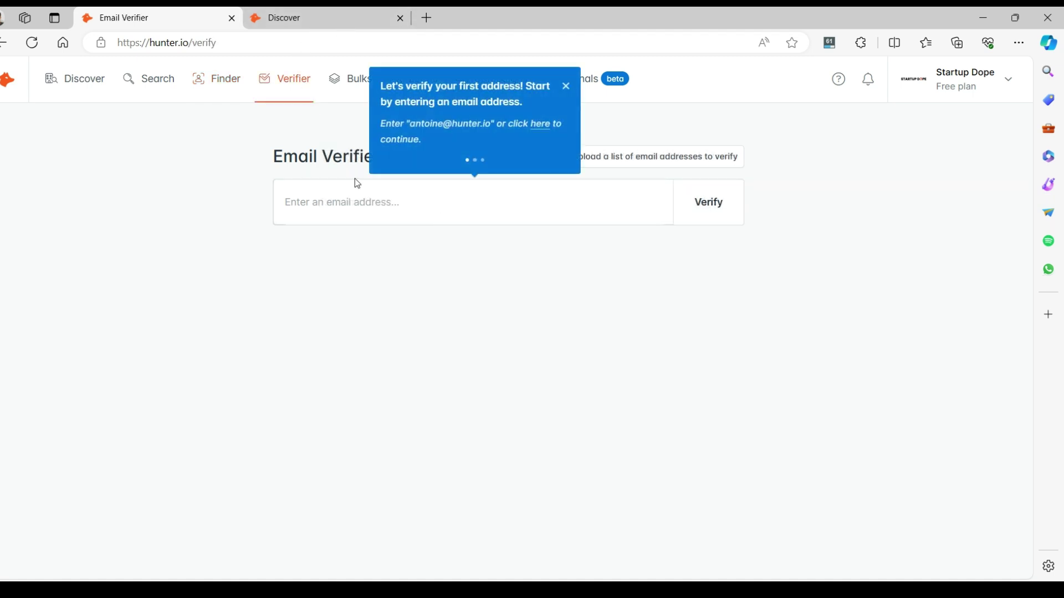
click(545, 132)
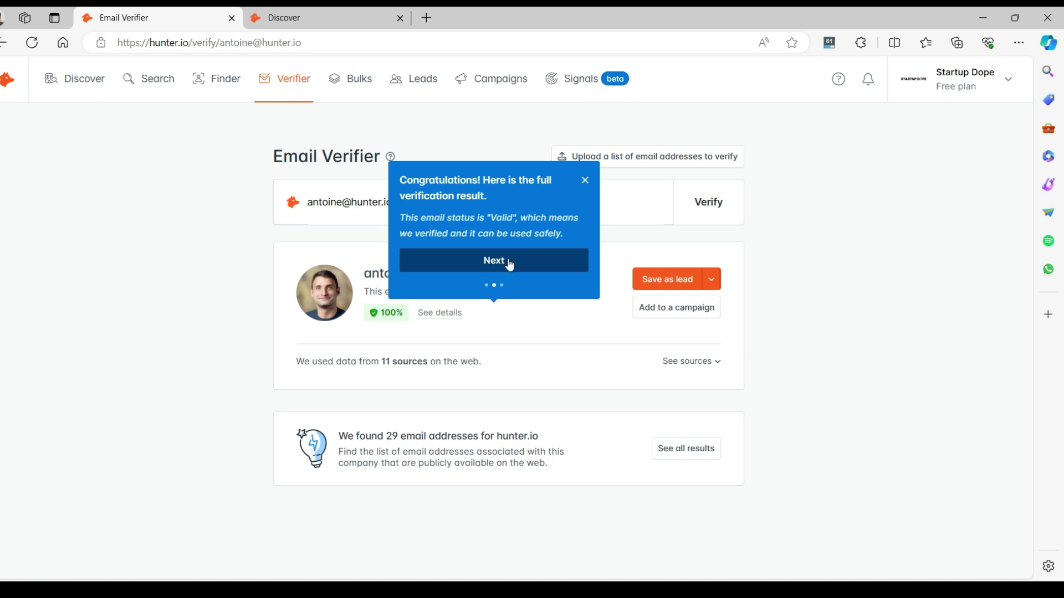
click(509, 266)
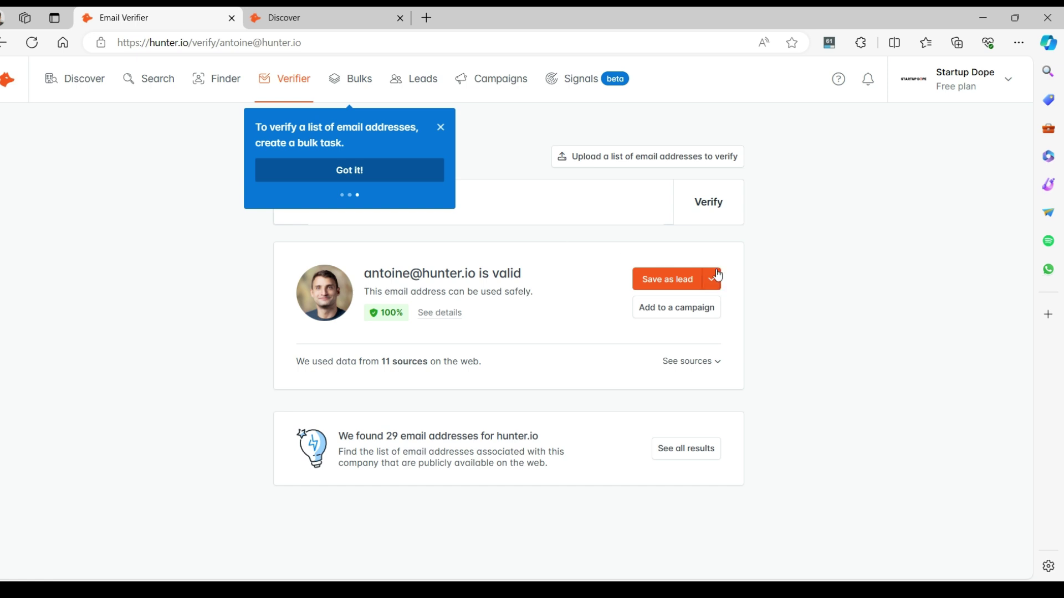
click(367, 174)
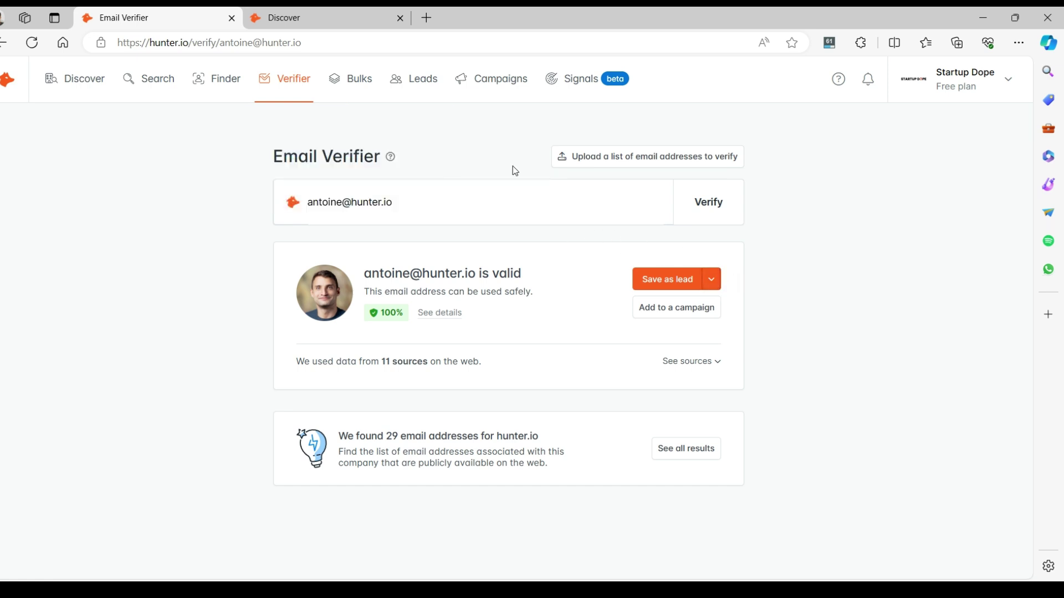
Browse Bulks and the empty All leads list (0 leads), then go to Campaigns.
click(340, 84)
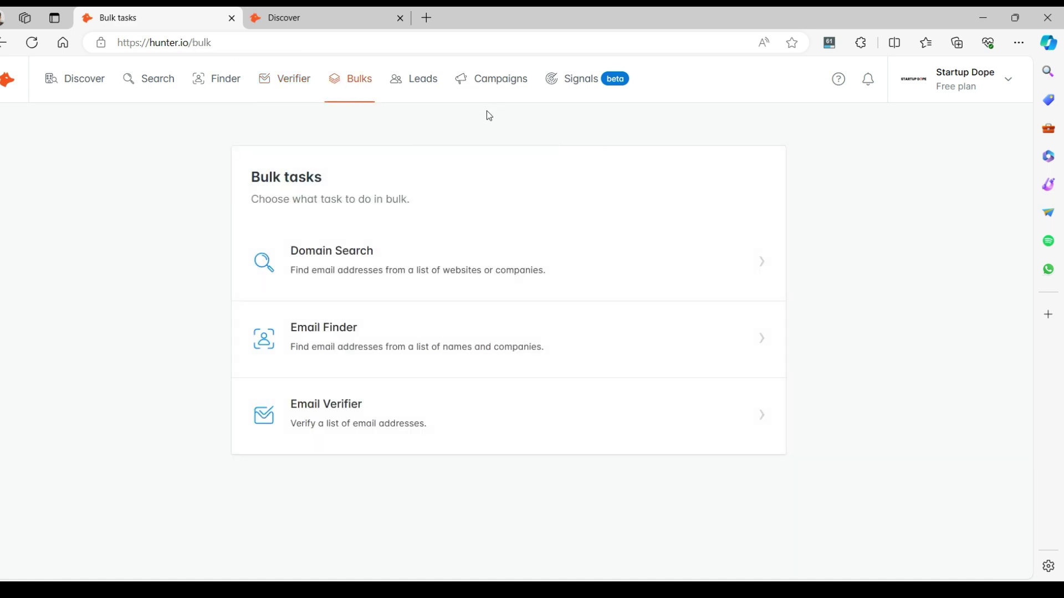
click(419, 103)
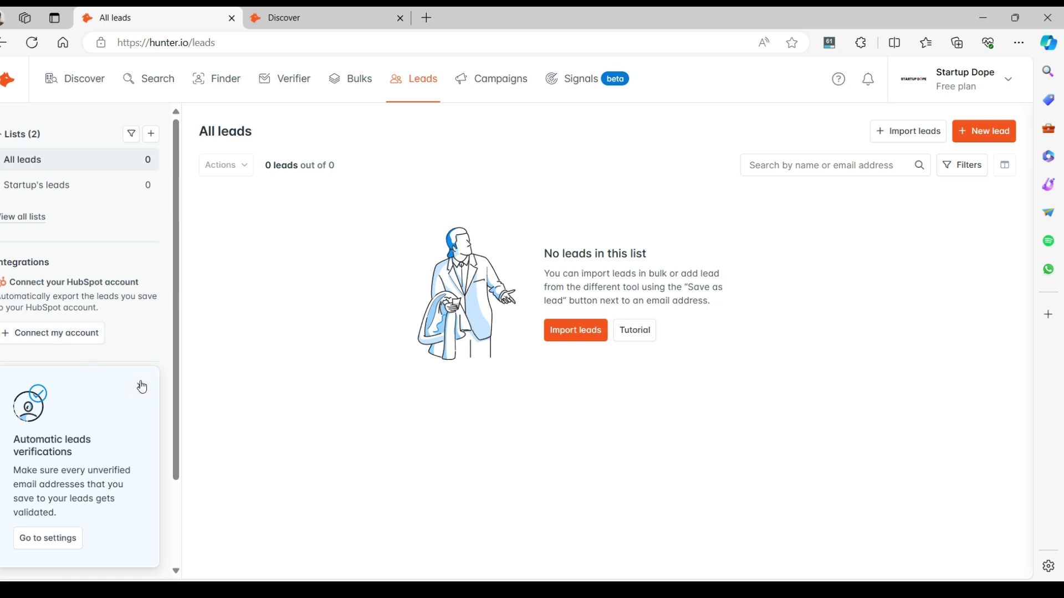
scroll(142, 387, down, 2)
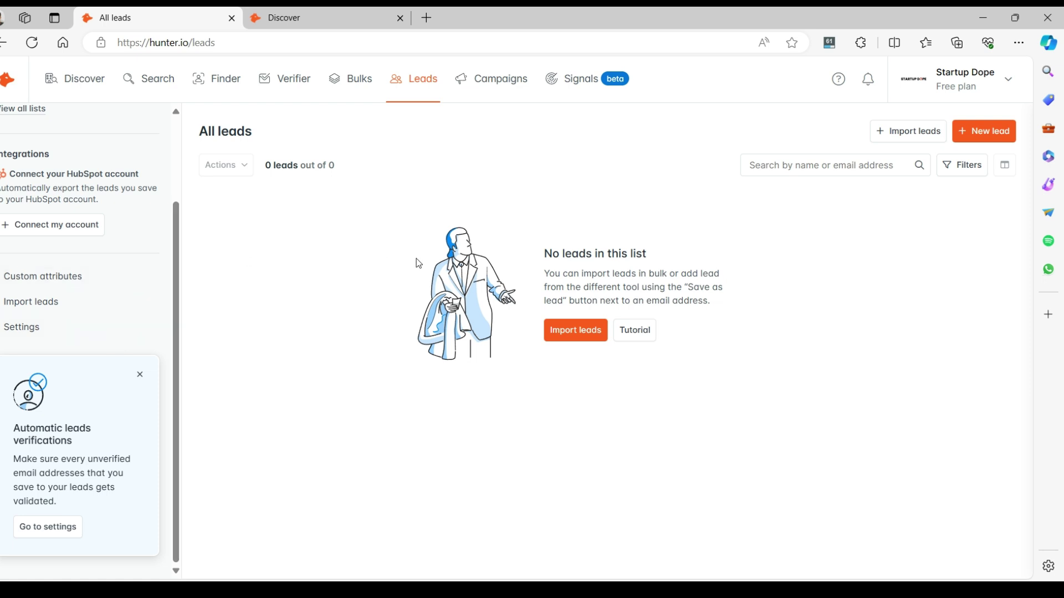
scroll(83, 249, up, 2)
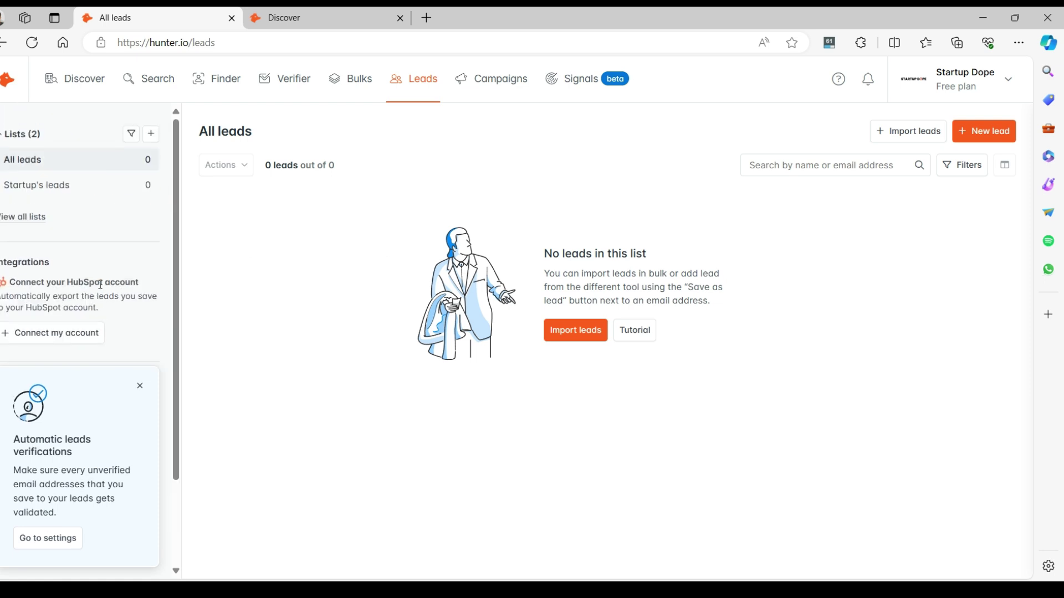
click(506, 88)
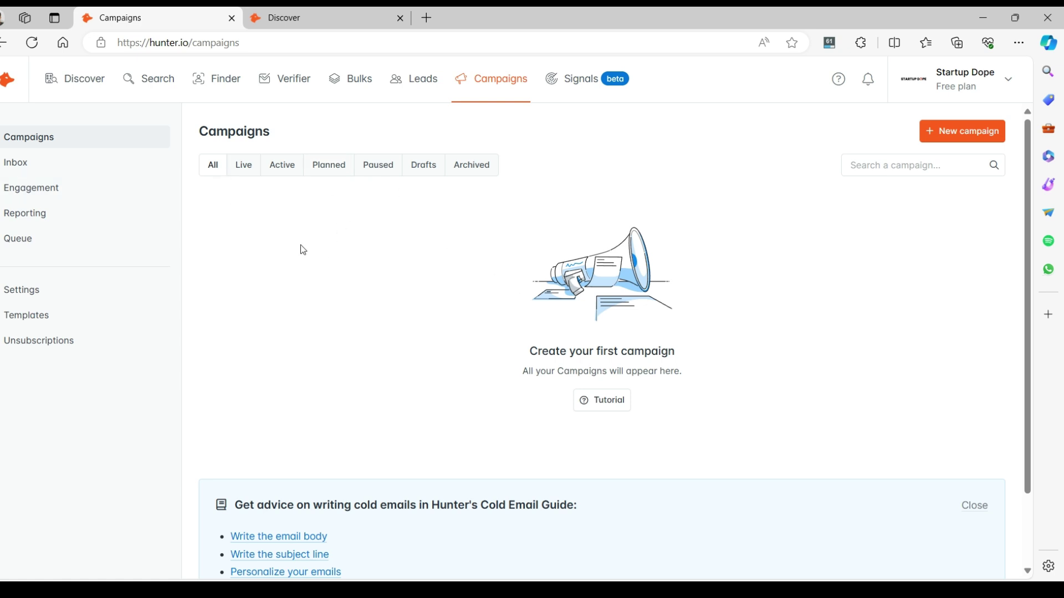
View the Campaigns Inbox, Engagement and Reporting pages, then switch to Discover.
click(56, 172)
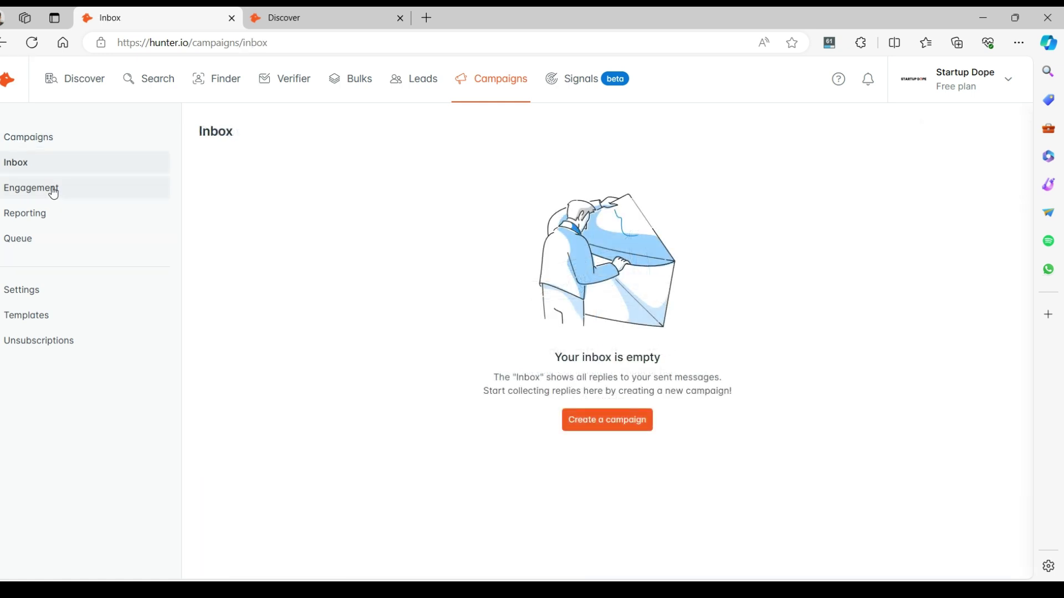
click(53, 193)
click(31, 218)
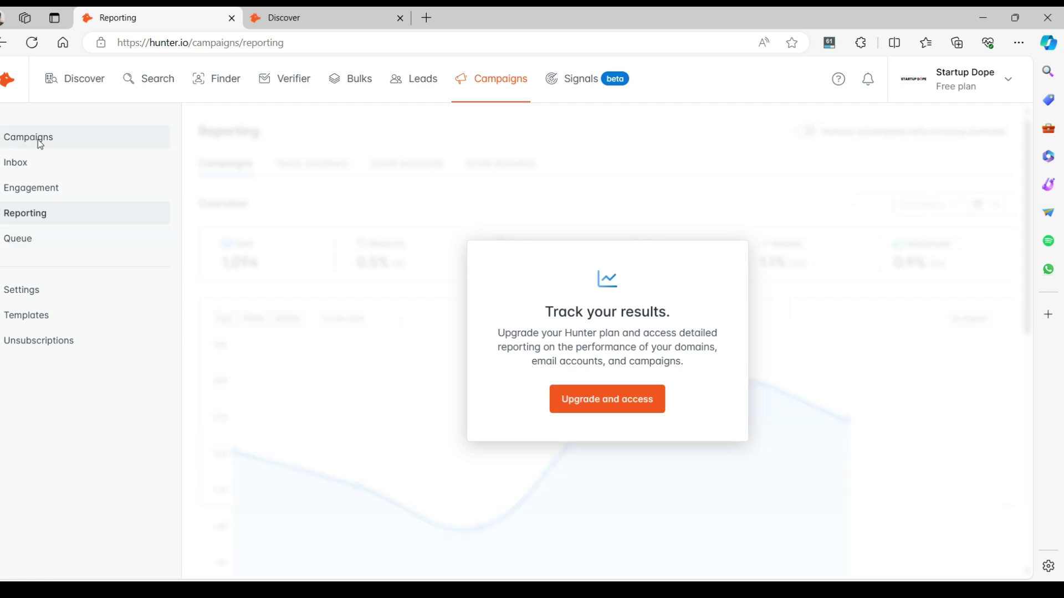
click(75, 79)
Filter Discover companies by the Advertising Services industry, re-adding it after removing it once.
click(62, 352)
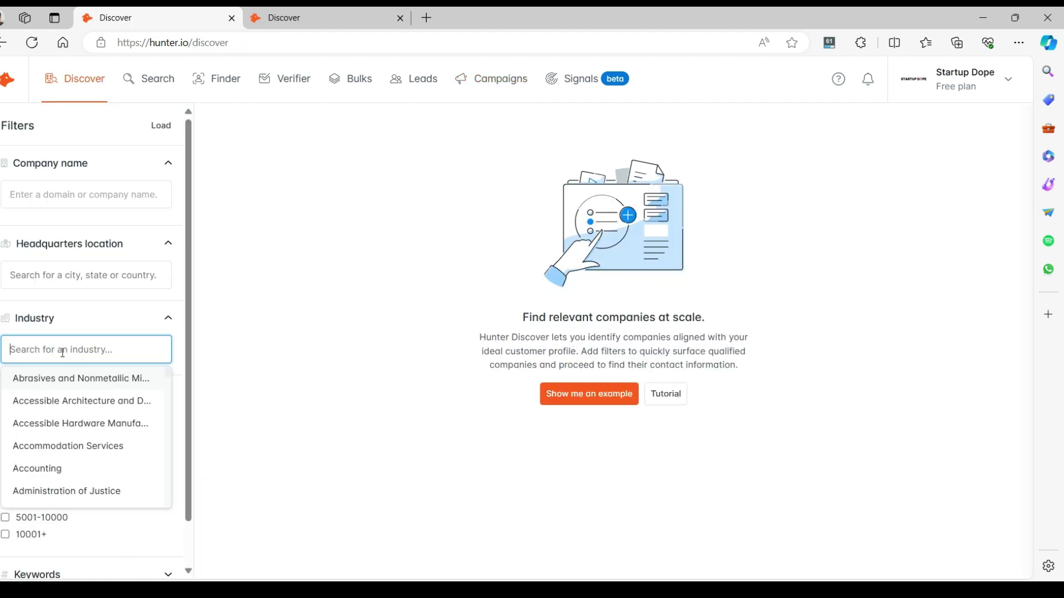
text(Advertising)
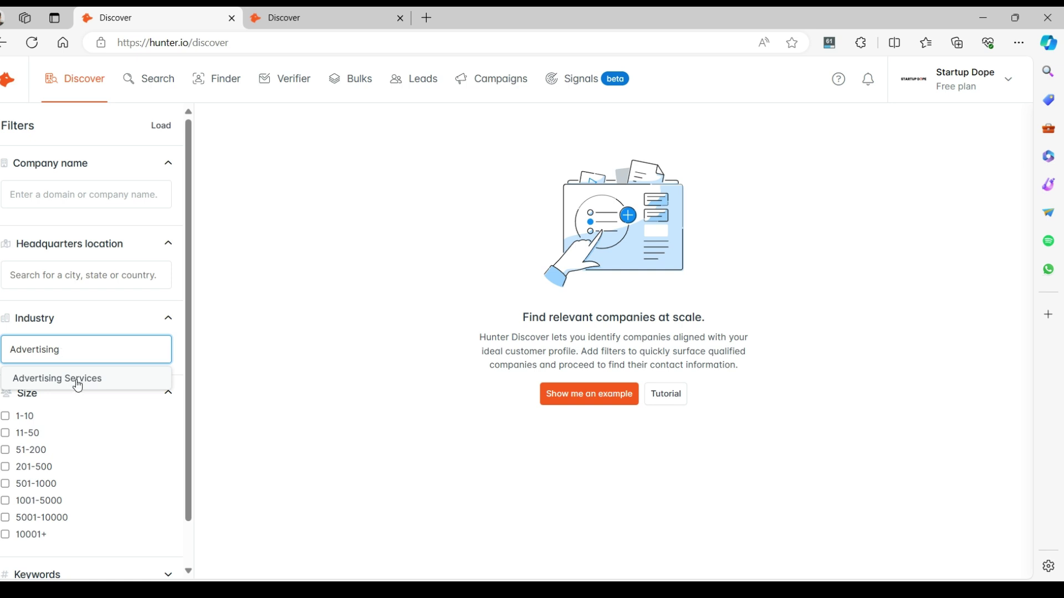
click(85, 382)
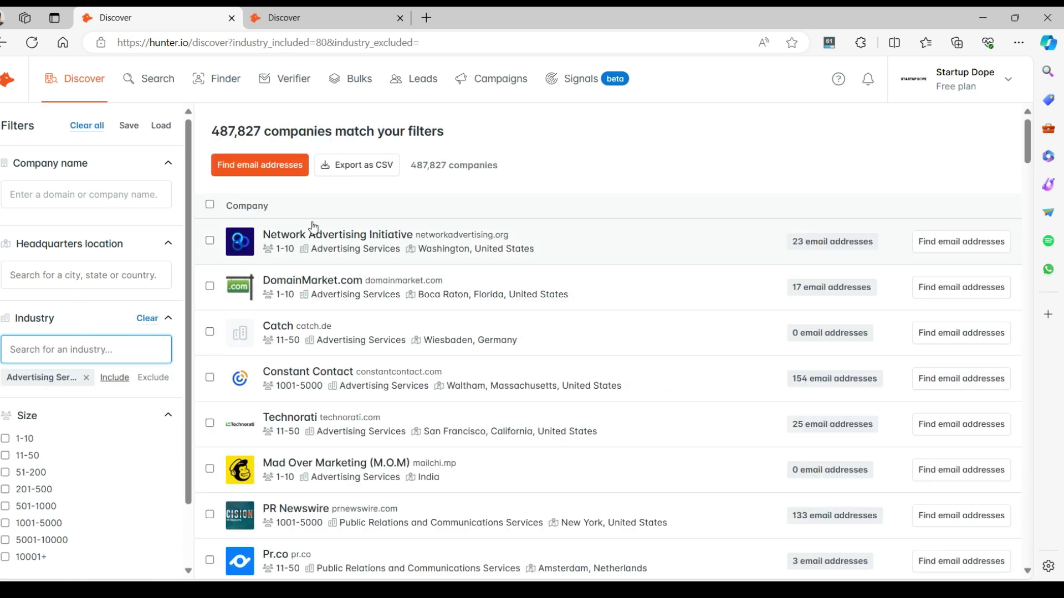
click(85, 377)
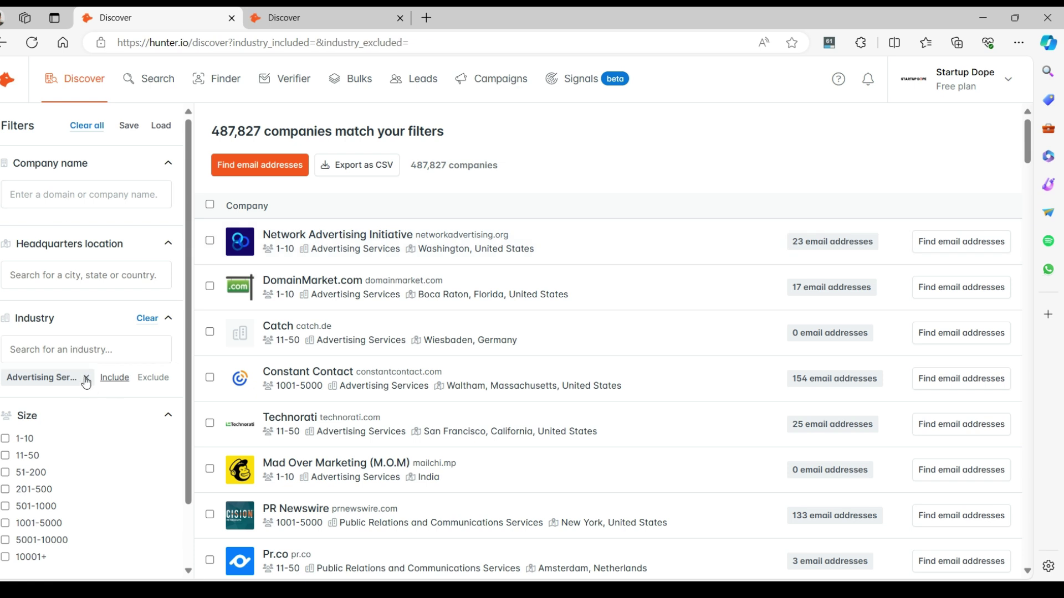
click(86, 339)
text(ad age)
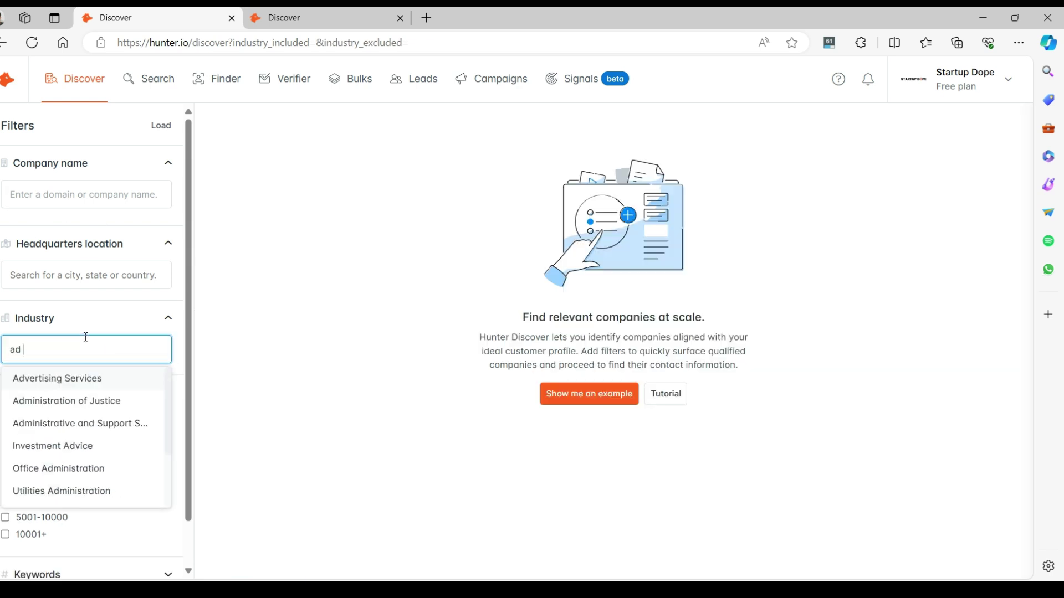
key(BackSpace)
key(BackSpace)
click(102, 380)
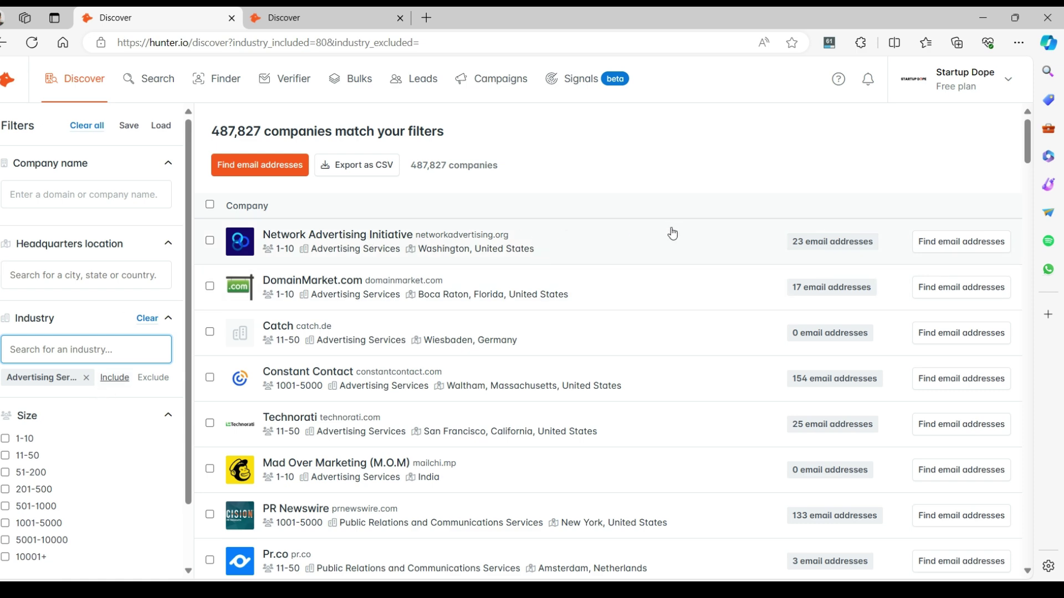
scroll(308, 216, down, 3)
scroll(308, 221, up, 2)
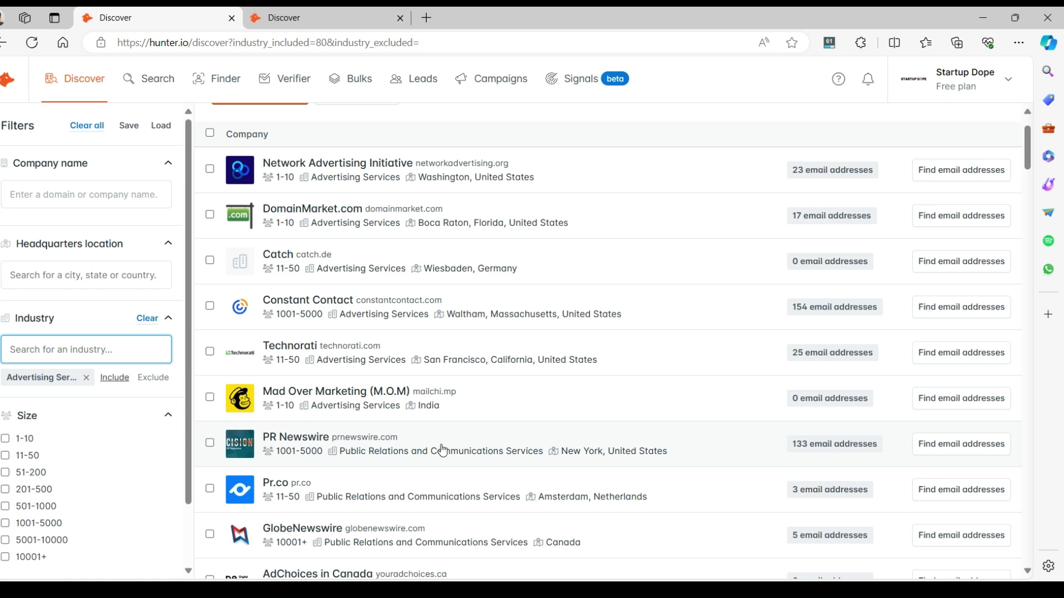
Open PR Newswire's details, check its Technologies, and return to its 133 email addresses.
click(541, 440)
scroll(831, 285, down, 5)
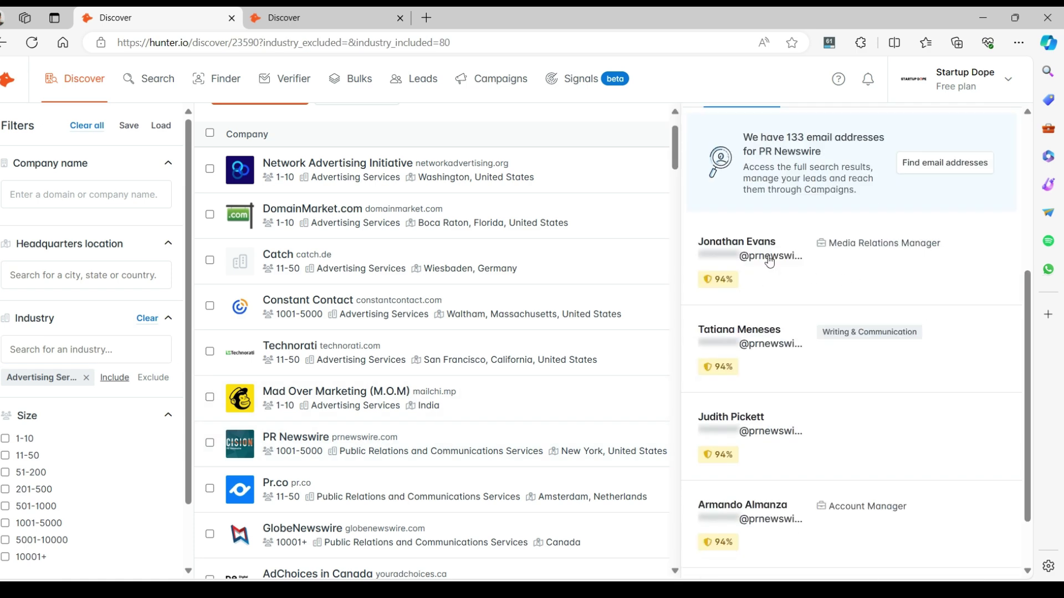
scroll(764, 288, down, 1)
scroll(738, 300, up, 6)
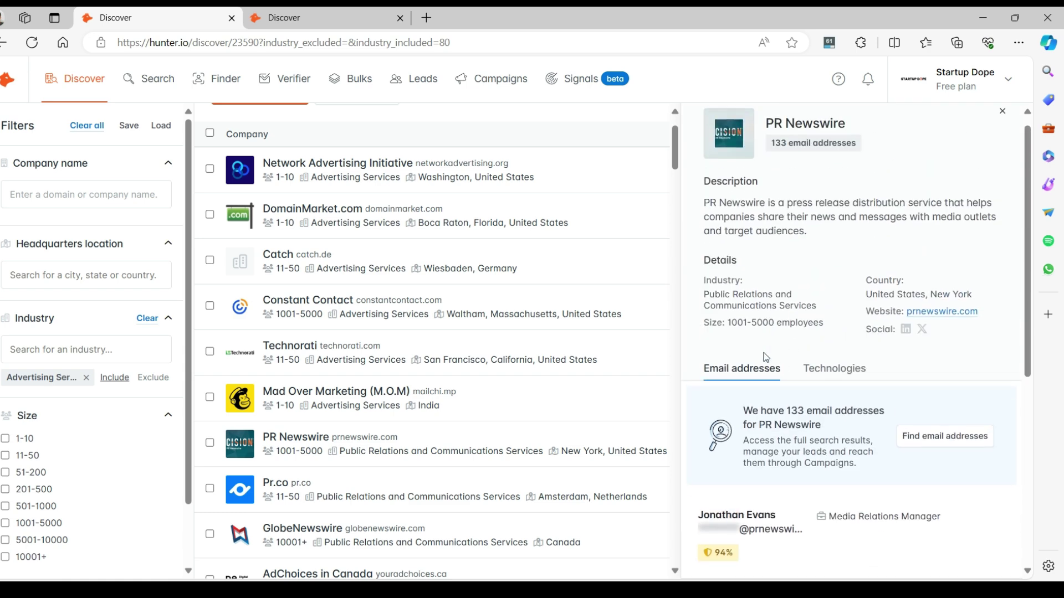
scroll(767, 354, down, 6)
scroll(767, 354, up, 6)
click(834, 381)
scroll(768, 386, down, 1)
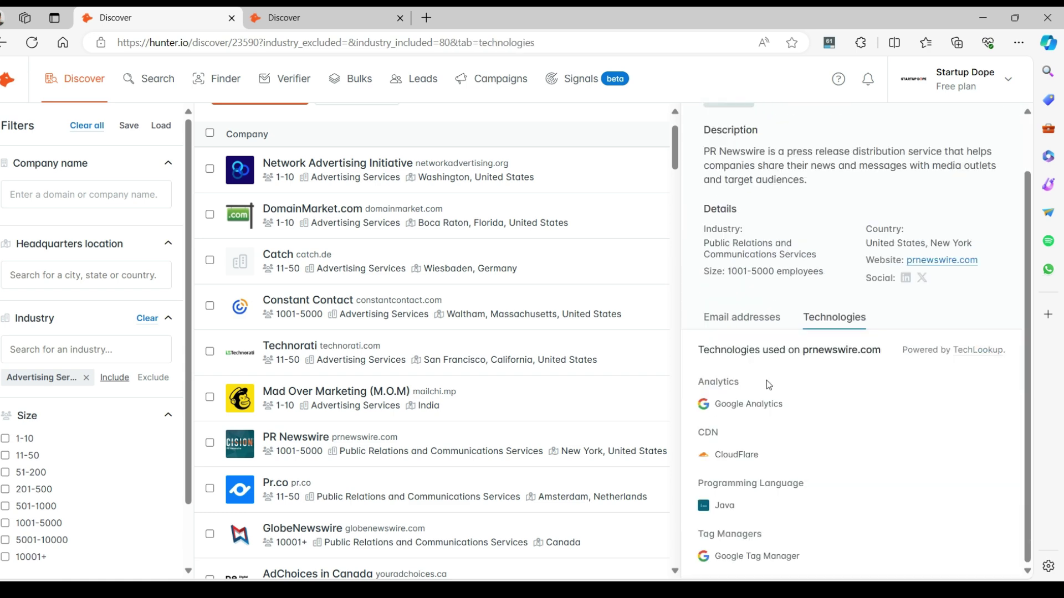
click(745, 316)
scroll(358, 392, down, 5)
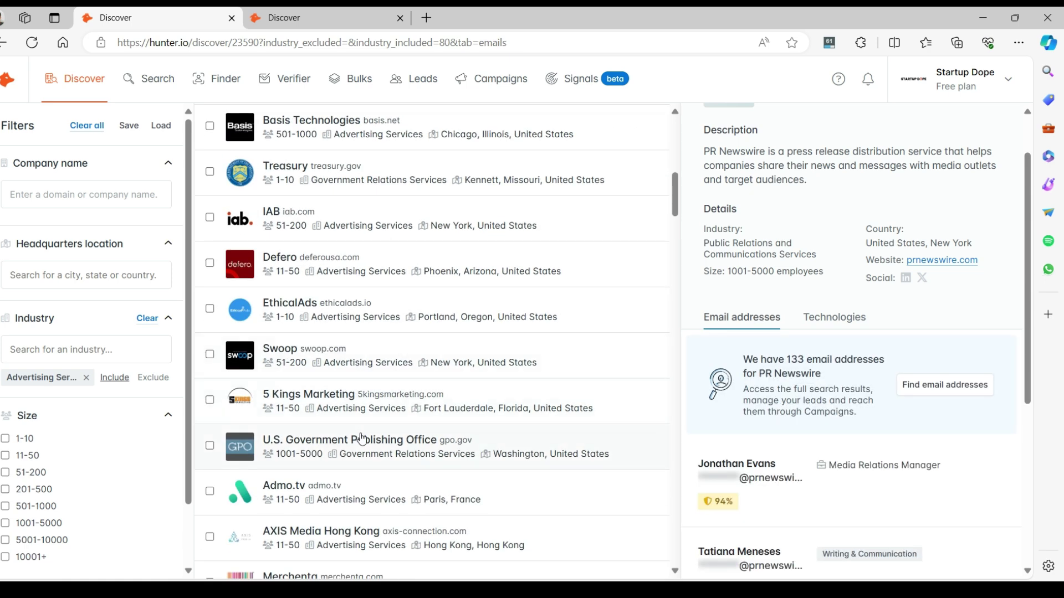
scroll(358, 435, up, 5)
Limit company size to 1-10 and 11-50 employees.
click(84, 194)
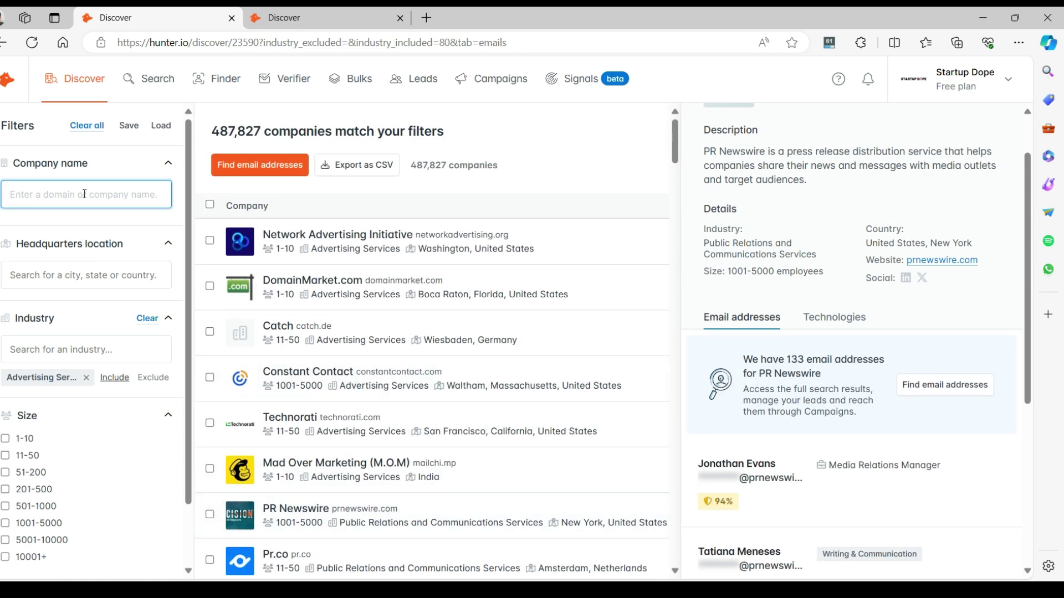
click(6, 439)
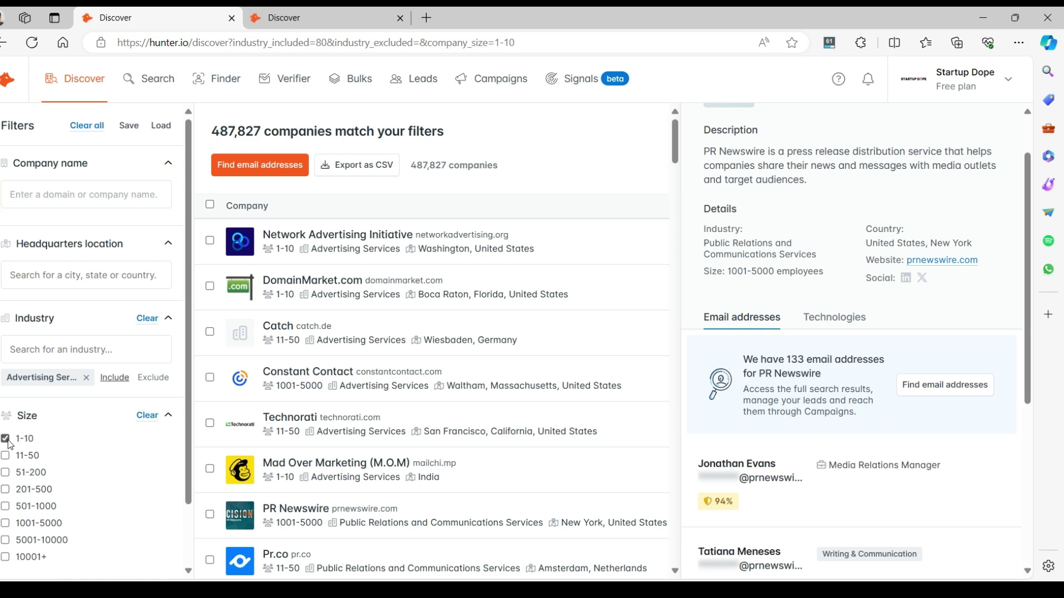
click(6, 456)
double_click(241, 131)
shift+click(277, 132)
scroll(168, 418, down, 1)
scroll(166, 418, up, 1)
scroll(166, 421, down, 1)
Add 'founder' as an included keyword filter.
click(163, 527)
click(83, 524)
text(founder)
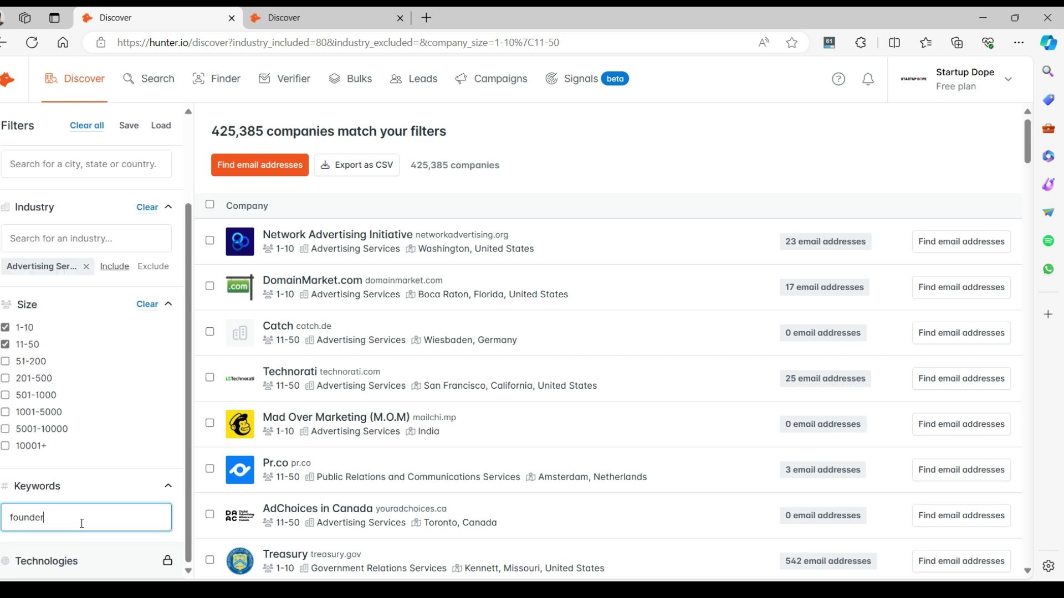
key(Return)
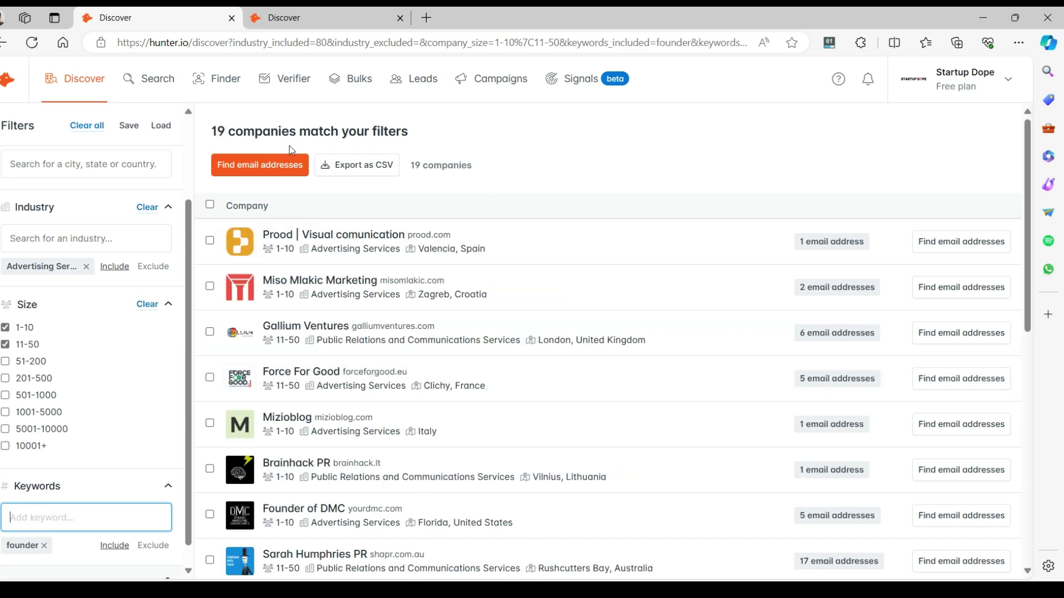
scroll(360, 376, down, 3)
scroll(388, 377, up, 2)
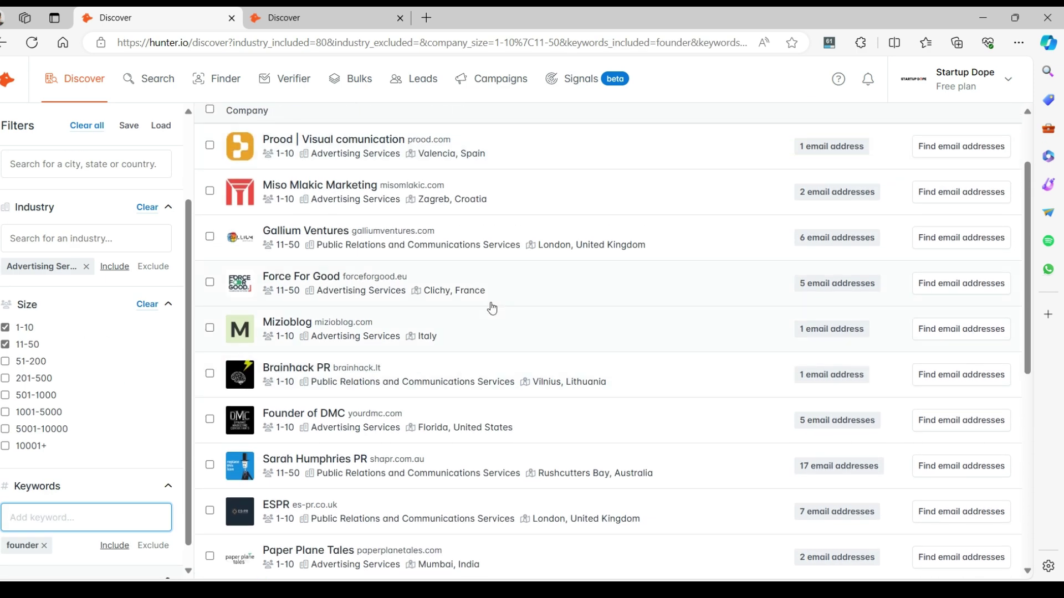
scroll(475, 327, up, 2)
Open Prood's details and review its email addresses and Technologies tabs.
click(557, 250)
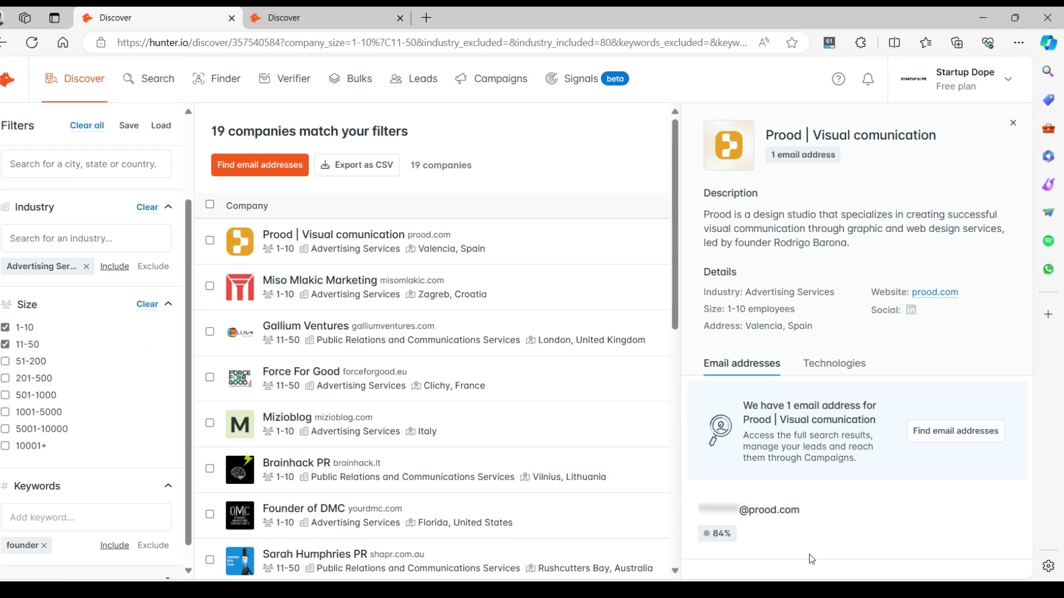
double_click(767, 515)
click(766, 530)
click(831, 363)
click(749, 370)
click(364, 296)
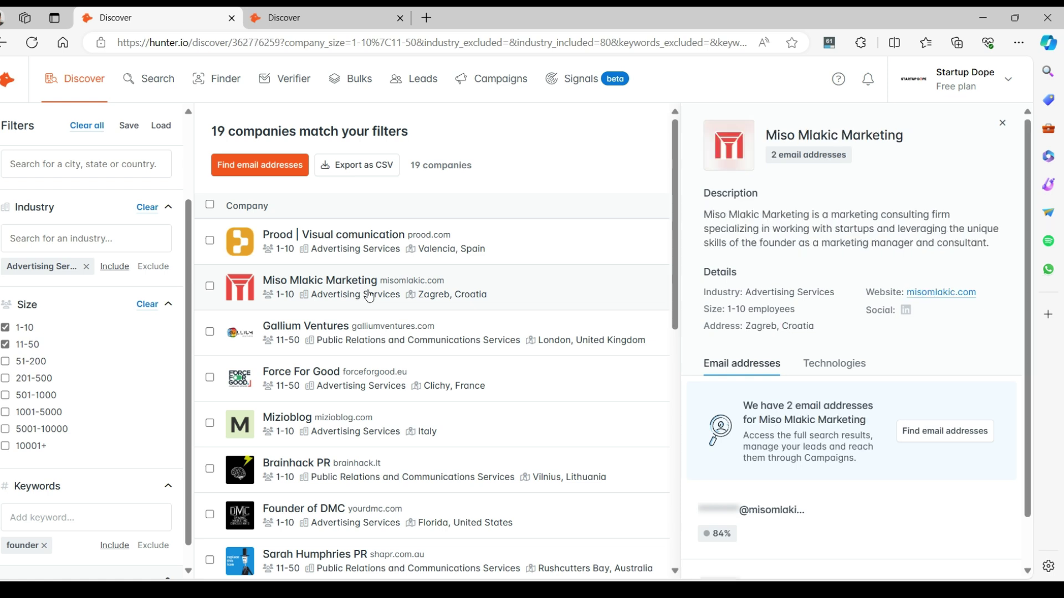
click(952, 440)
scroll(831, 438, down, 1)
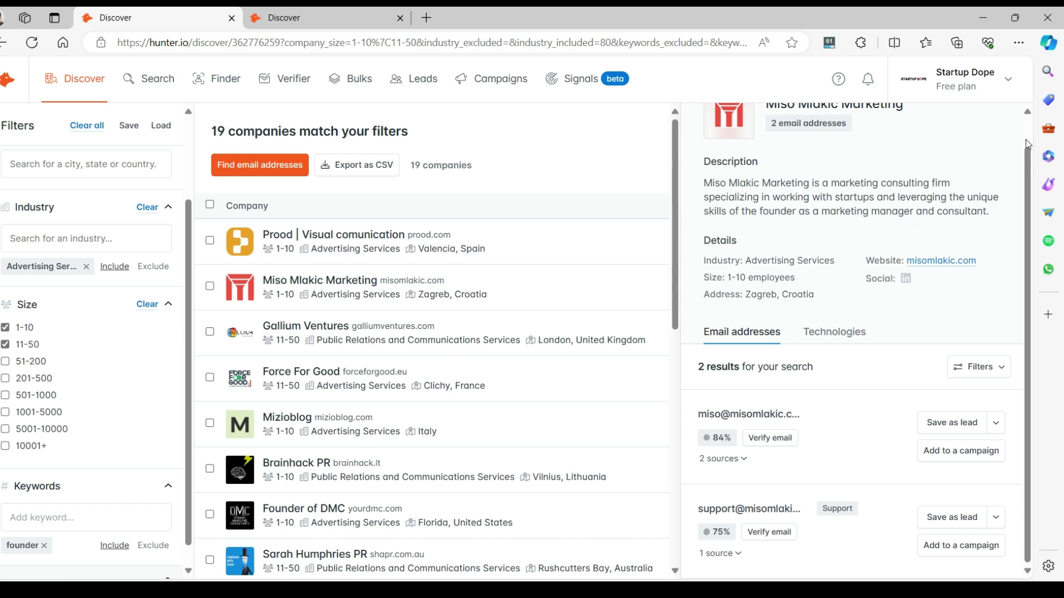
scroll(1028, 141, up, 1)
click(1012, 127)
click(74, 78)
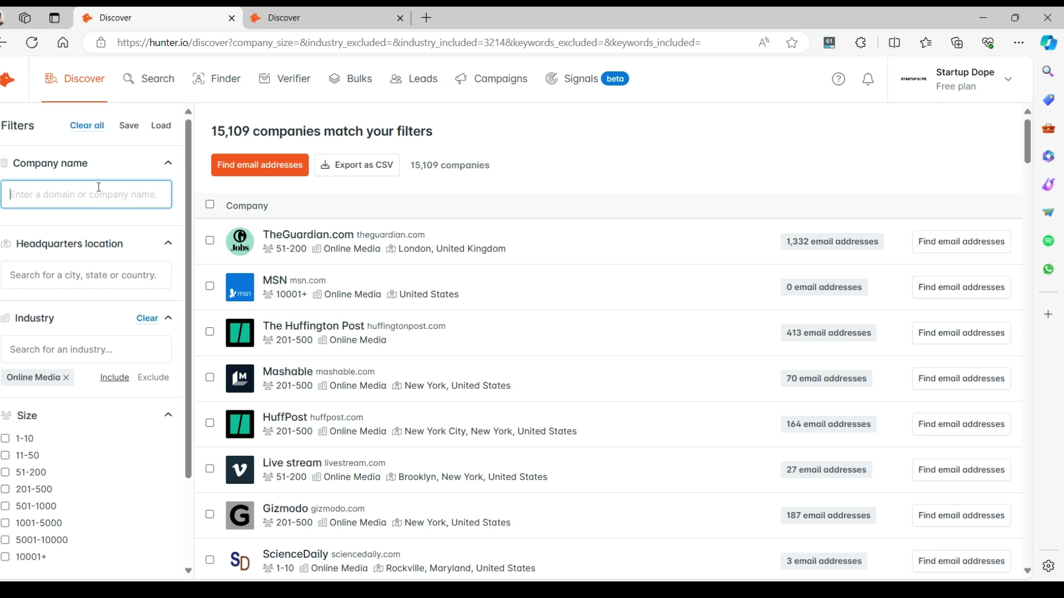
scroll(292, 360, down, 7)
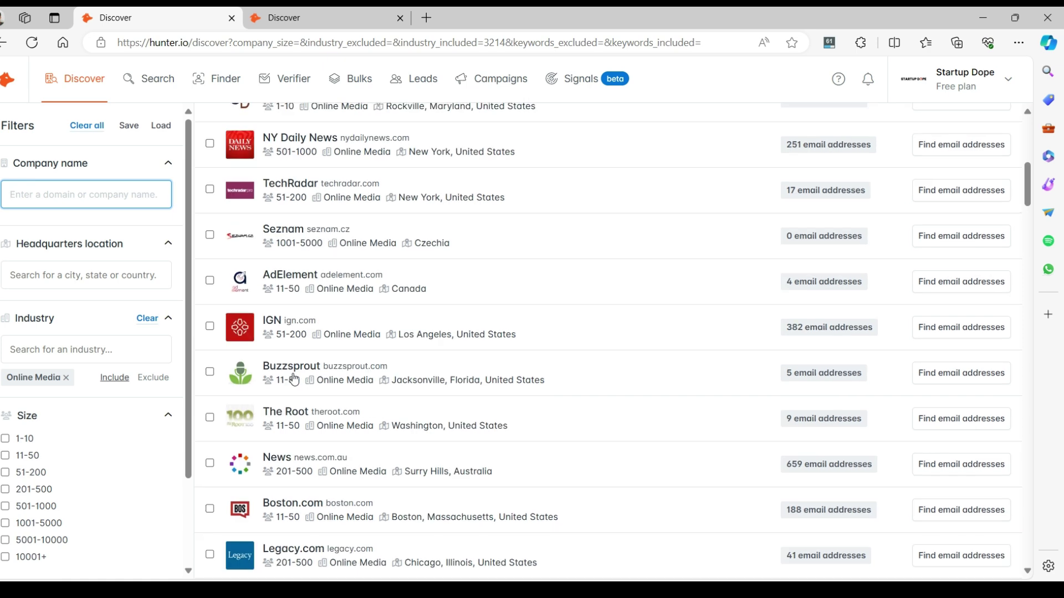
scroll(295, 379, up, 7)
scroll(294, 379, down, 5)
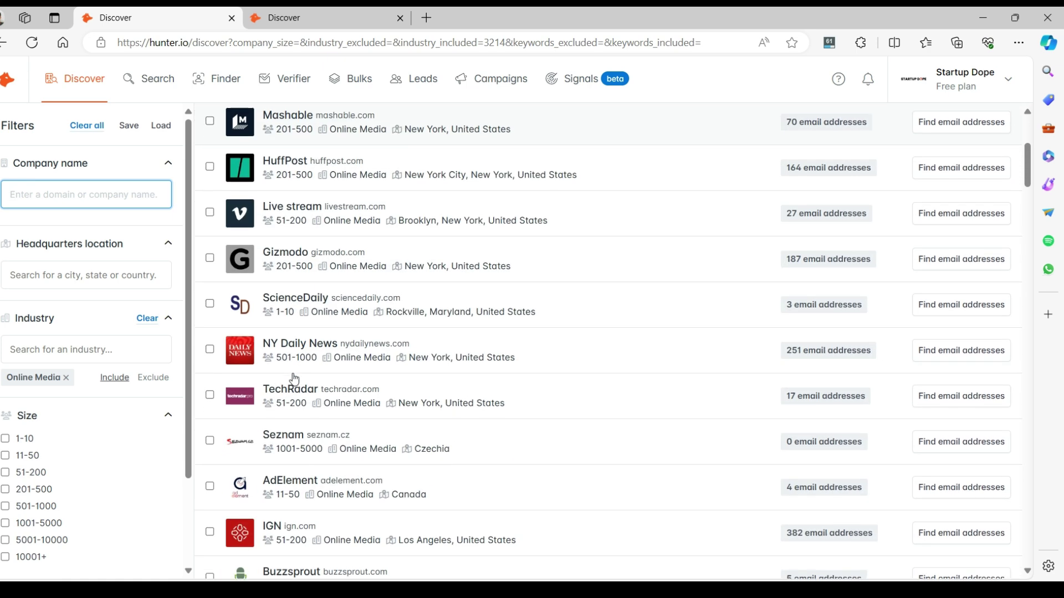
click(445, 386)
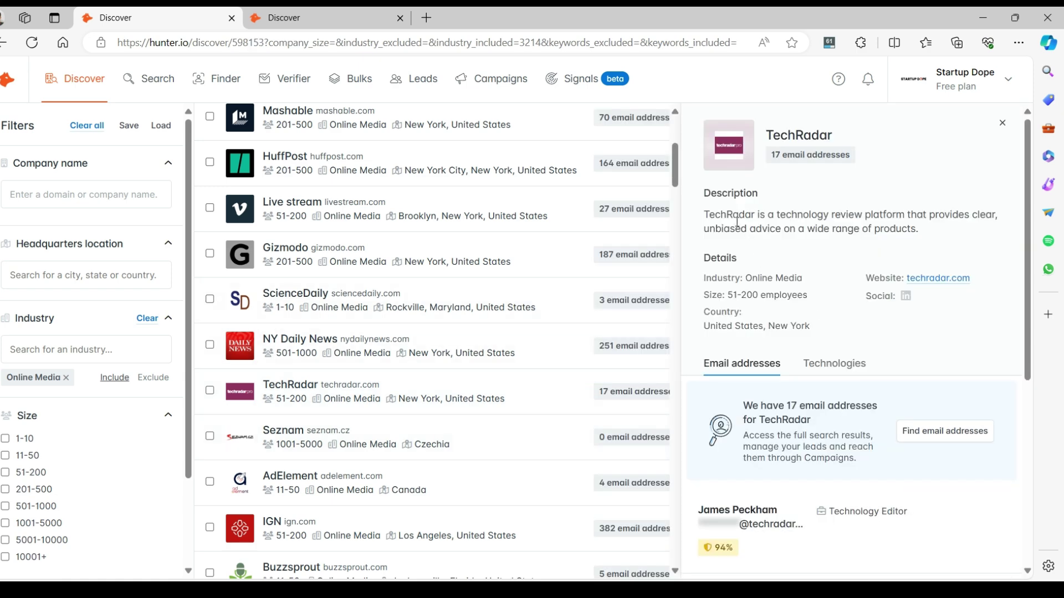
scroll(707, 214, down, 3)
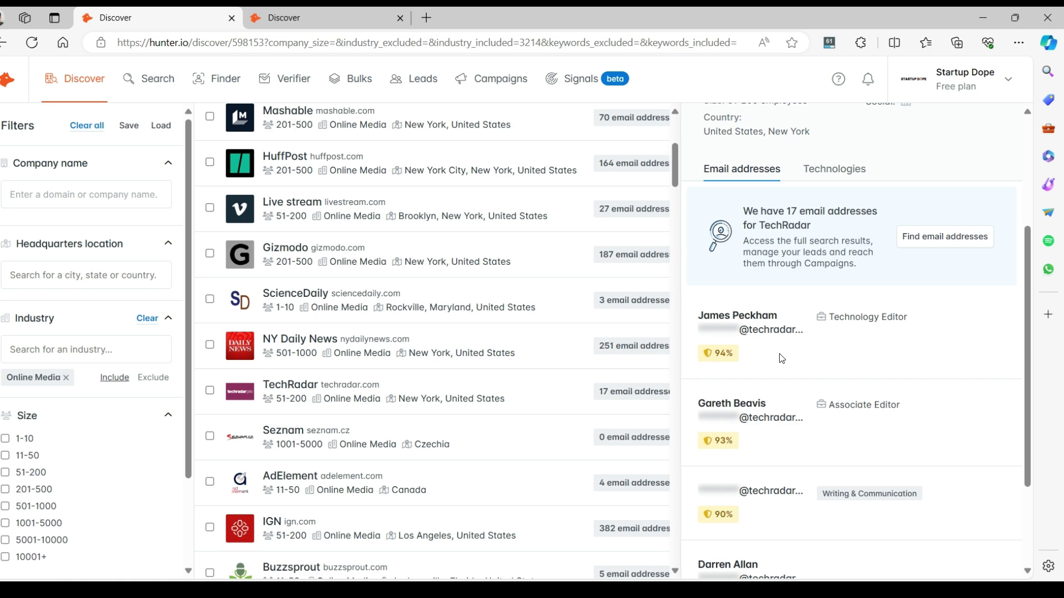
scroll(428, 304, down, 4)
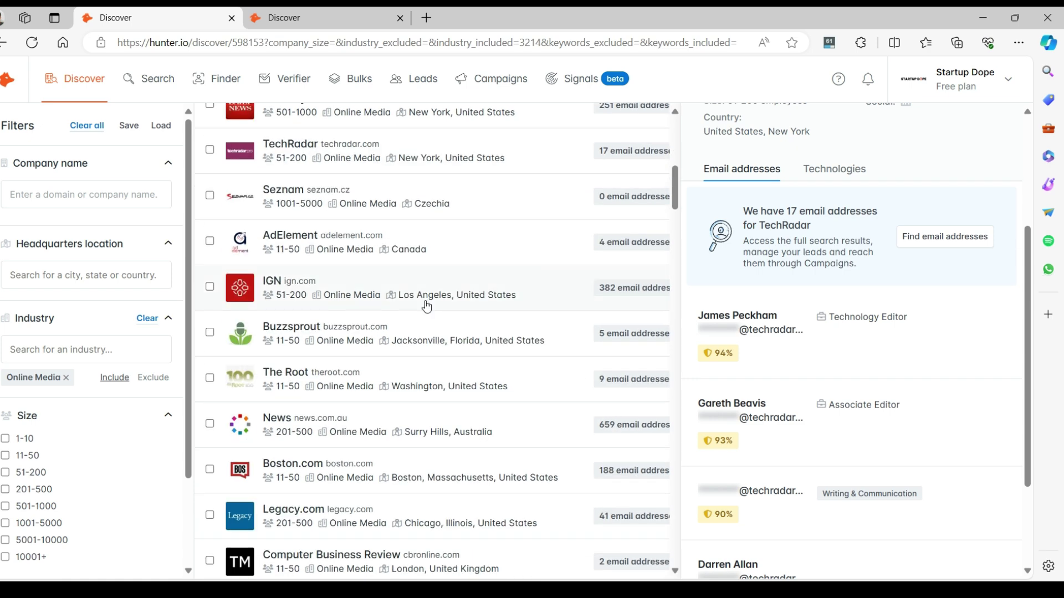
scroll(427, 306, up, 9)
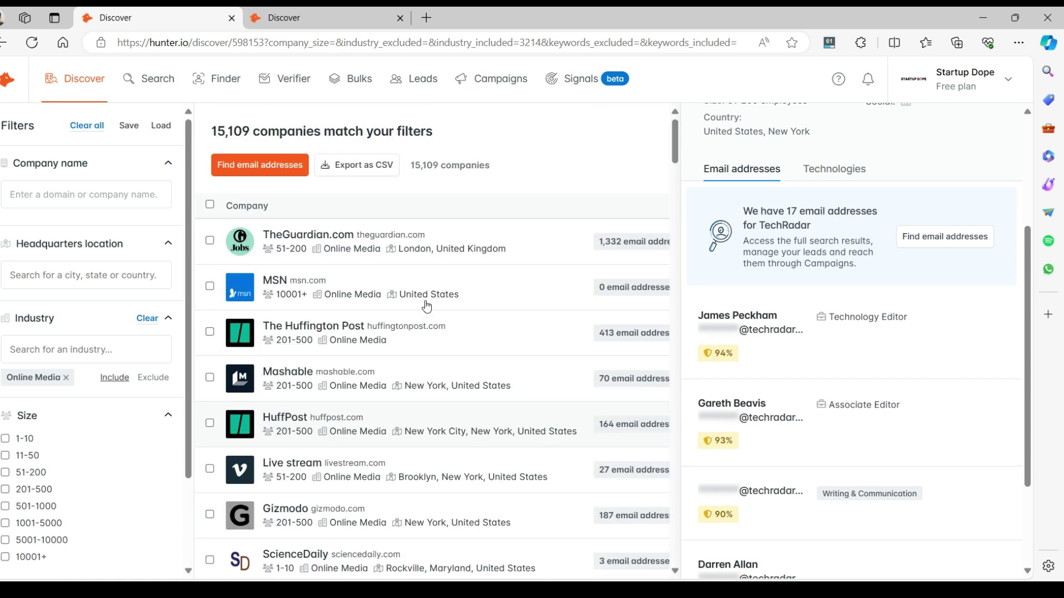
click(316, 330)
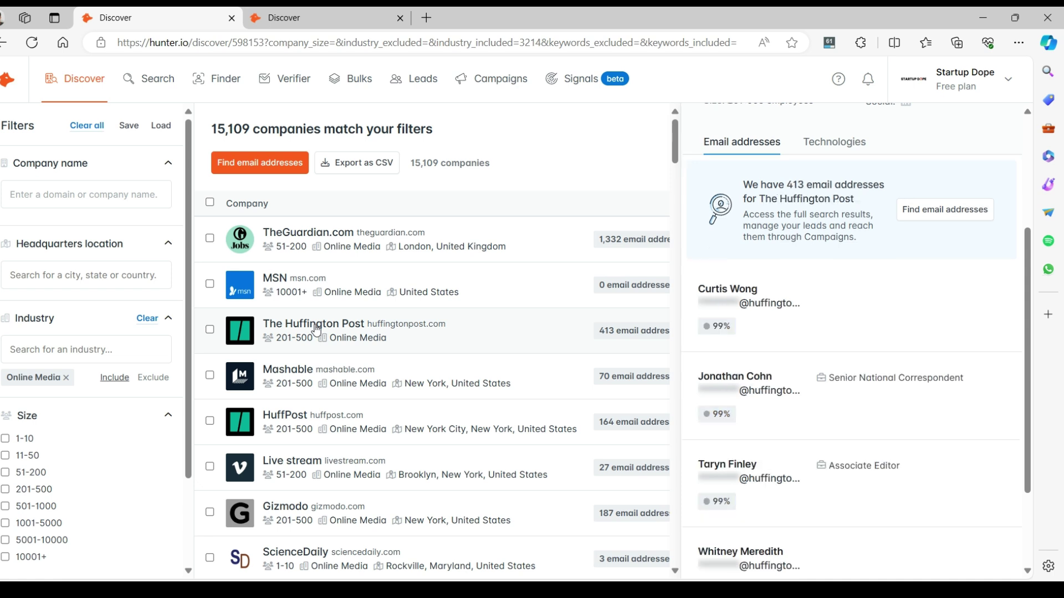
click(343, 373)
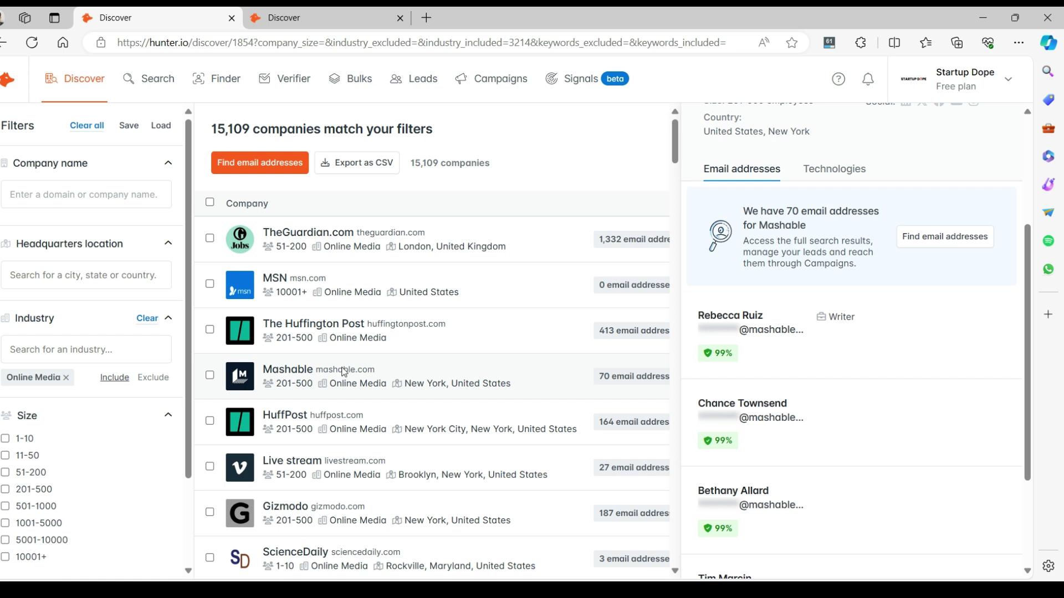
Reveal Mashable's 70 email addresses and scroll through the 99%-confidence contacts.
click(948, 238)
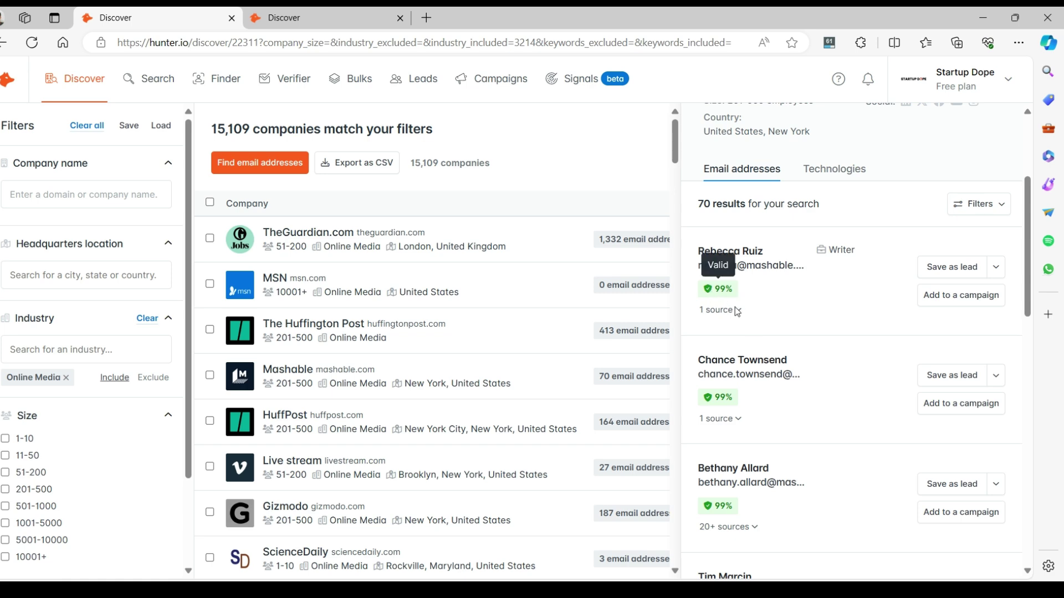
scroll(771, 334, down, 5)
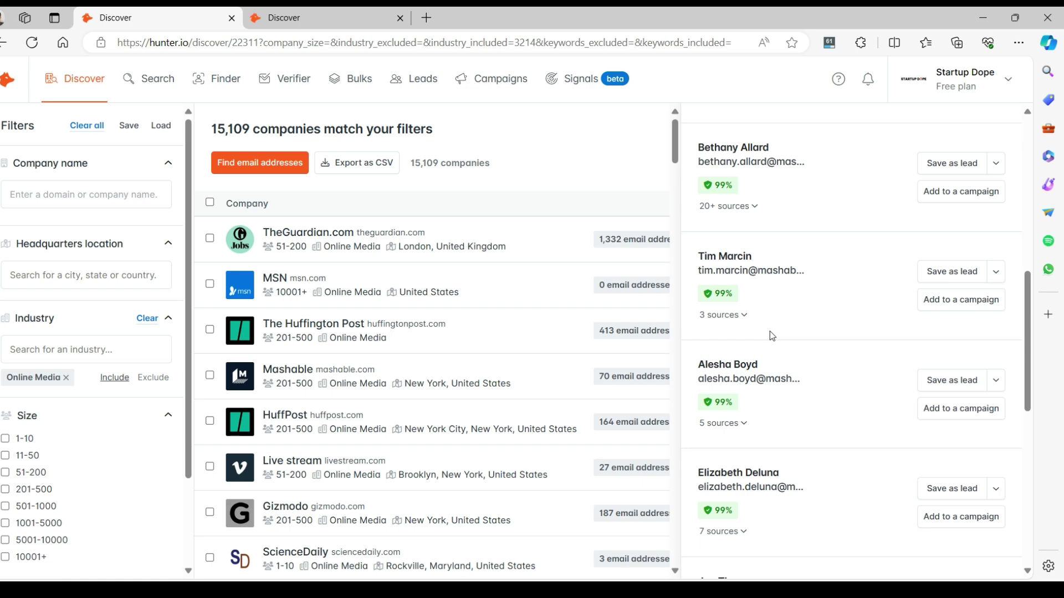
scroll(771, 334, down, 2)
scroll(771, 334, up, 7)
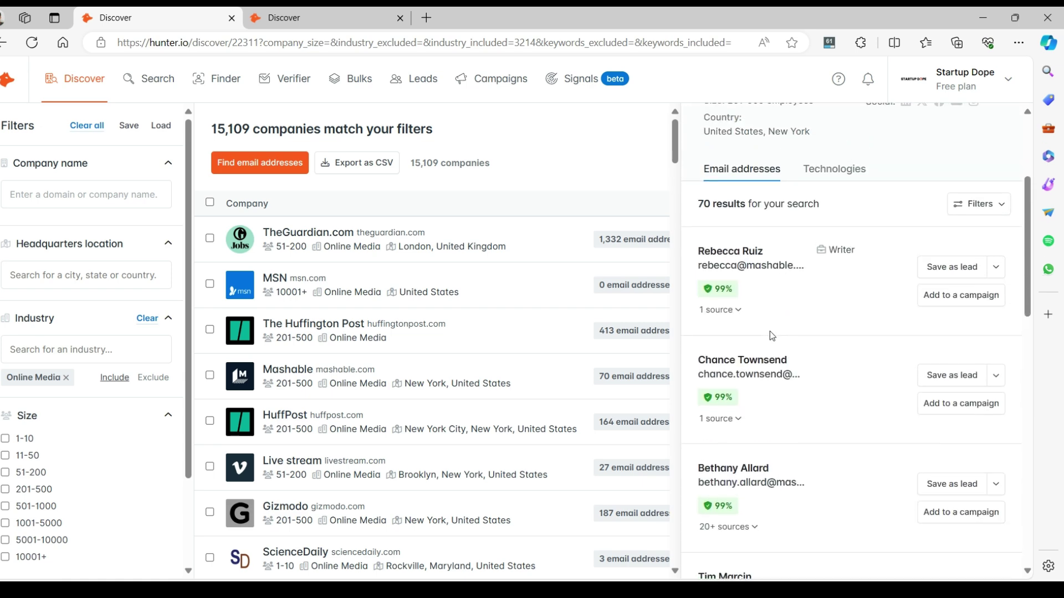
scroll(771, 336, up, 4)
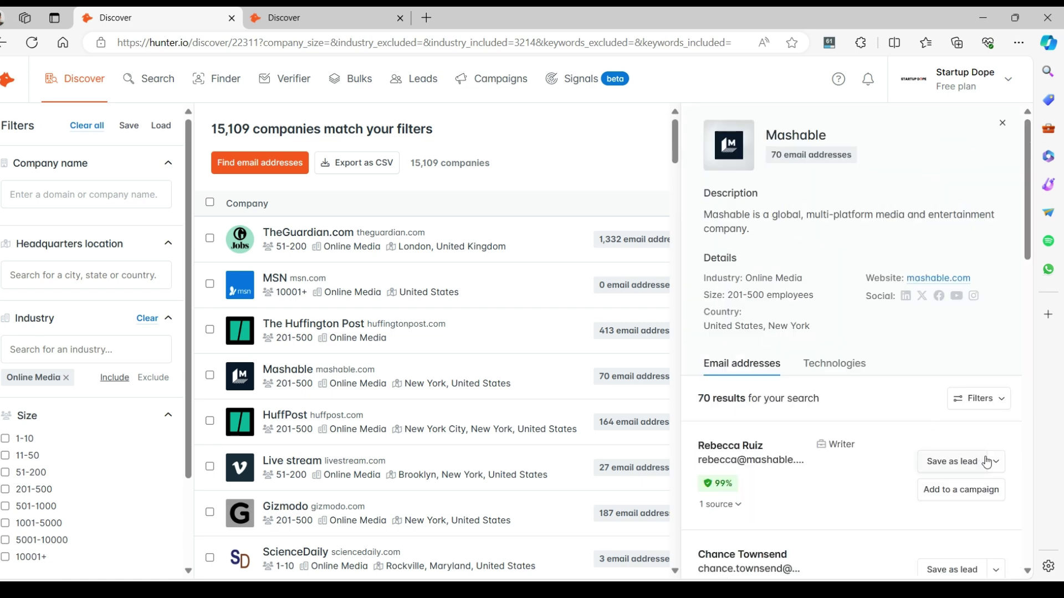
scroll(996, 465, down, 3)
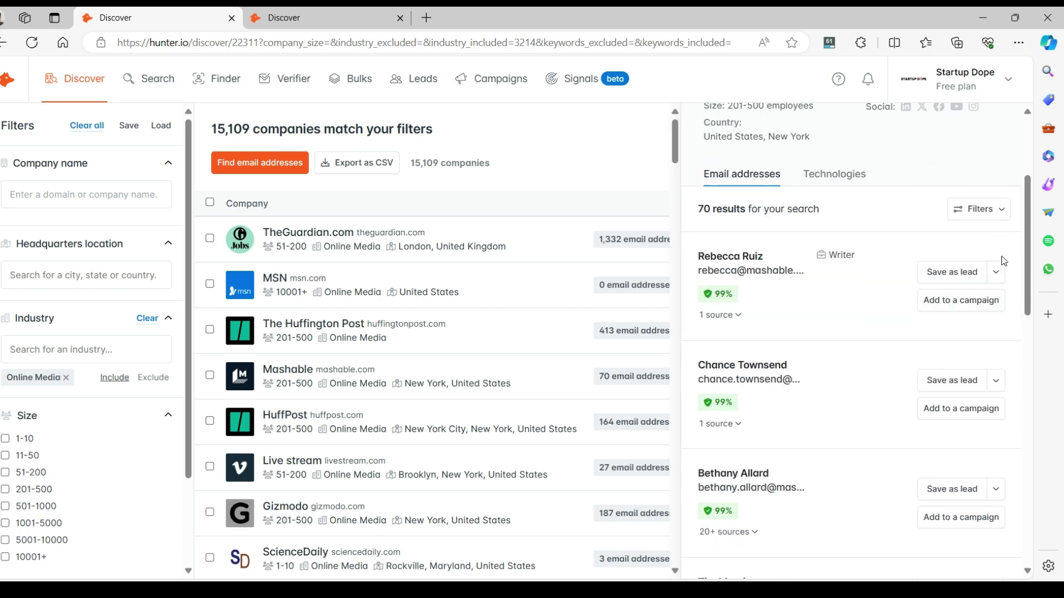
Choose to save Mashable's first contact into a new lead list.
click(996, 277)
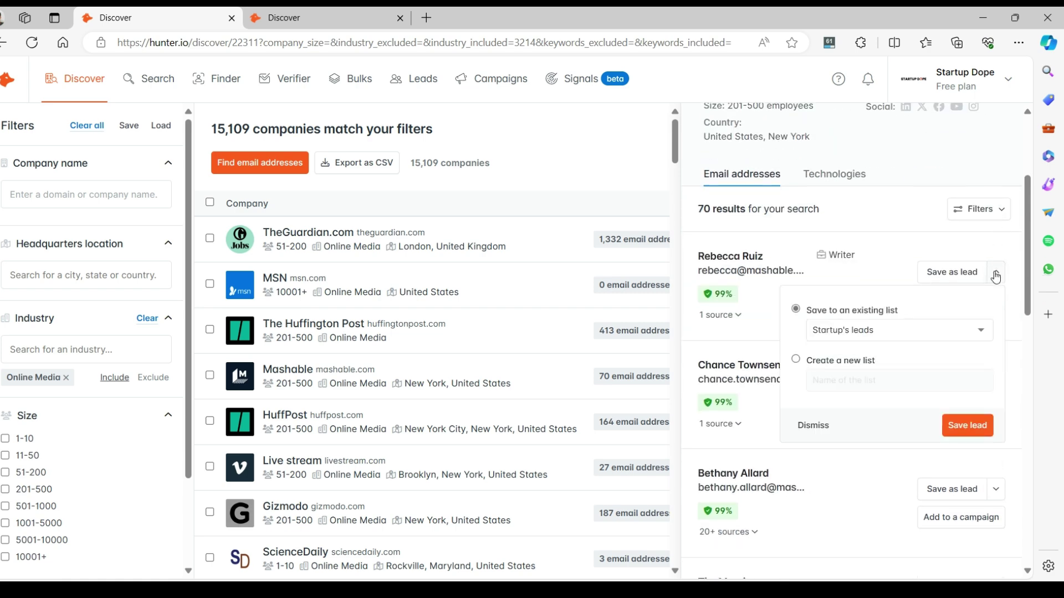
click(924, 324)
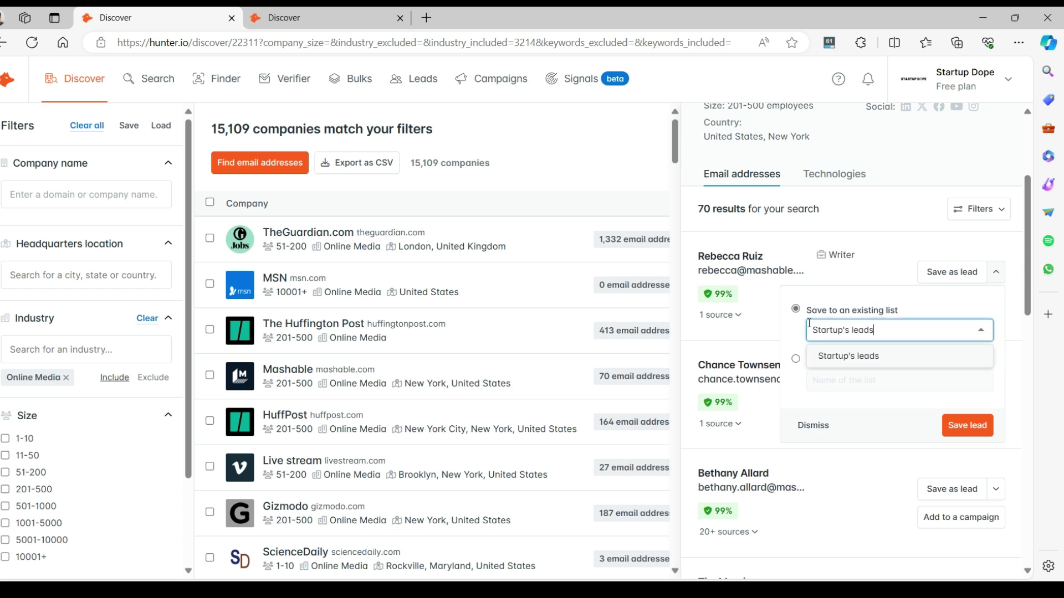
click(911, 315)
click(797, 361)
Name the new list 'Startup PR OutReach' and save the contact as a lead.
click(845, 377)
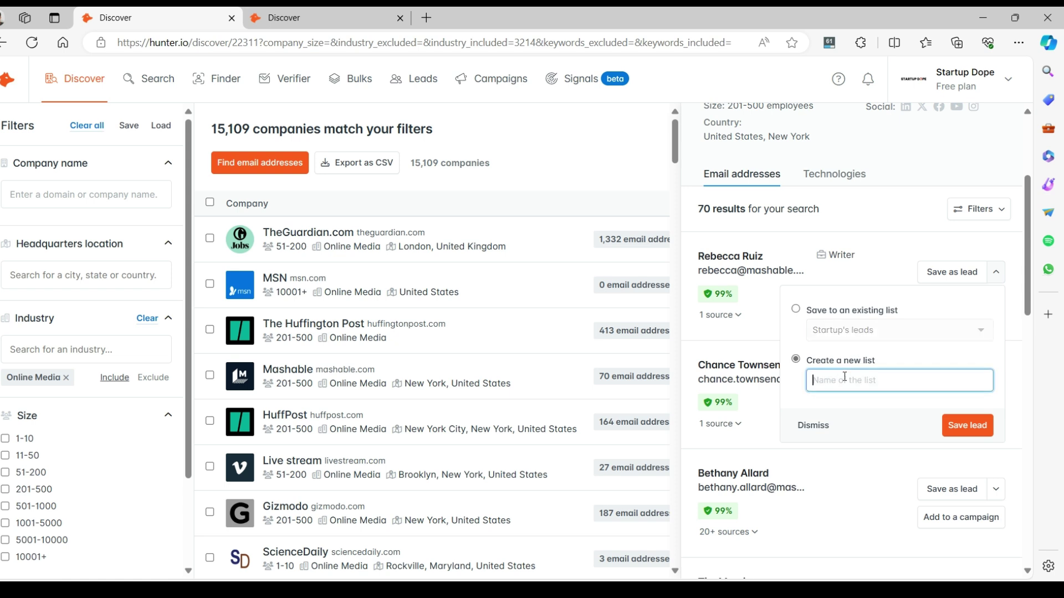
text(Start)
text(PR Reach out)
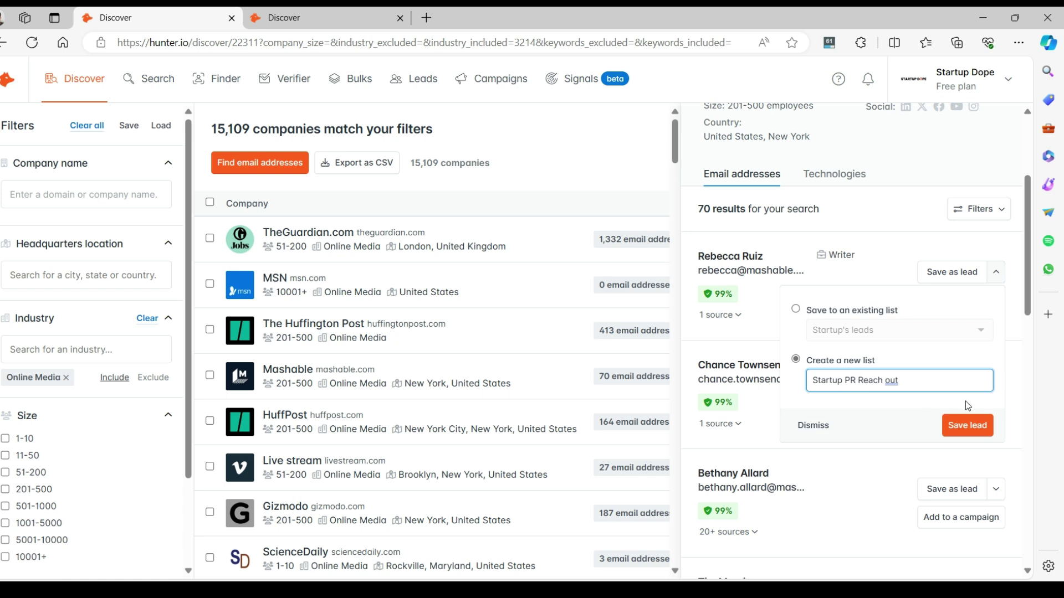
key(shift+Left)
key(shift+Left)
key(shift+Left)
key(shift+Left)
key(shift+Left)
key(shift+Left)
key(shift+Left)
key(shift+Left)
key(shift+Left)
key(shift+Left)
key(shift+Left)
key(shift+Left)
key(shift+Left)
key(shift+Left)
key(shift+Left)
key(shift+Left)
key(shift+Left)
key(shift+Left)
key(shift+Left)
key(shift+Left)
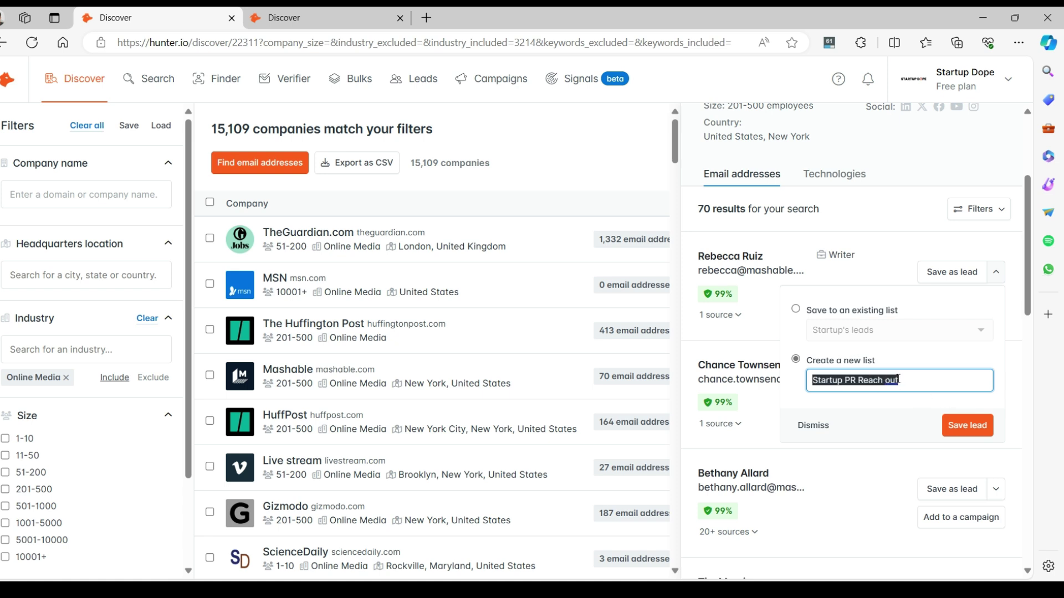
click(899, 379)
drag(899, 380, 867, 379)
text(OutReac)
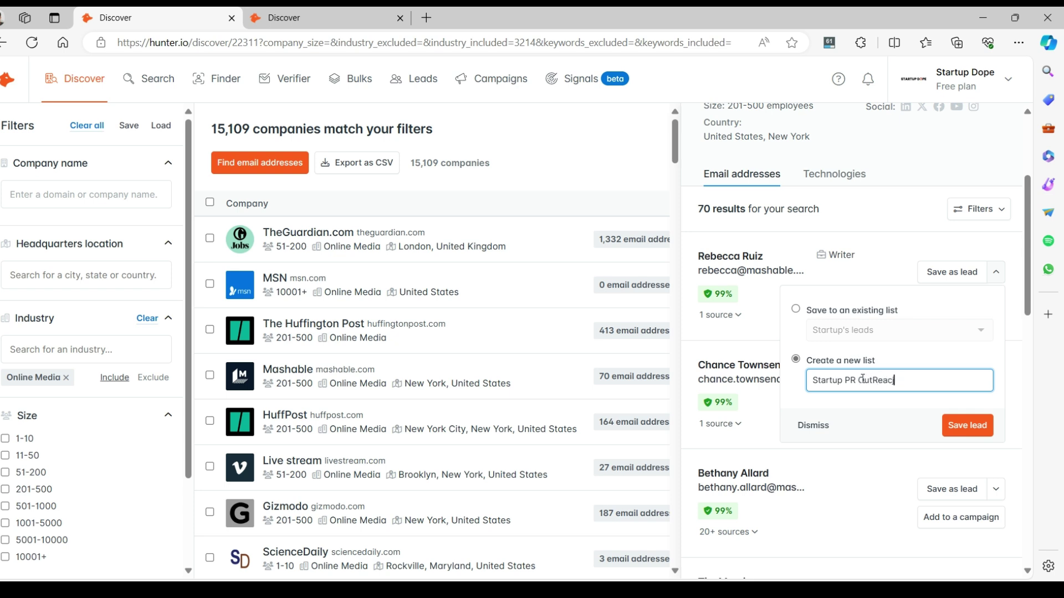
click(961, 426)
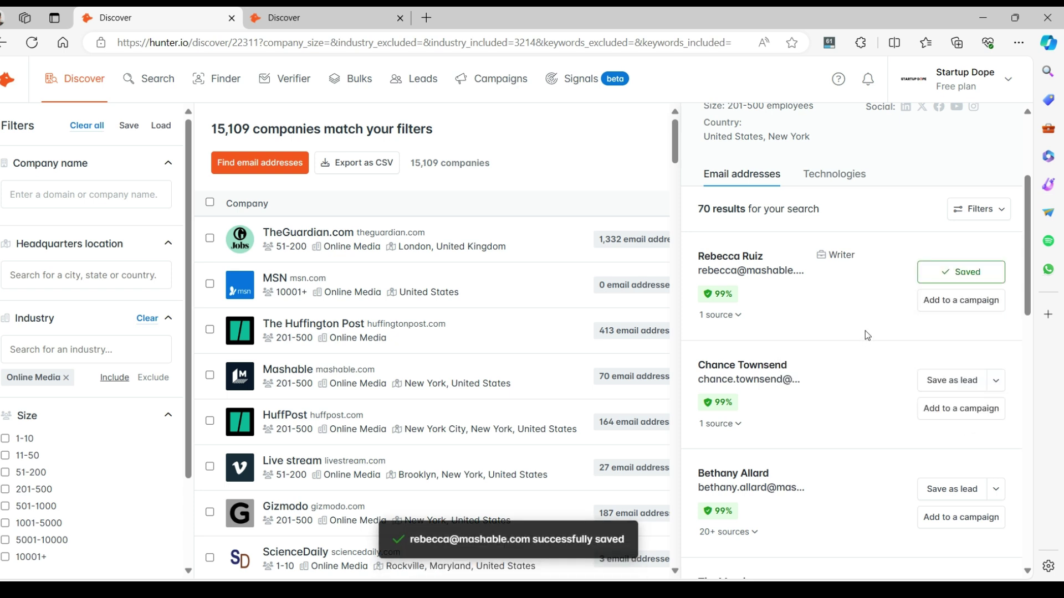
scroll(866, 332, down, 2)
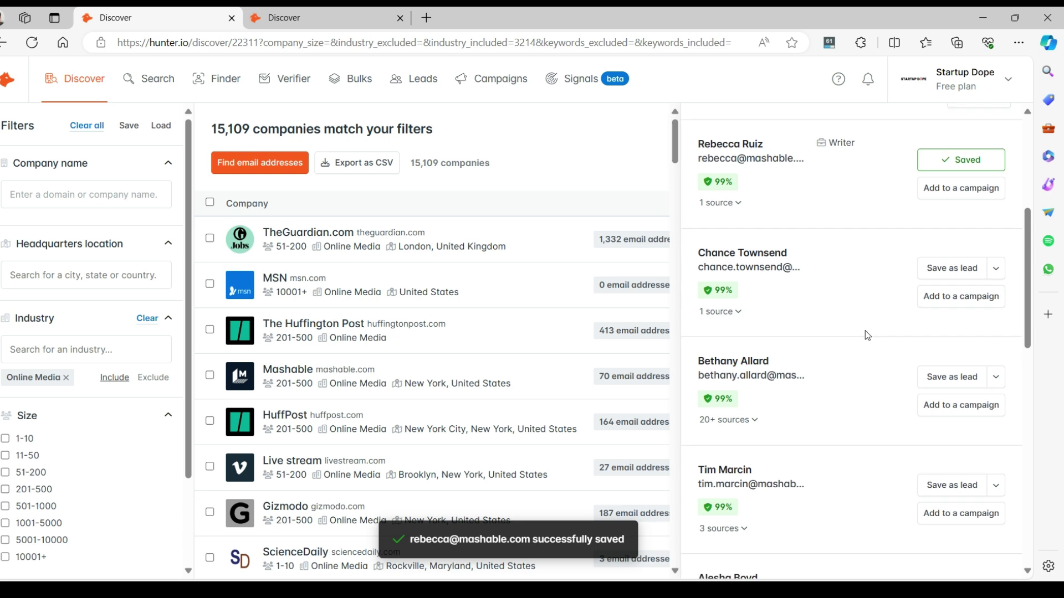
click(996, 270)
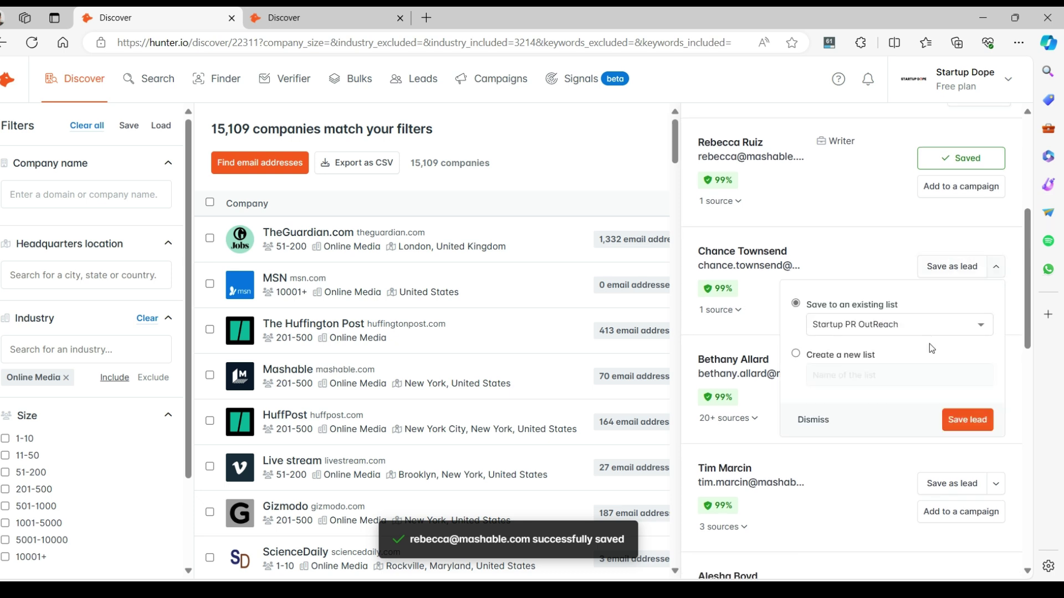
click(976, 420)
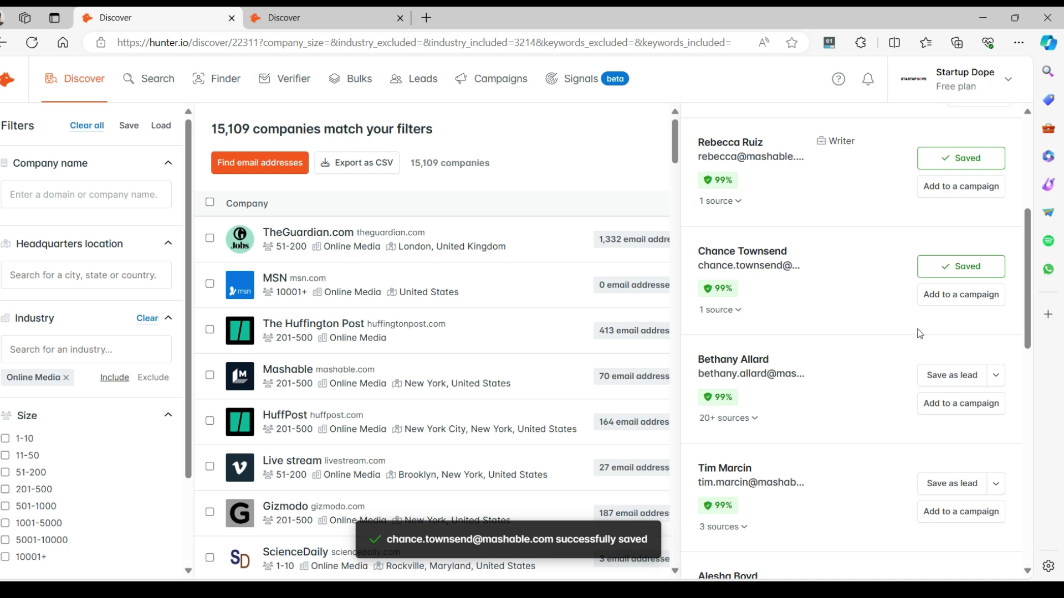
scroll(920, 334, down, 2)
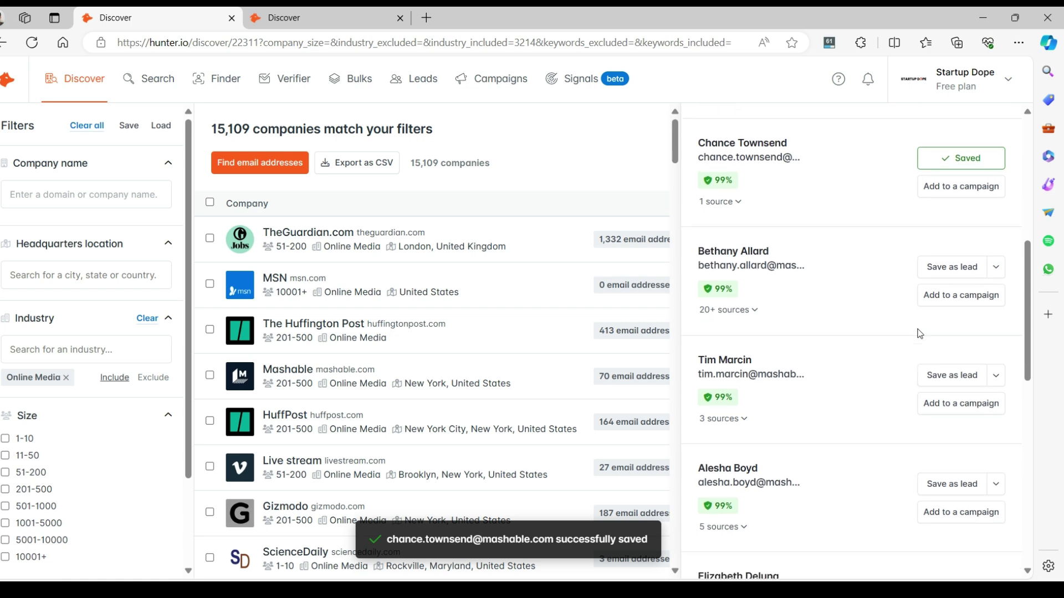
click(996, 292)
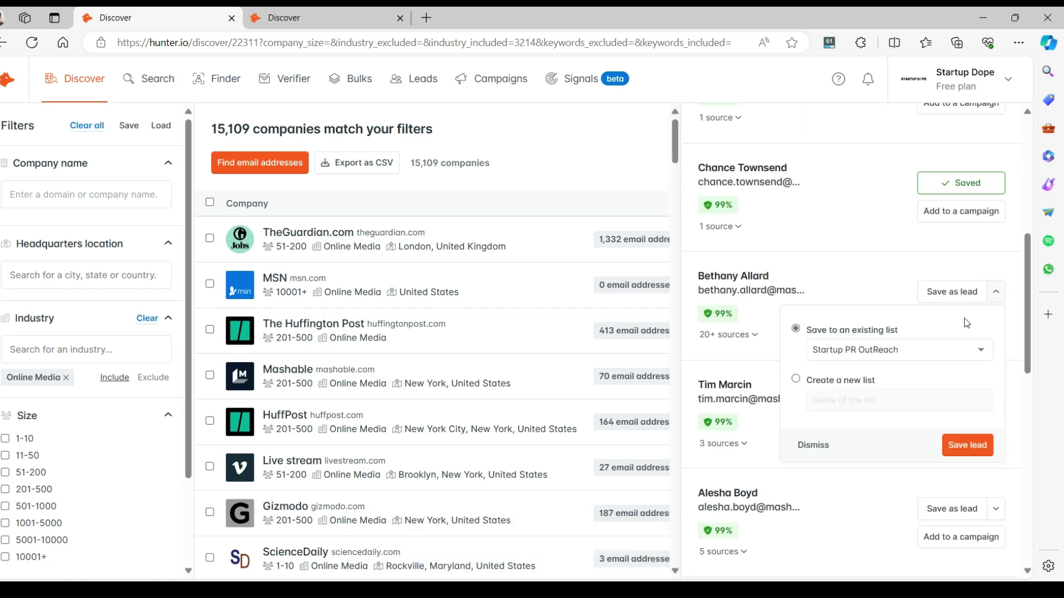
click(967, 445)
scroll(890, 427, down, 5)
click(996, 343)
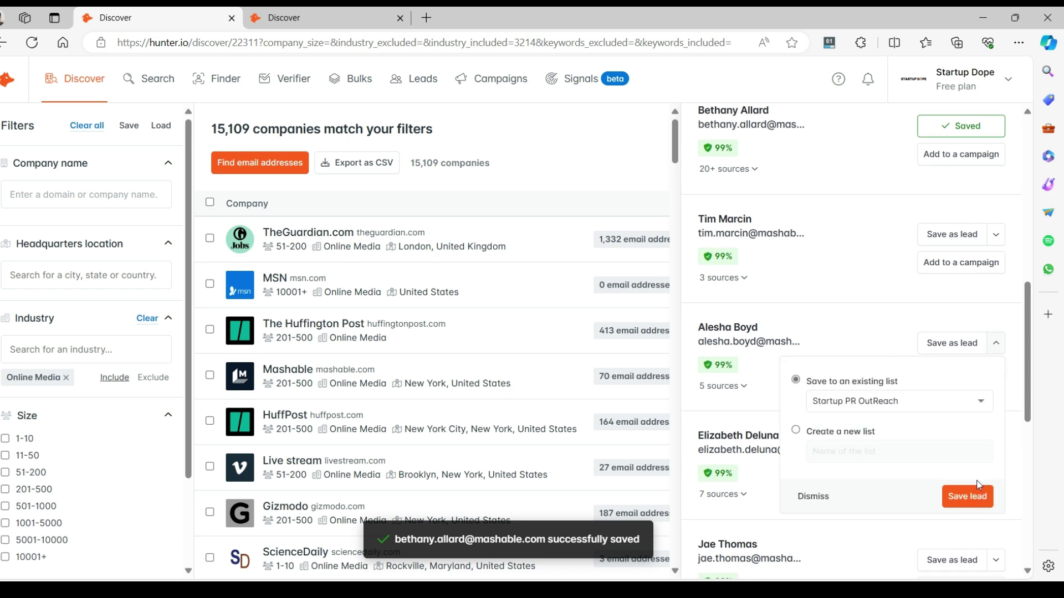
click(978, 504)
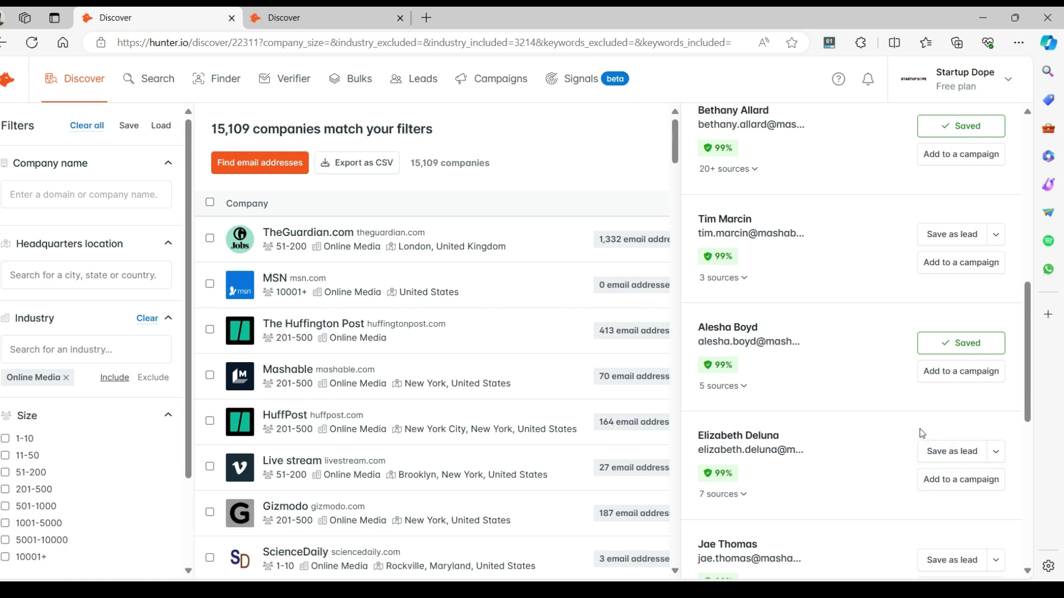
scroll(911, 310, up, 7)
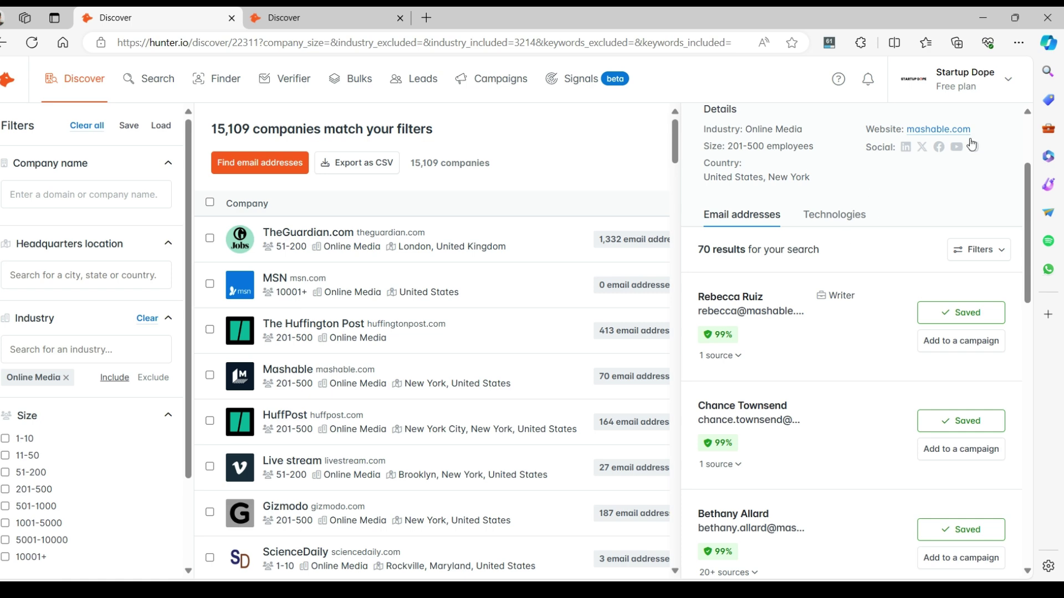
click(414, 82)
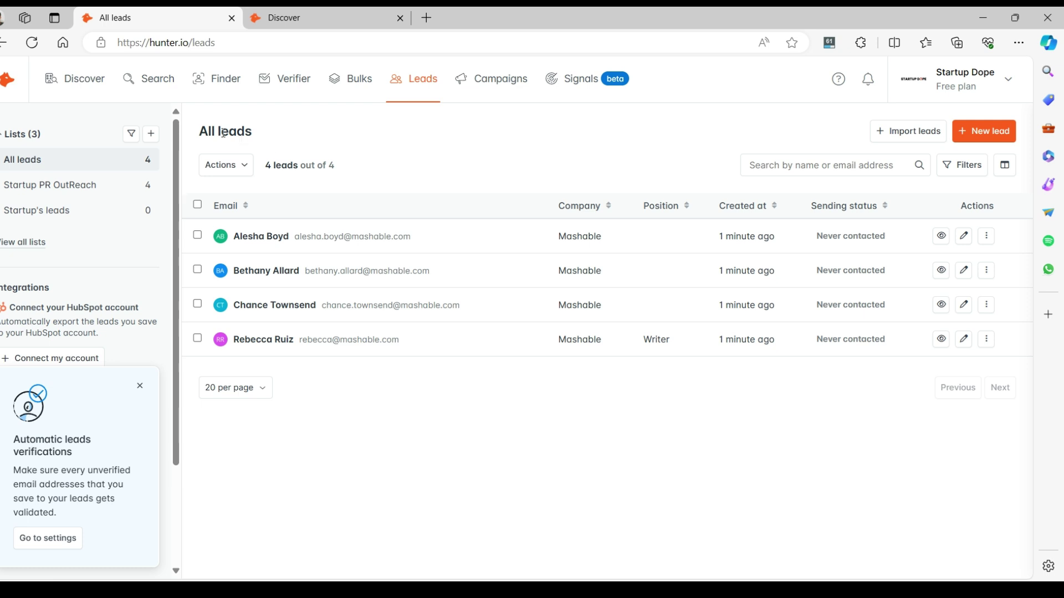
drag(210, 131, 264, 128)
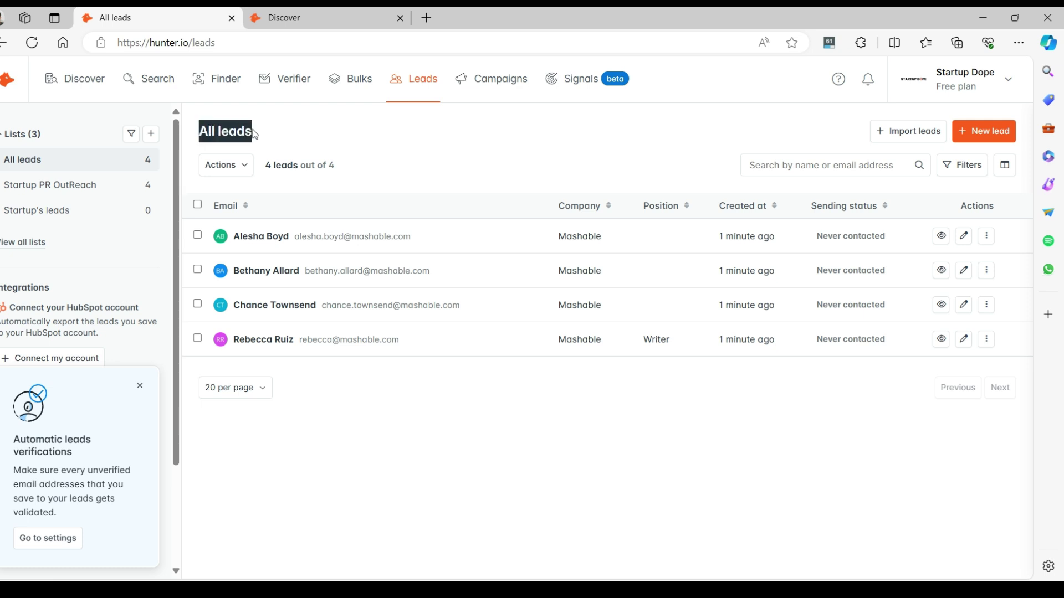
click(509, 156)
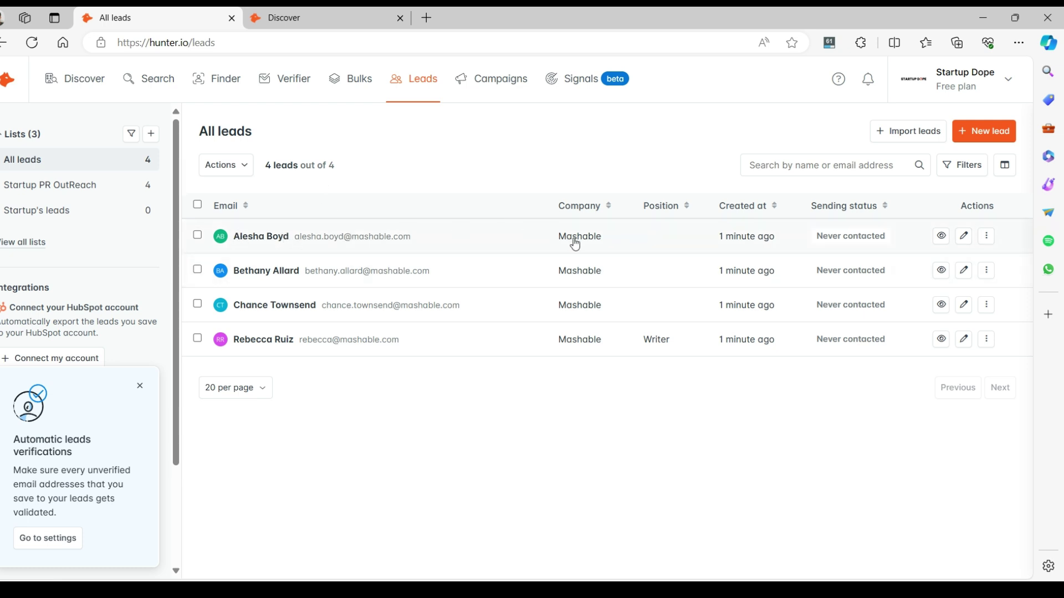
click(942, 238)
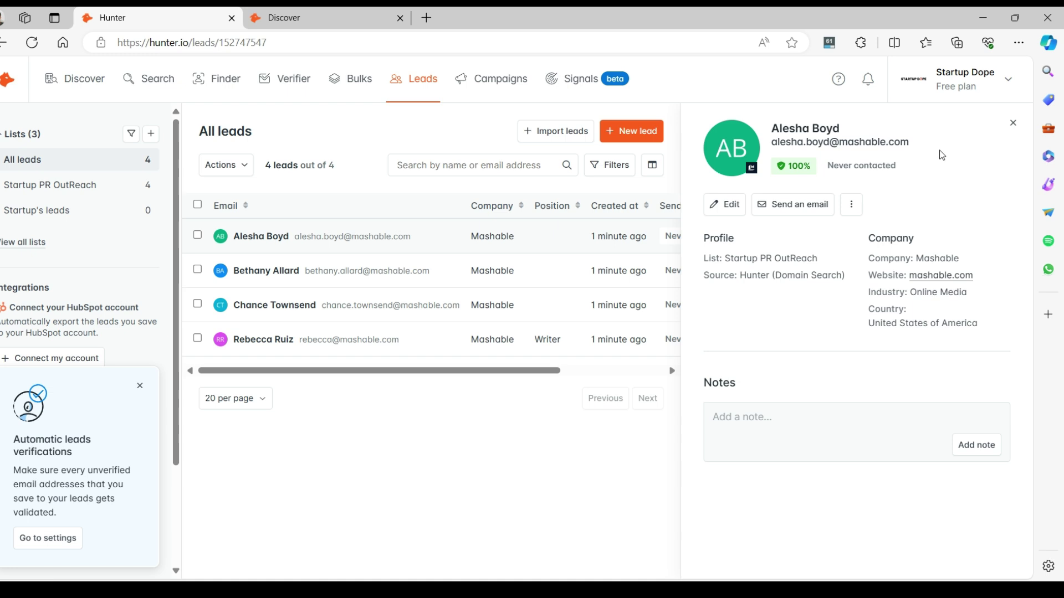
click(1016, 126)
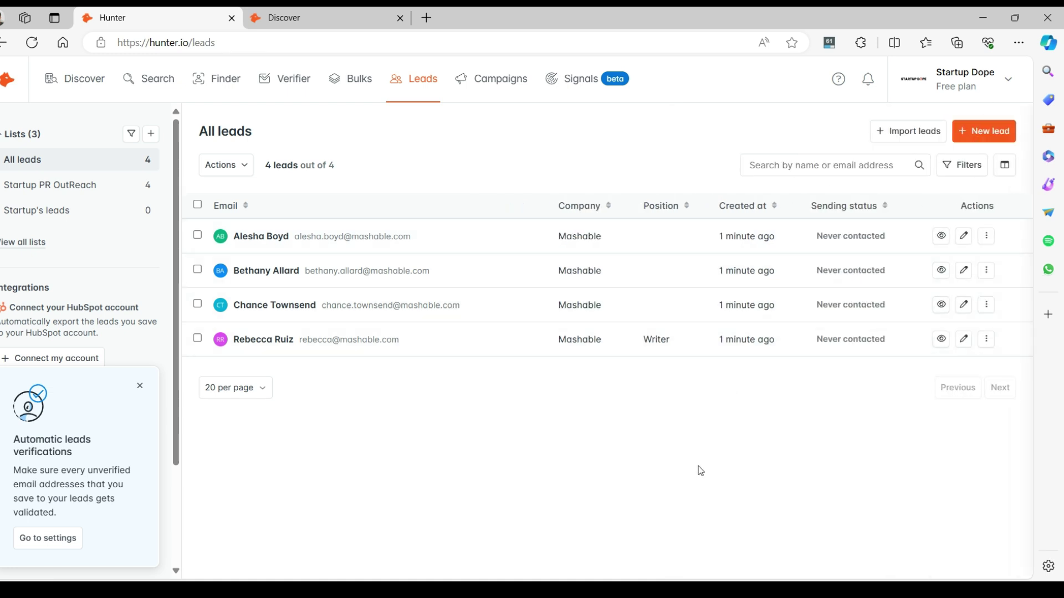
Create the draft 'New campaign 09-Apr-2024' and review the account rotation banner.
click(481, 87)
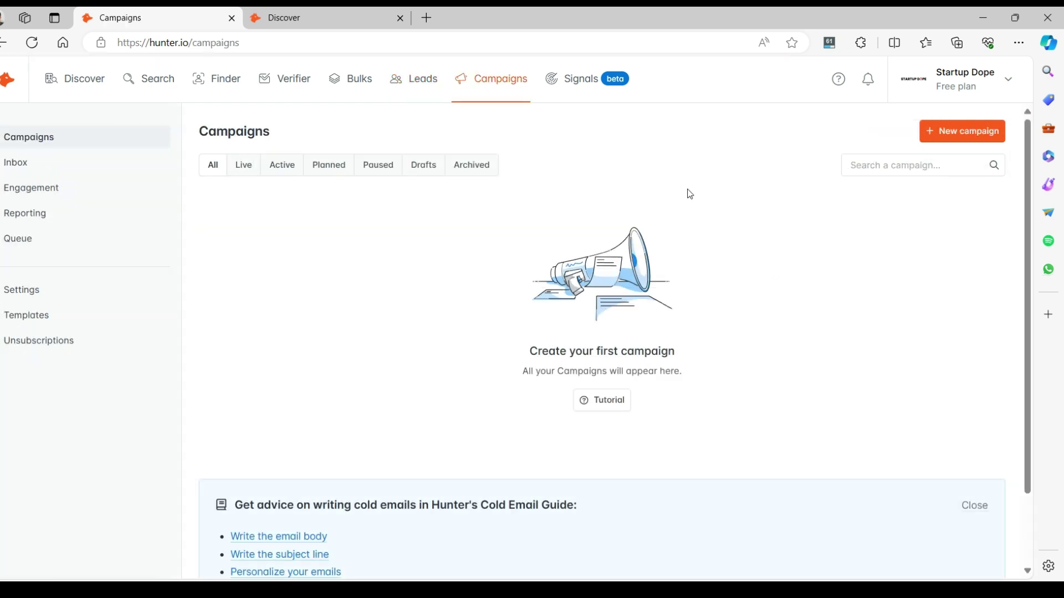
click(963, 132)
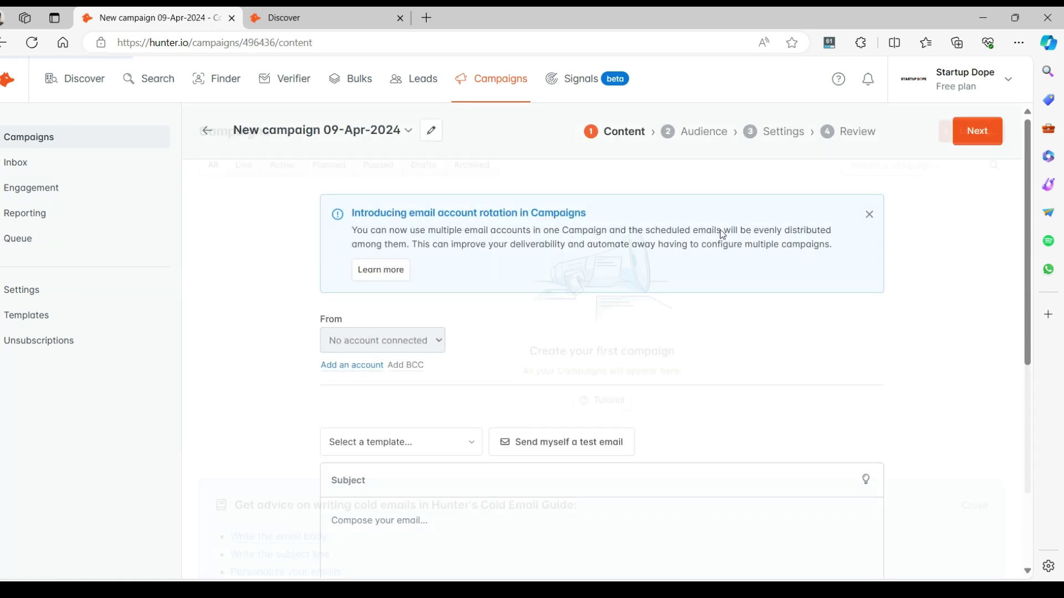
double_click(408, 217)
drag(407, 217, 447, 212)
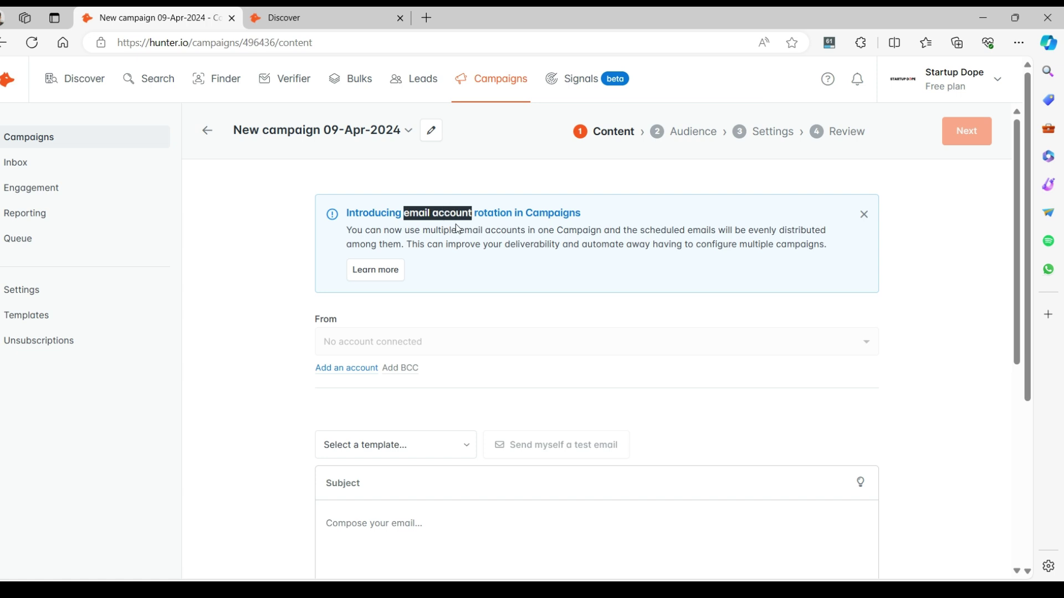
click(495, 229)
Review the deliverability note and bring up the connect-email-account prompt under From.
click(585, 244)
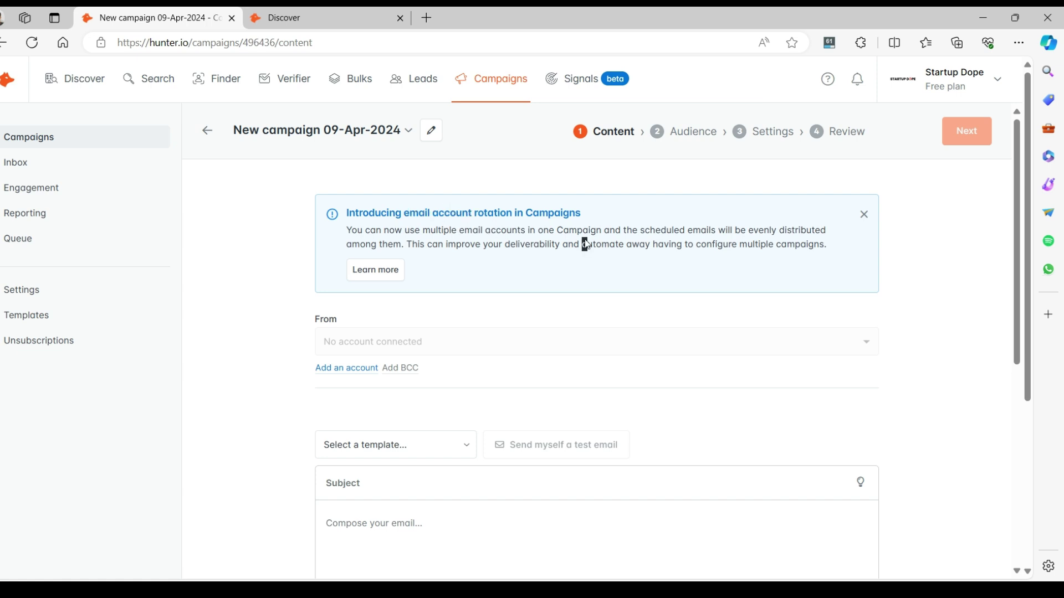
scroll(586, 244, down, 1)
click(407, 227)
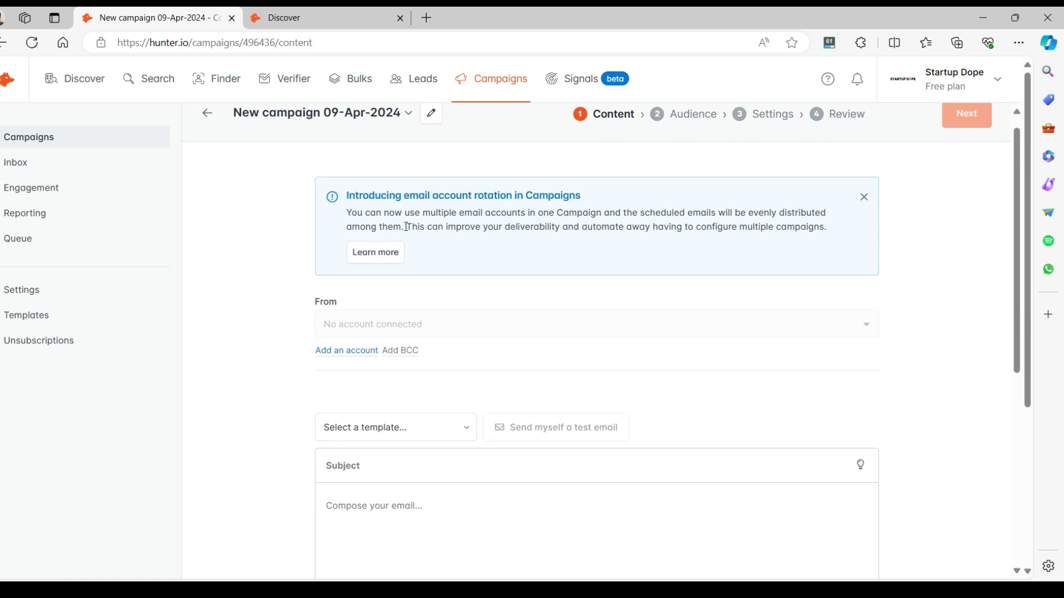
drag(407, 227, 836, 234)
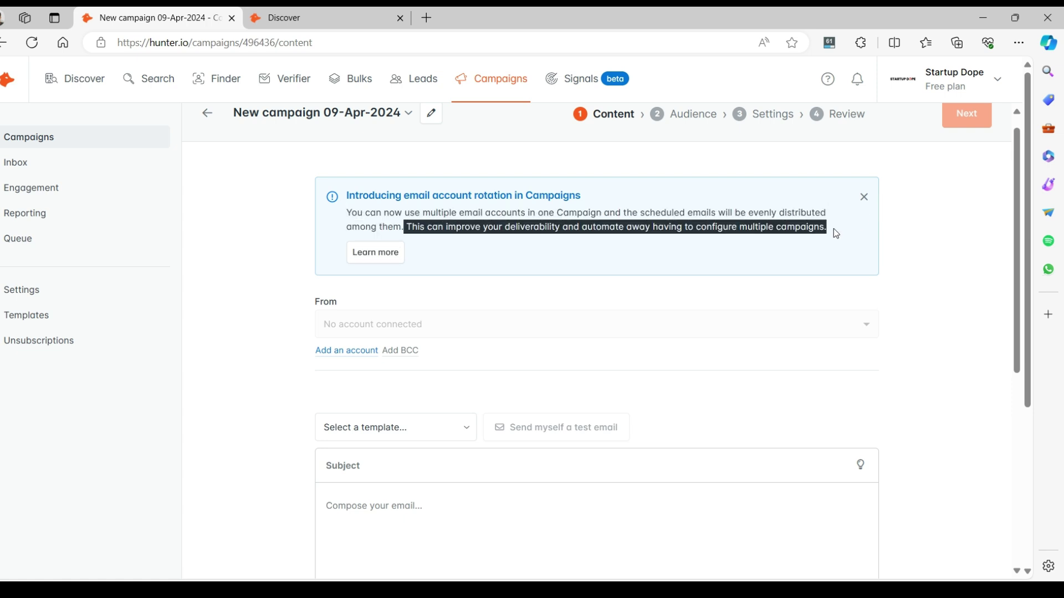
click(545, 378)
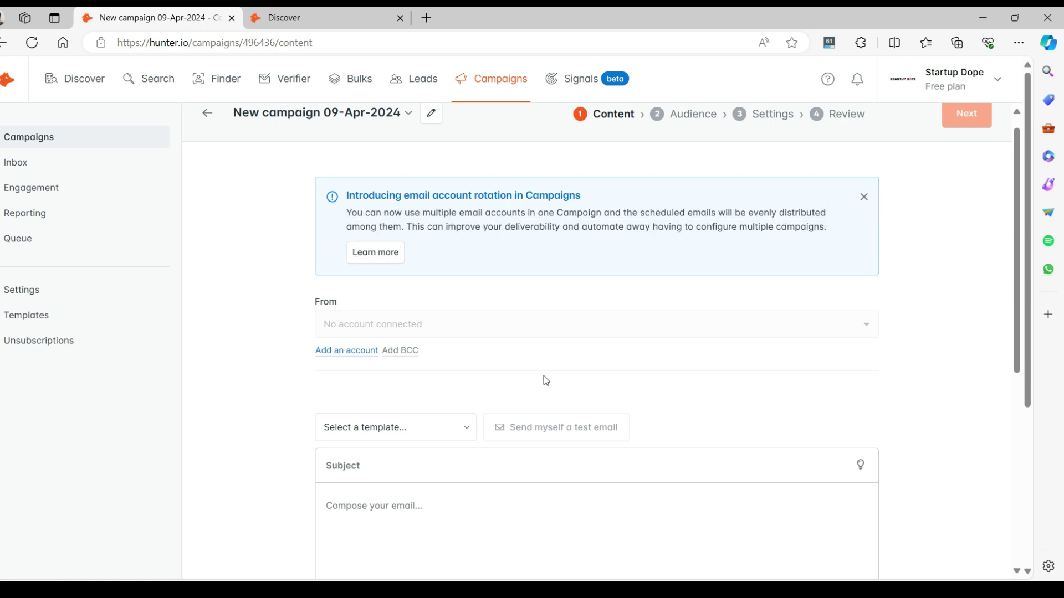
click(373, 356)
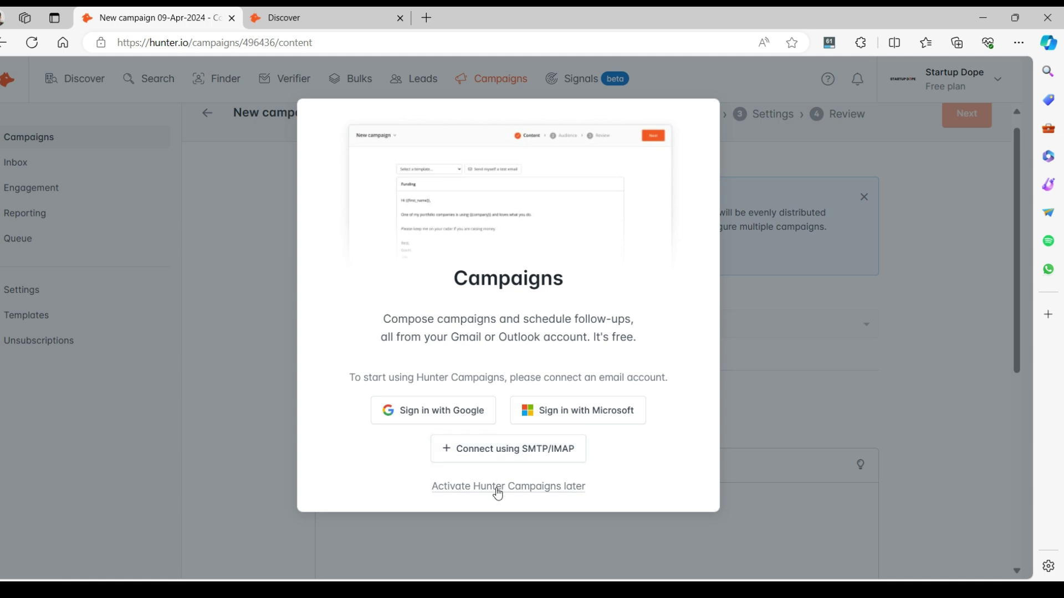
Connect a Gmail account through Sign in with Google and allow Hunter access.
click(498, 487)
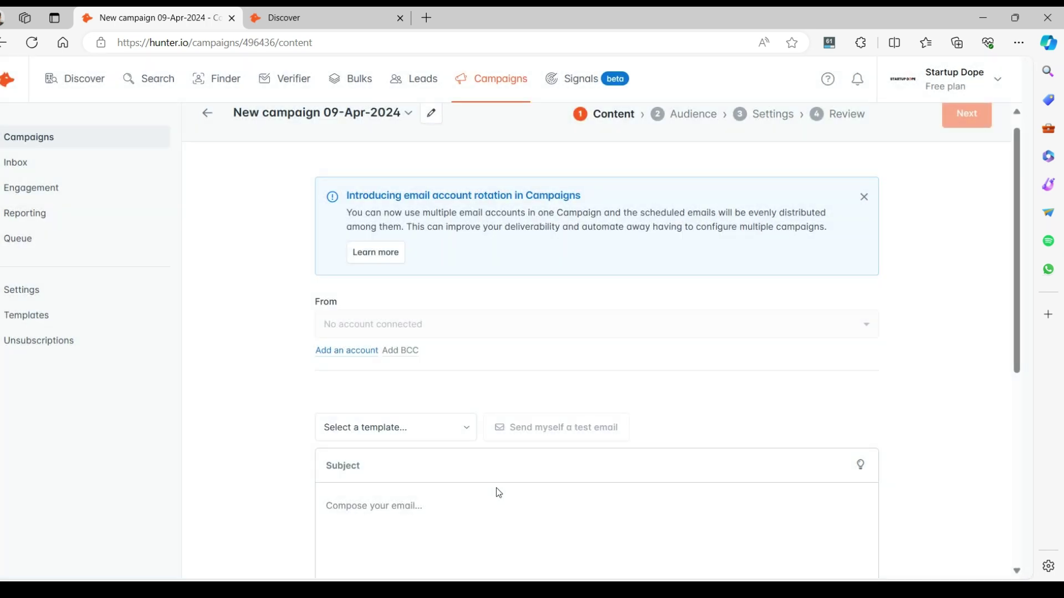
click(351, 350)
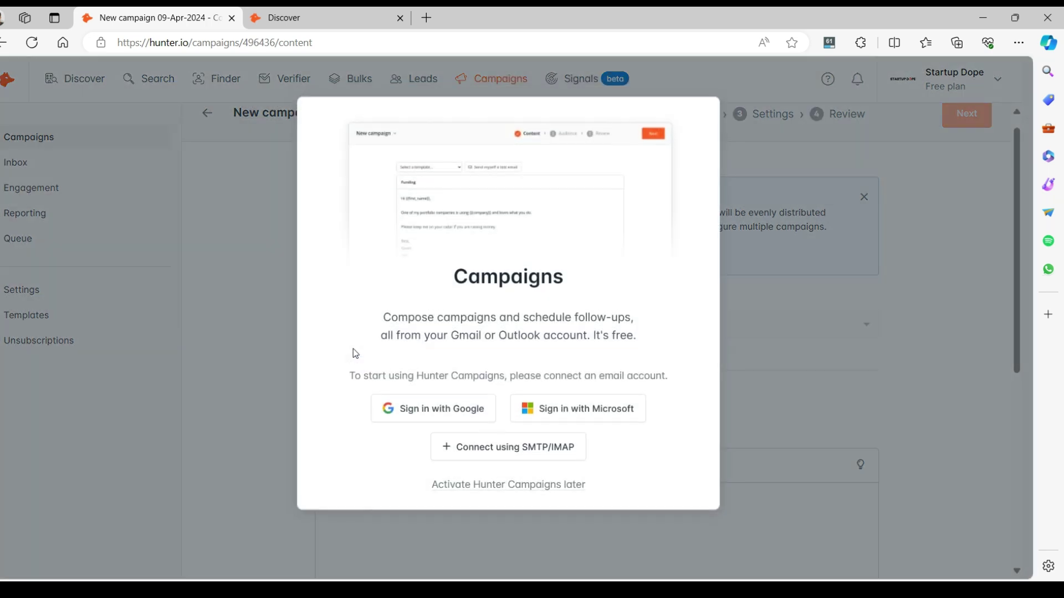
click(469, 412)
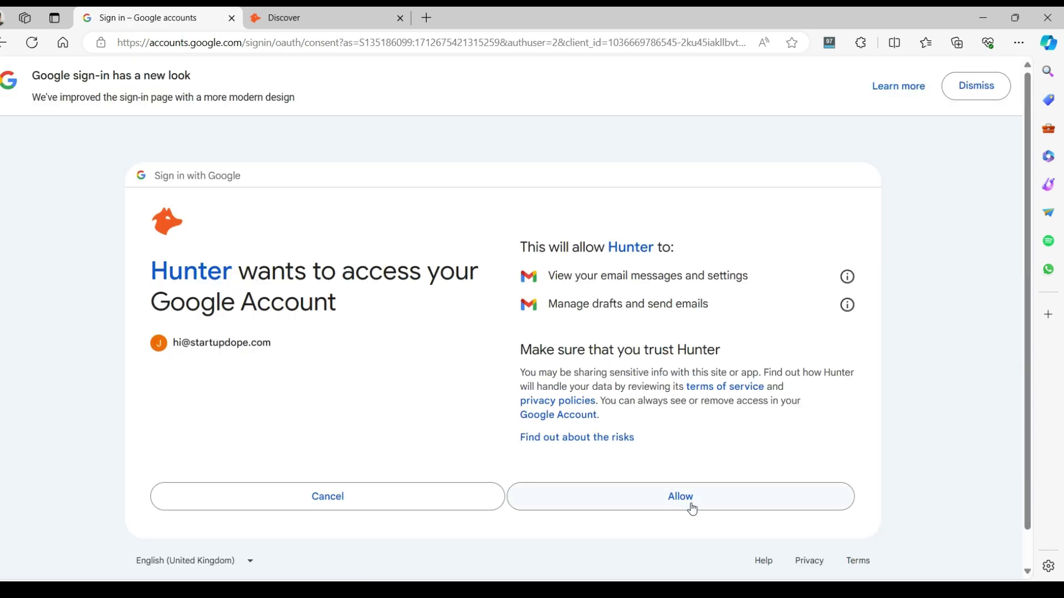
click(693, 509)
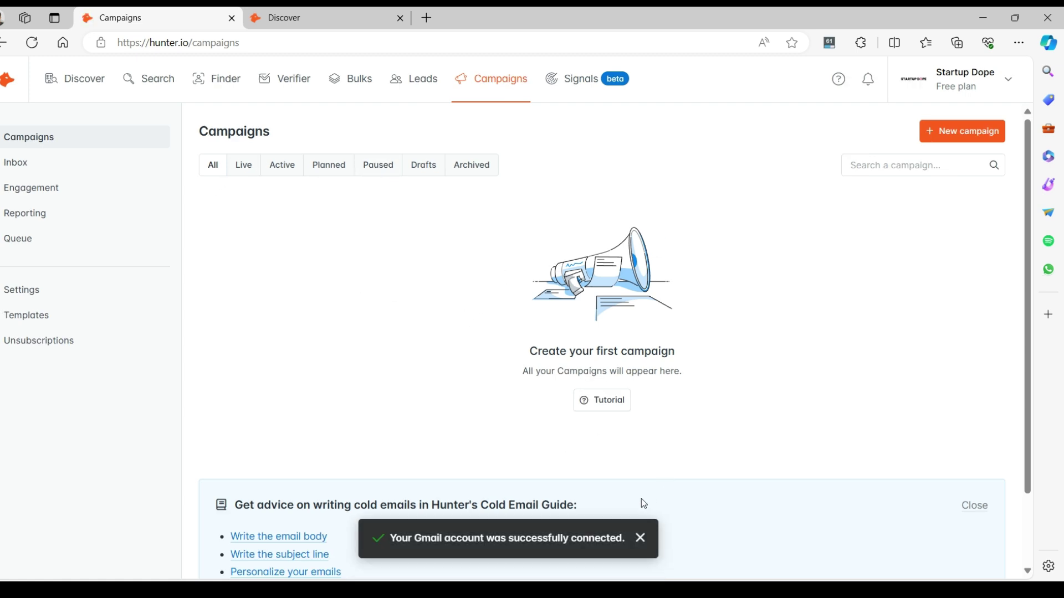
click(640, 535)
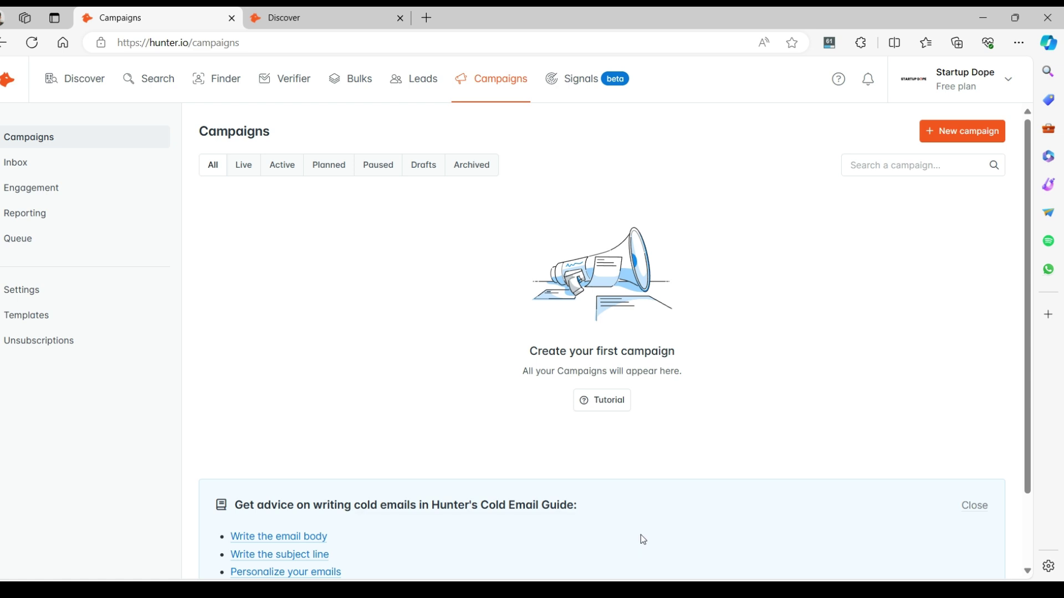
Start a new campaign from the connected sender and add a BCC field.
click(942, 133)
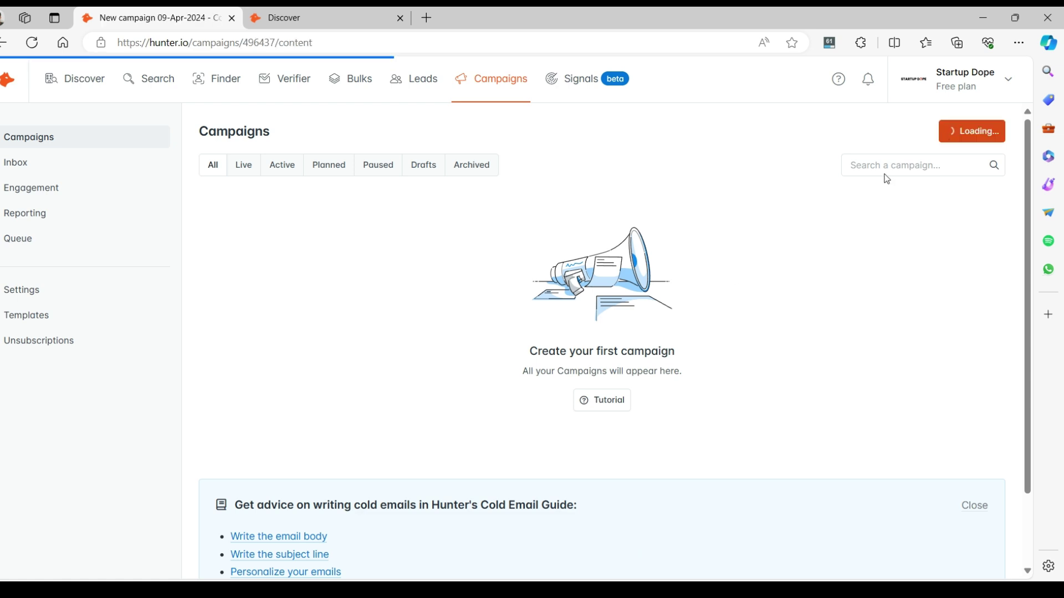
click(486, 353)
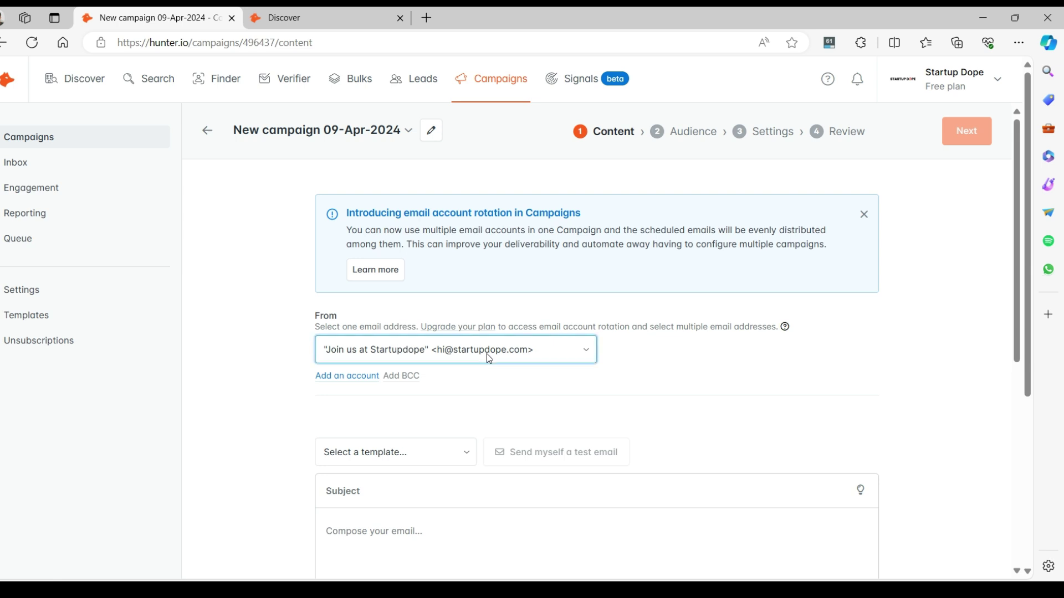
click(400, 376)
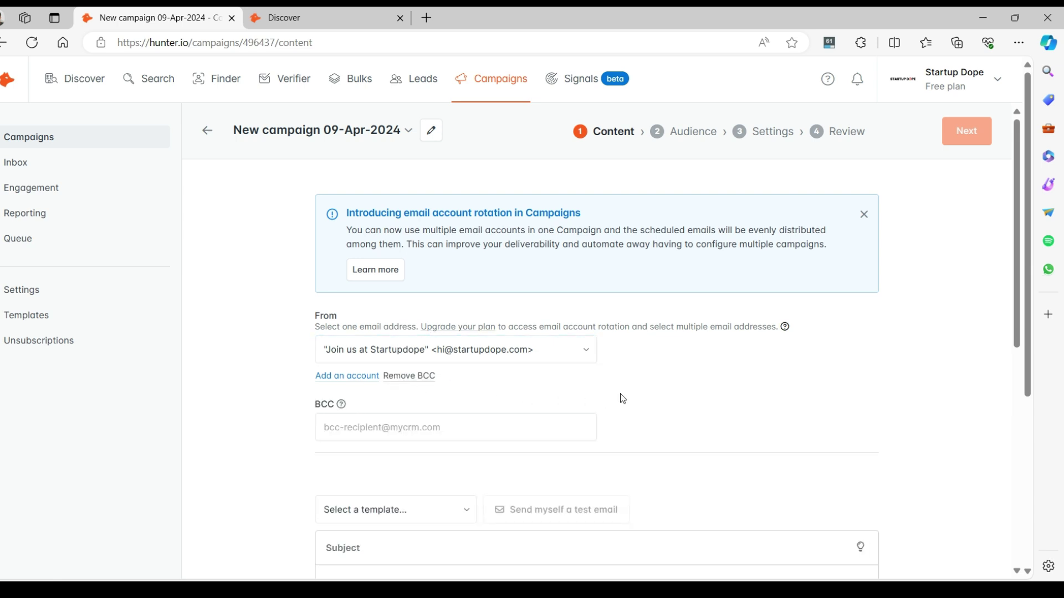
click(393, 428)
click(678, 379)
scroll(680, 375, down, 2)
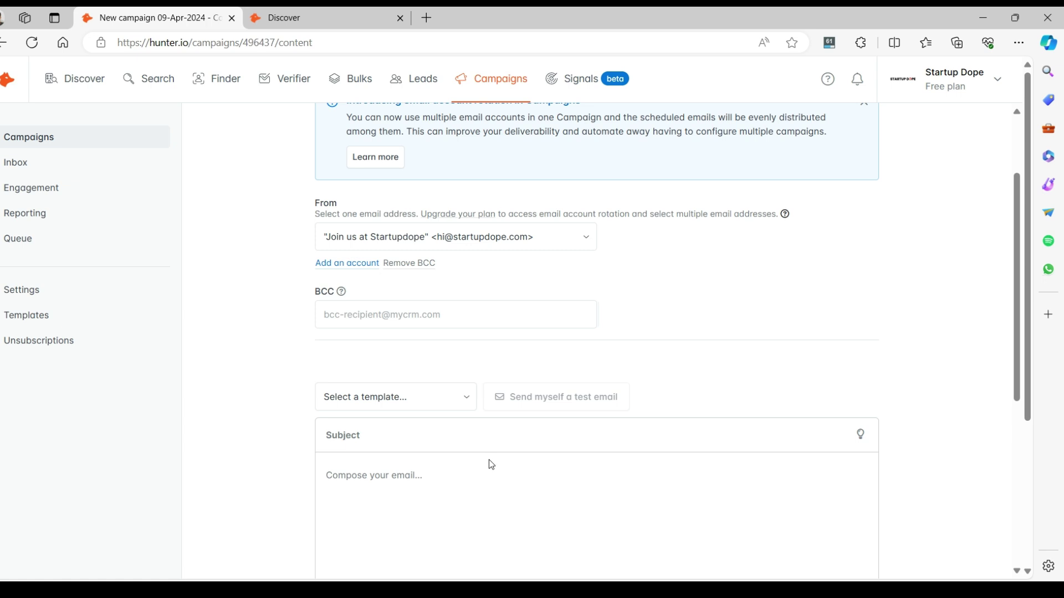
Set the subject to 'Requesting an Interview for my Startup'.
click(383, 437)
text(R)
text(equesting )
text(g an)
text( Interview)
text( for my Startups)
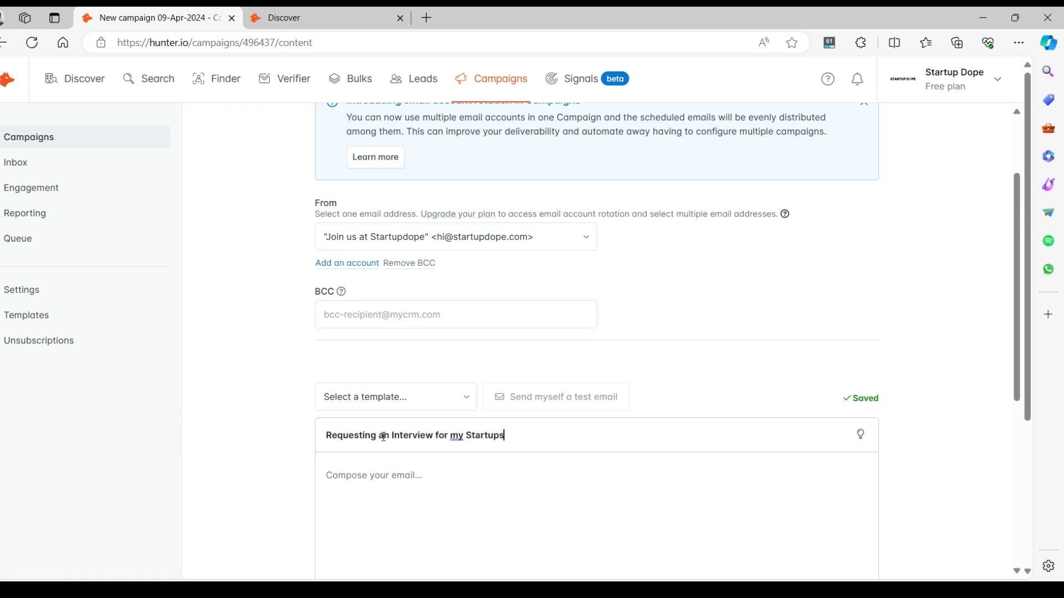
key(BackSpace)
Write the 'Hello,' greeting and XYZ company intro citing USD 2 Million MRR.
click(352, 507)
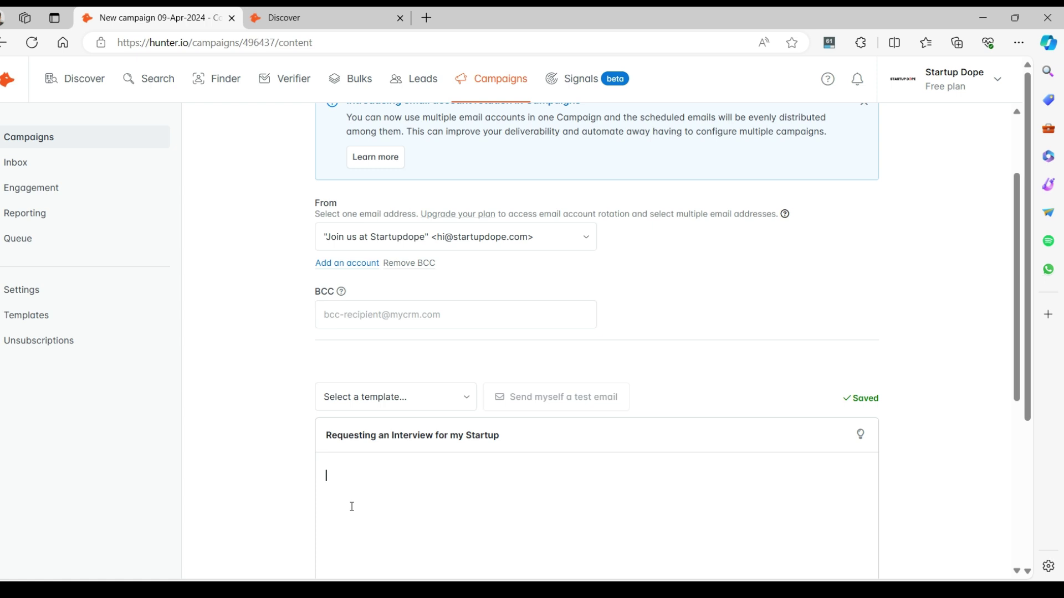
scroll(352, 509, down, 3)
text(Hello)
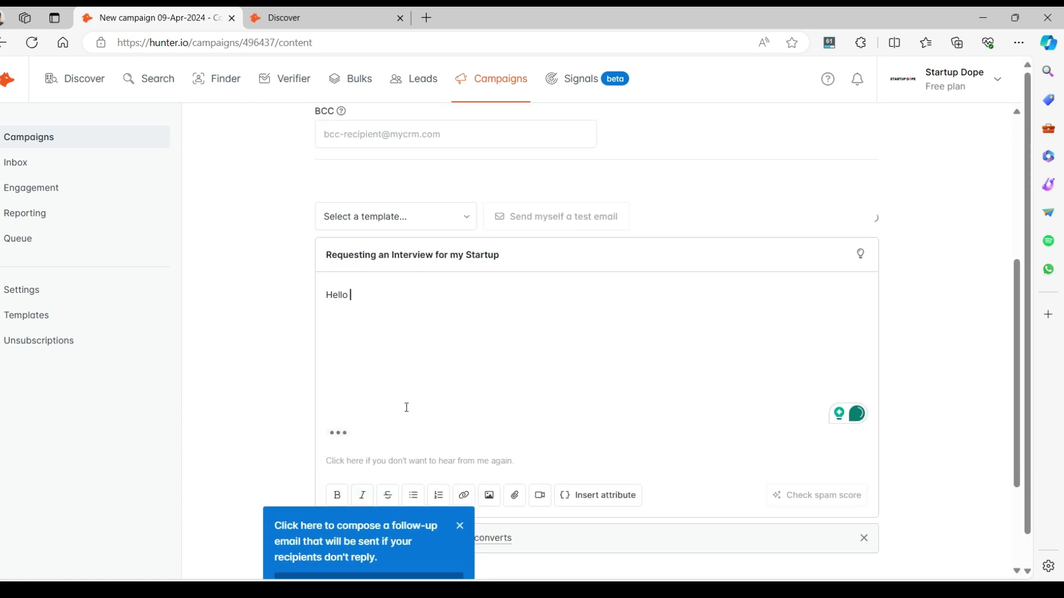
scroll(406, 409, up, 1)
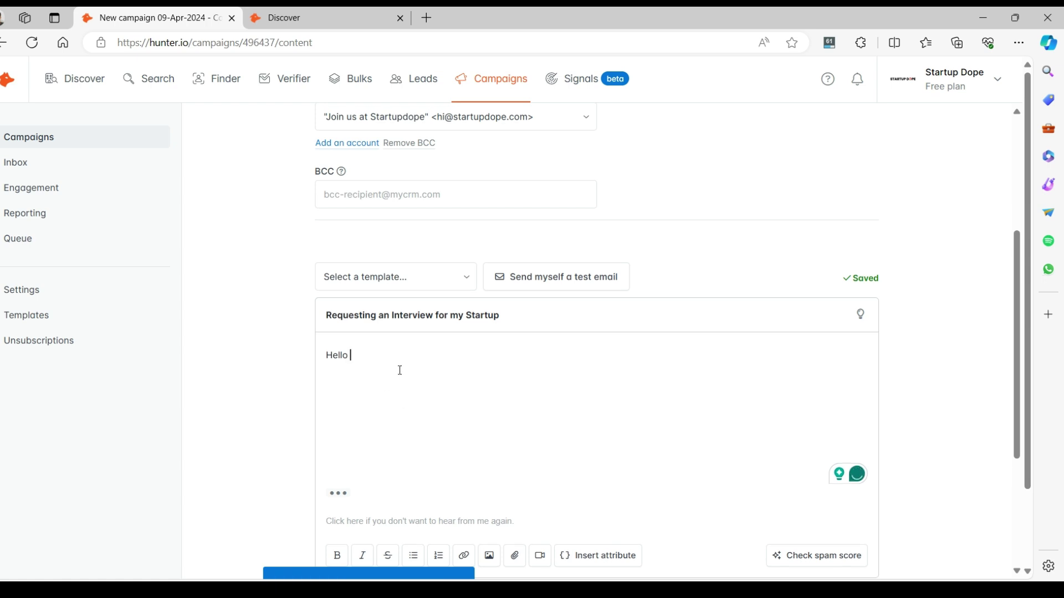
text(,)
key(Return)
key(Return)
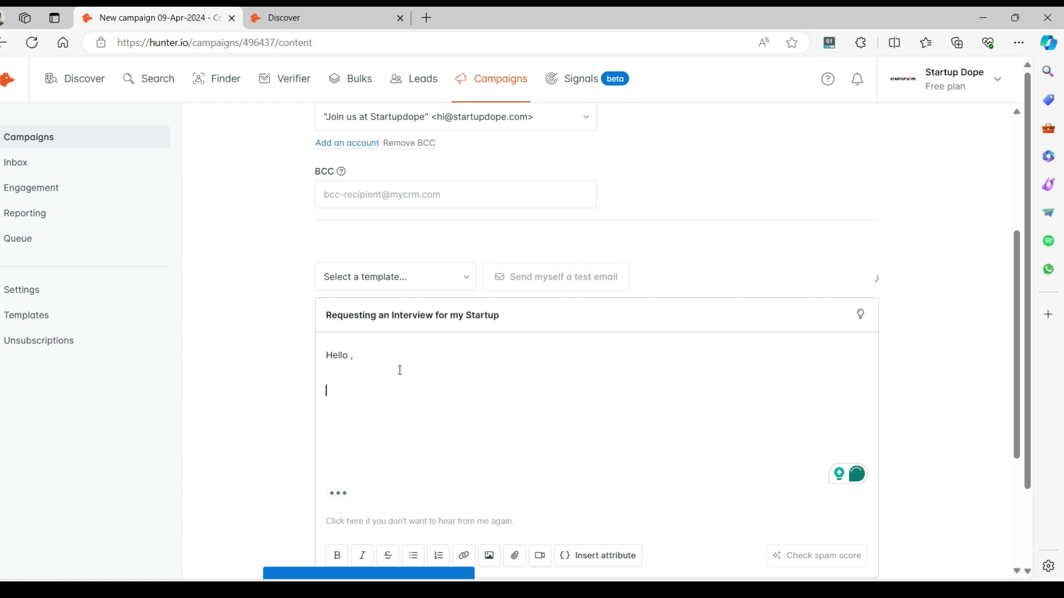
text(Nie t)
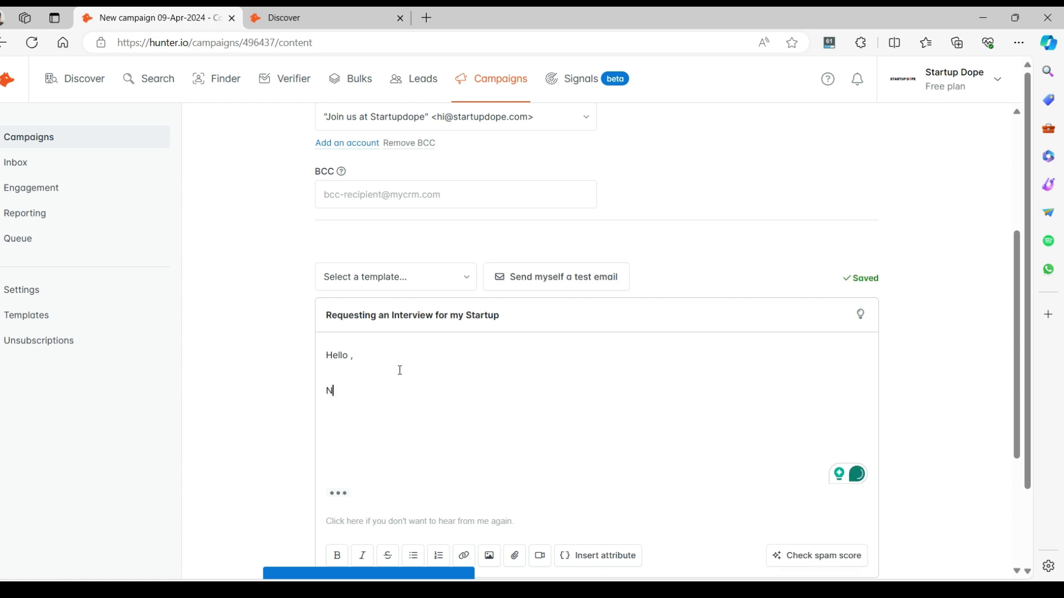
key(BackSpace)
key(BackSpace)
key(BackSpace)
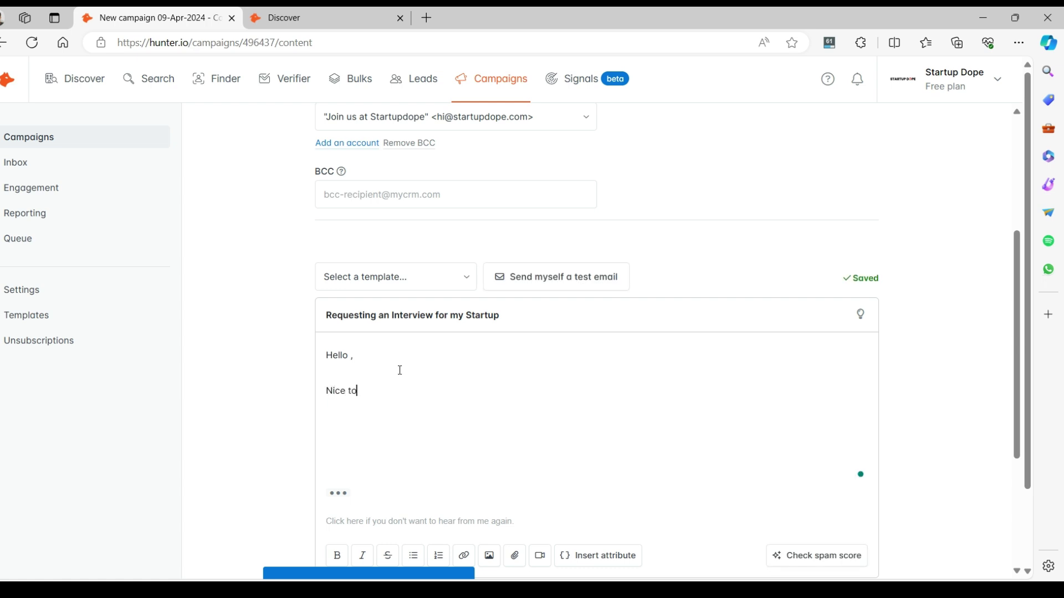
text(ce to e-meet you. I run XYZ compan)
key(BackSpace)
text(. We're a pro)
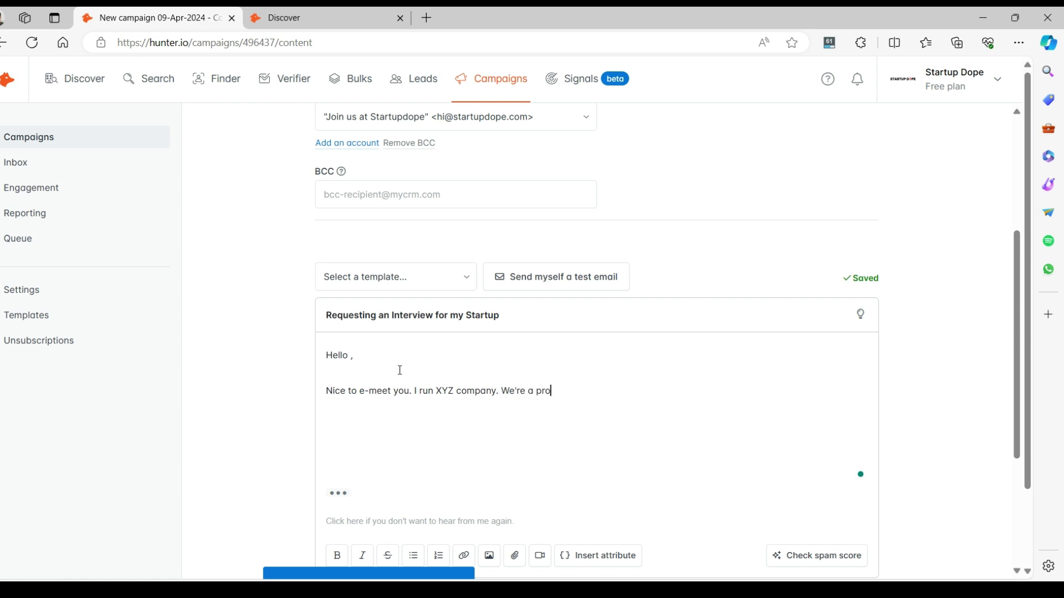
text(fitable startup with a 2M)
key(BackSpace)
text(illion)
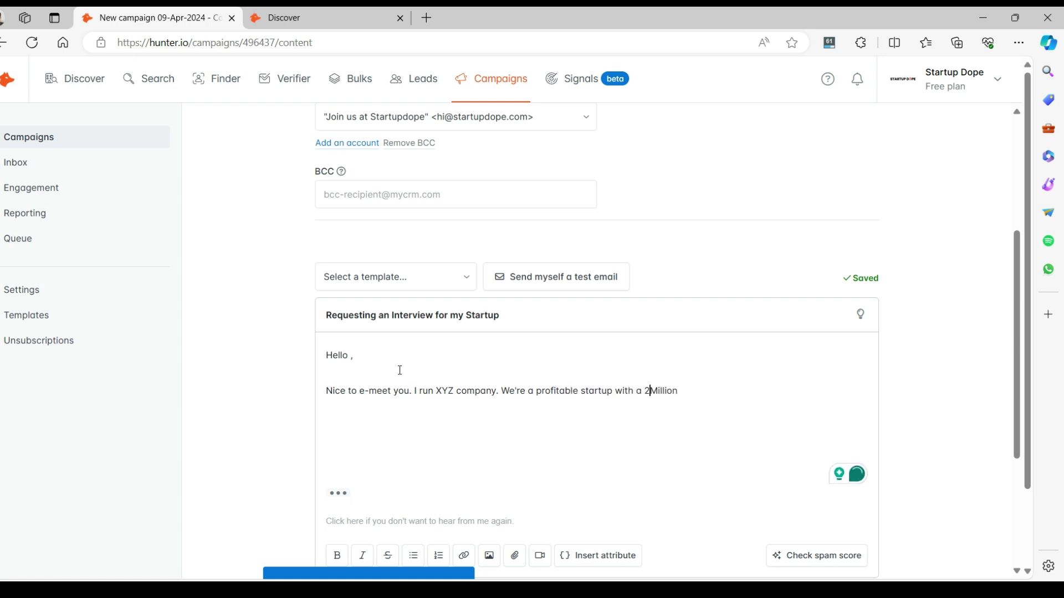
key(ctrl+Left)
text(USD 2Million MRR (Monthly Recurring Revenue0)
key(BackSpace)
text().)
Add the Space Tech coverage paragraph and correct '2Million' to '2 Million'.
key(Return)
text(We're in the Space Tech)
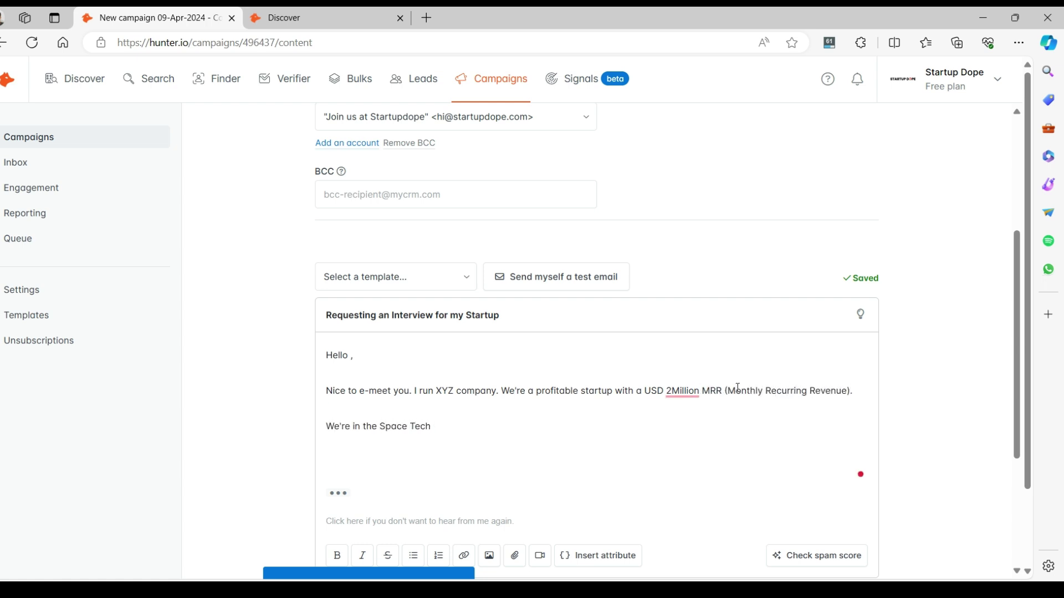
text( sector and would for you to cover us. We're bootstrapped currently, but we're seeking a seed round. Your coverage would allow us to reach the right audience (read: Investors and Angel Investors).)
key(Return)
mouse_move(682, 392)
click(687, 431)
click(375, 478)
Add the interview request and 'Do let us know what you think :)' lines.
text(We'd be happy to )
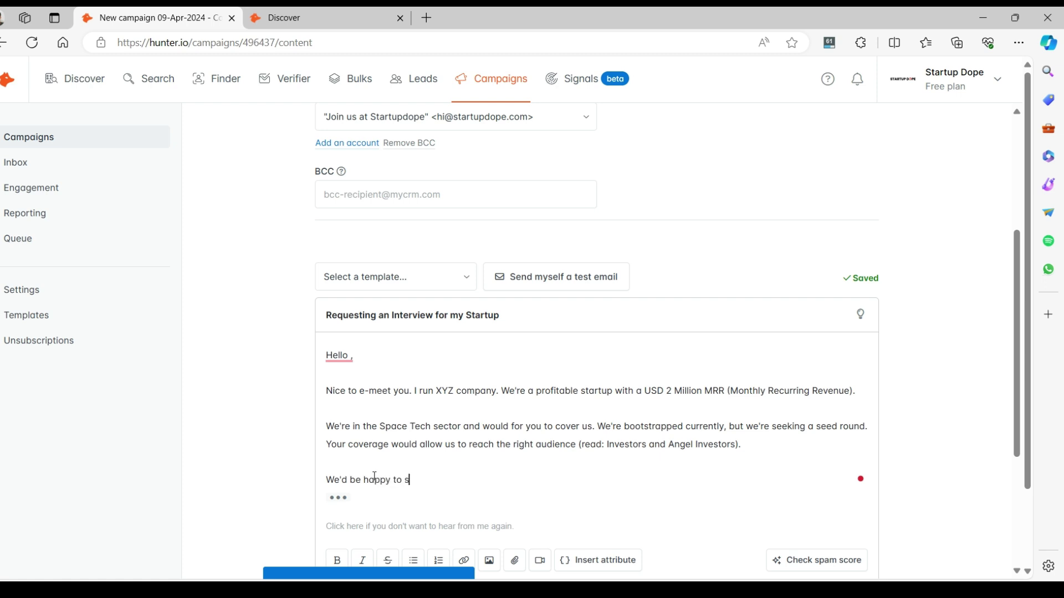
text(coordinate with you to schedule a)
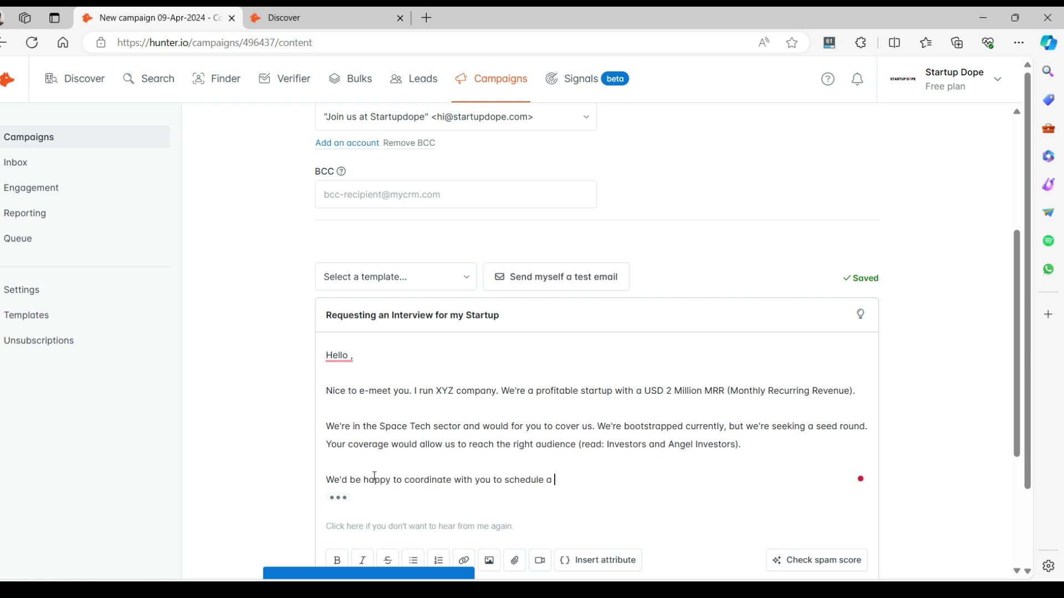
text(n Interview.)
key(Return)
key(Return)
text(Do let us know what you think :))
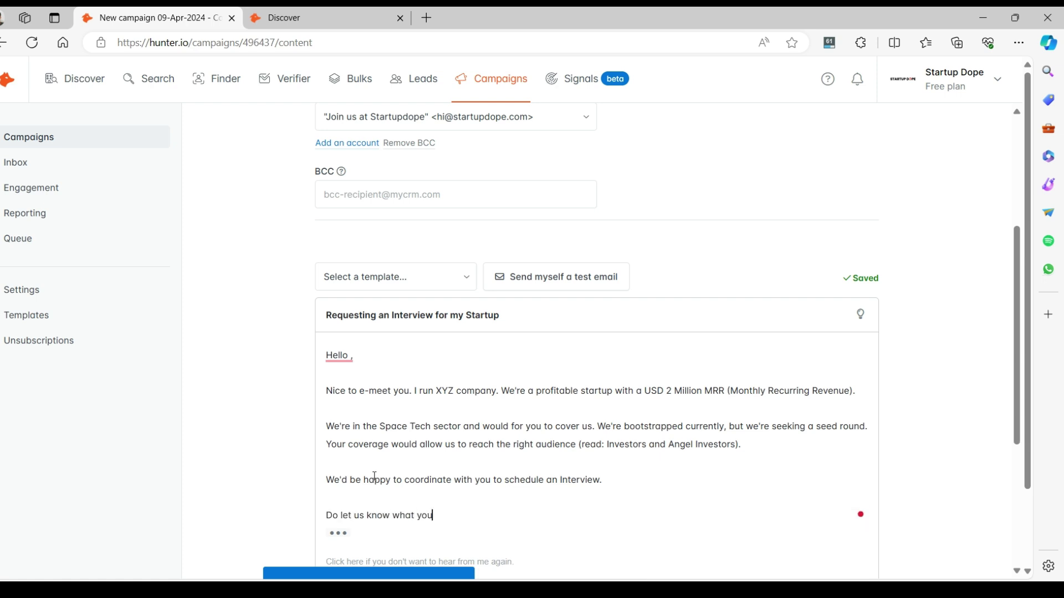
key(Return)
key(Return)
Sign off with 'Regards,', the sender's name, Founder and XYZ.
text(Regards,)
key(Return)
scroll(375, 478, down, 3)
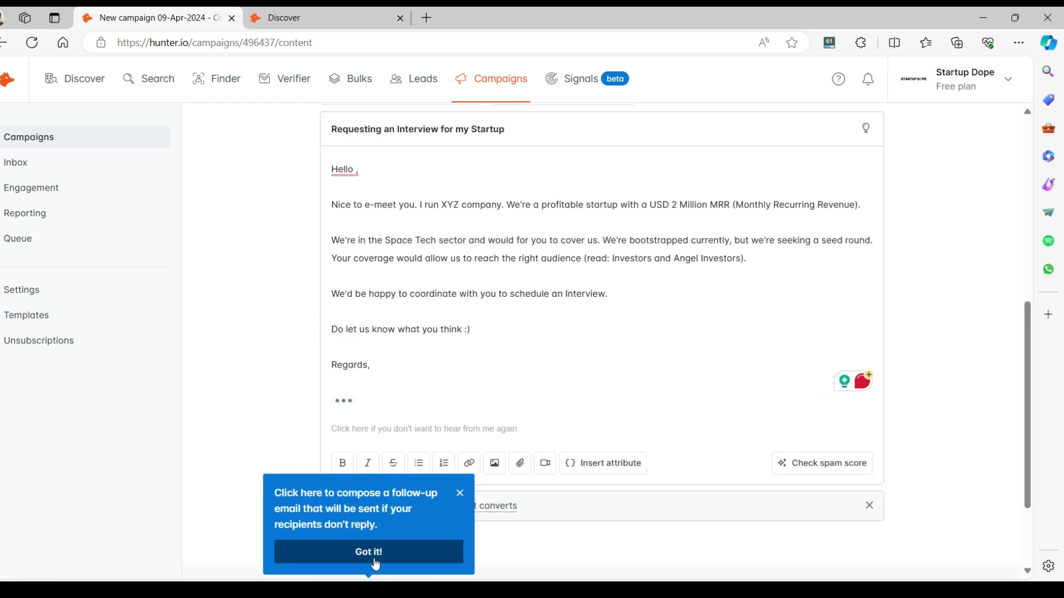
text(Founder)
click(367, 365)
key(Return)
text(Matt)
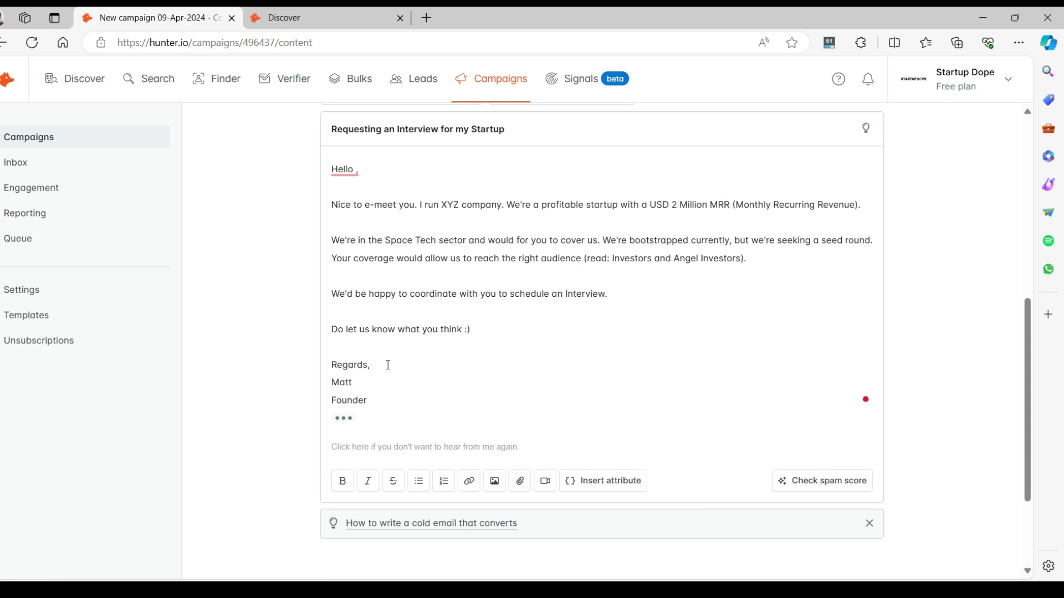
click(374, 401)
key(Return)
text(XYZ)
scroll(373, 406, up, 3)
scroll(373, 406, down, 3)
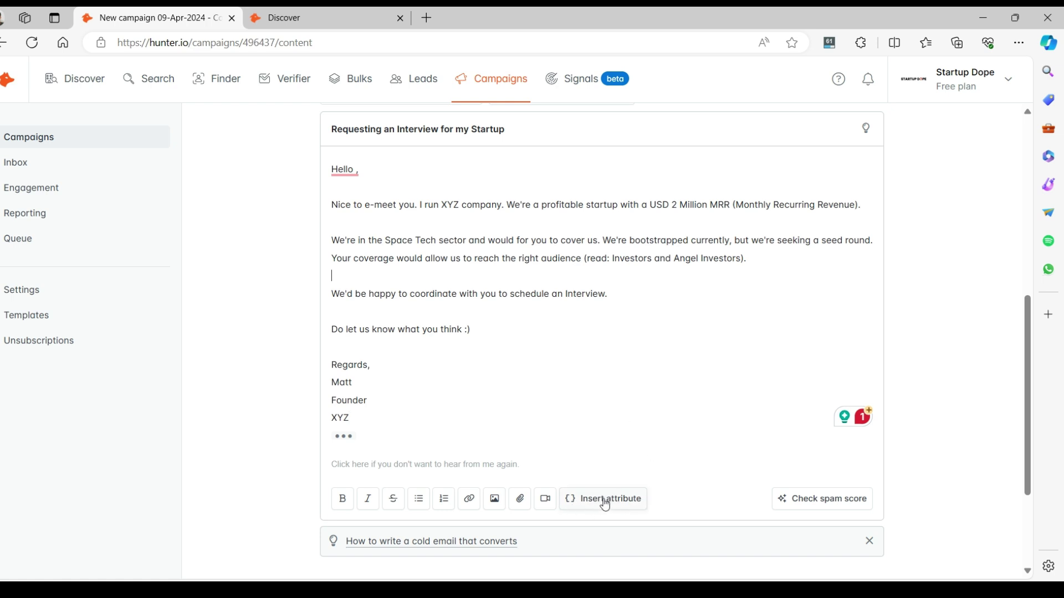
mouse_move(356, 168)
Insert a First name attribute after 'Hello' with fallback 'There'.
click(618, 500)
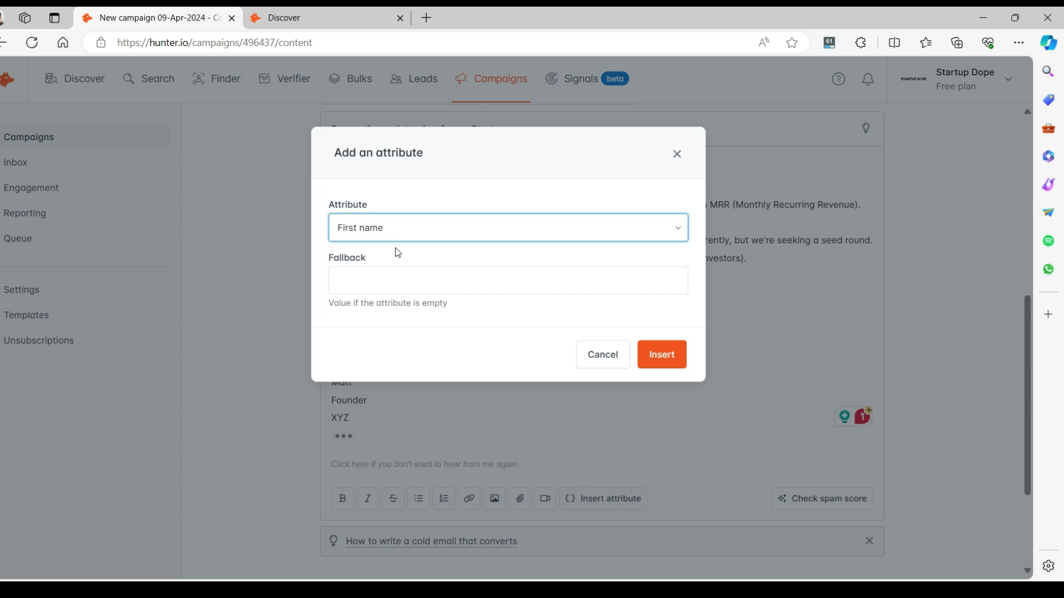
click(416, 280)
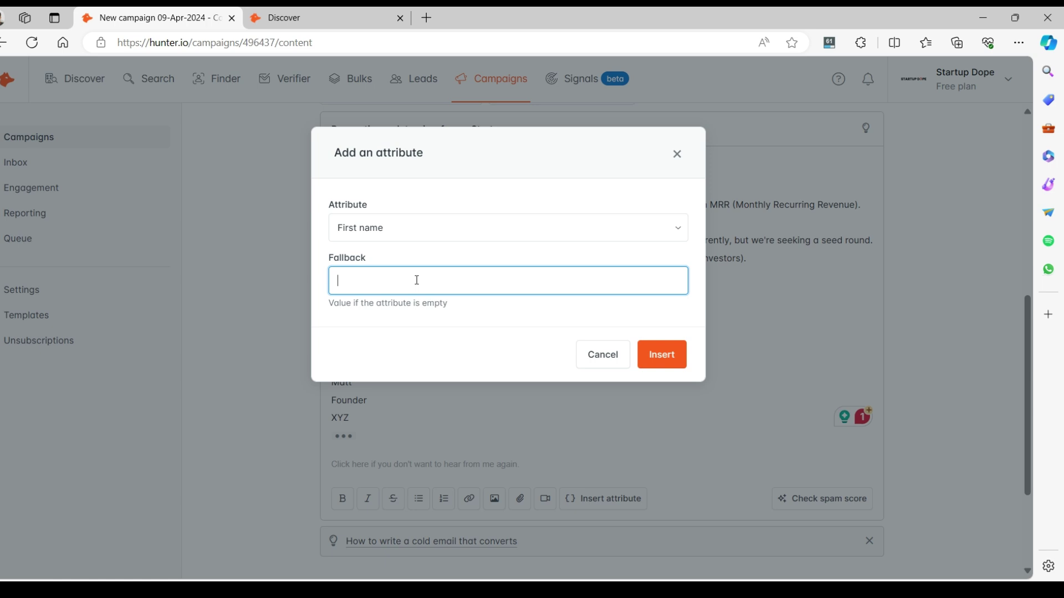
click(667, 359)
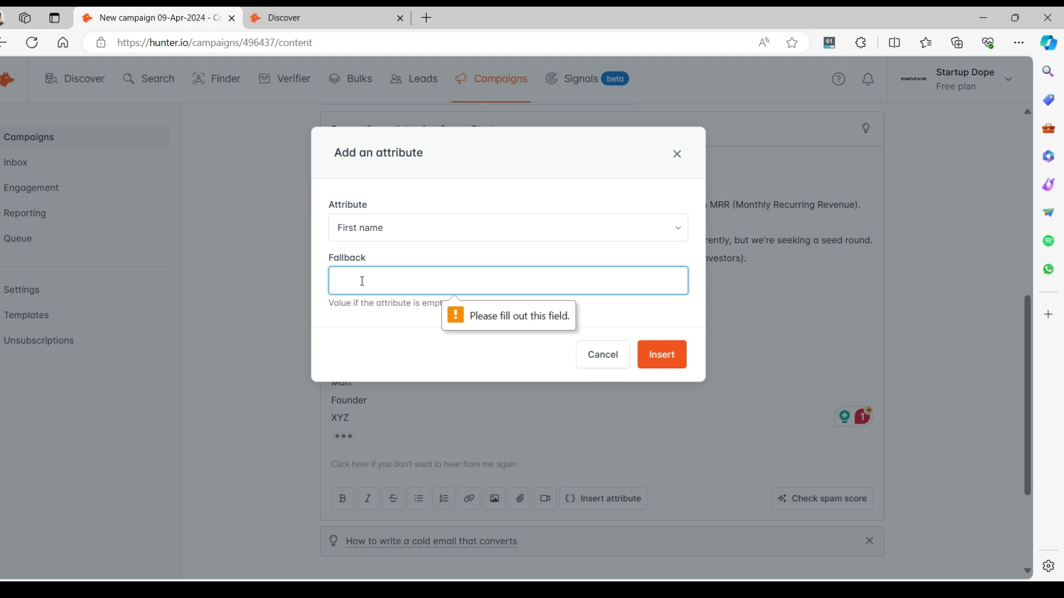
text(There)
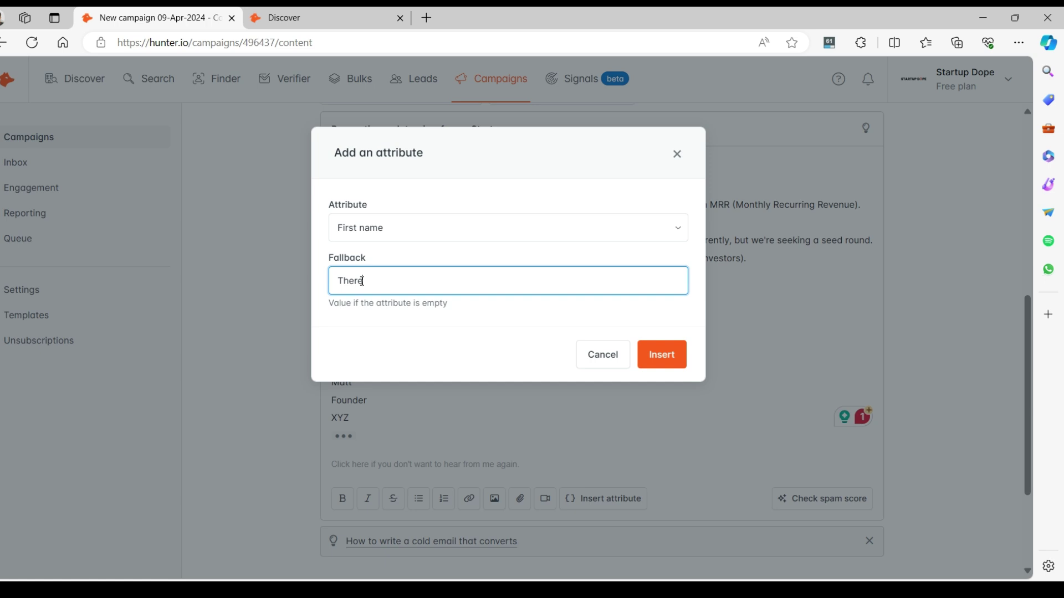
click(669, 359)
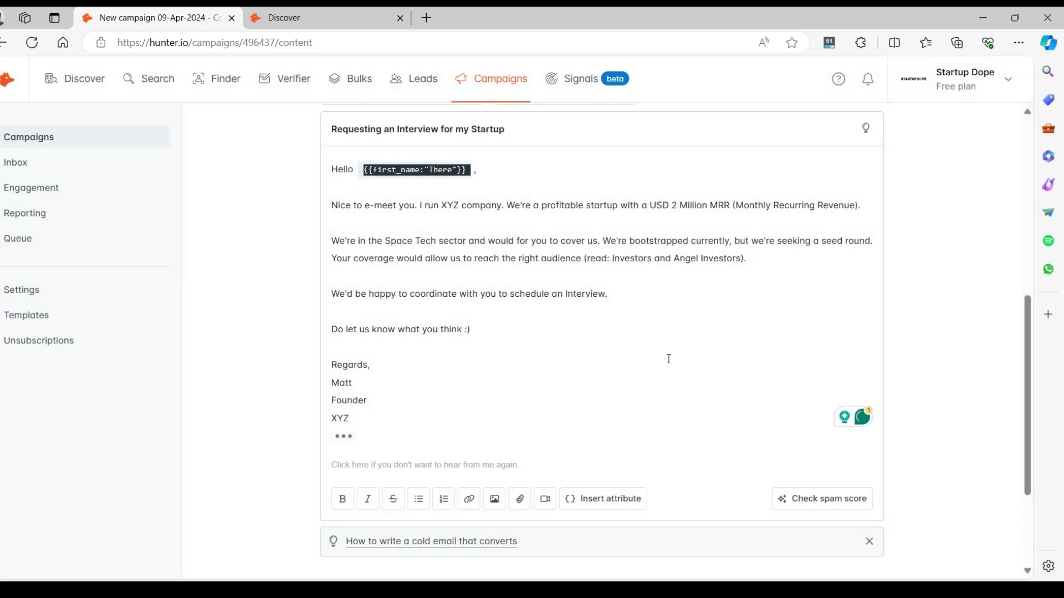
click(452, 206)
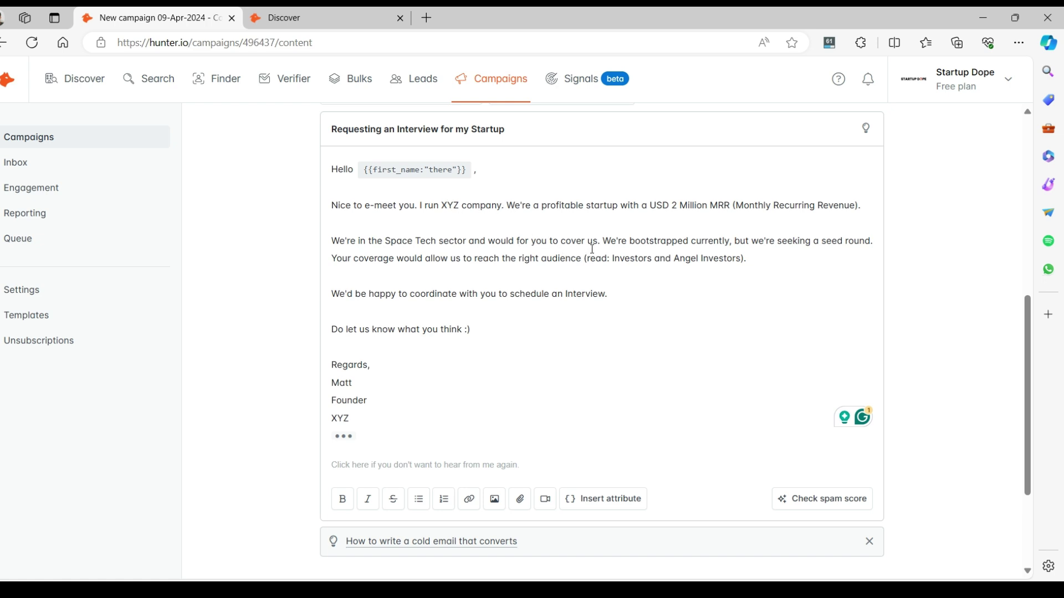
Add 'on' after 'cover us' and insert a Company attribute with fallback 'your website'.
text(on)
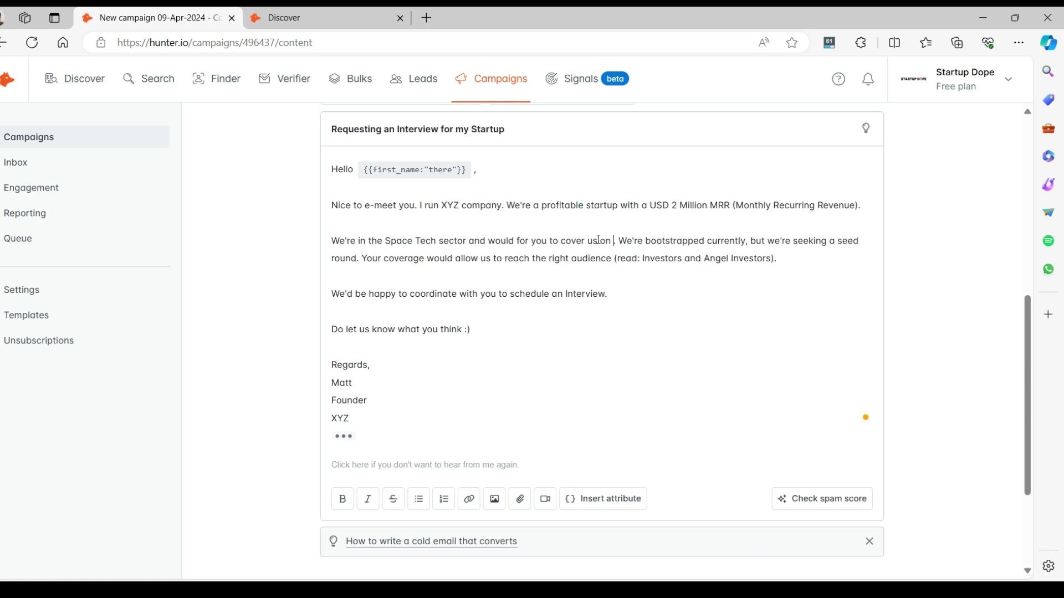
click(603, 498)
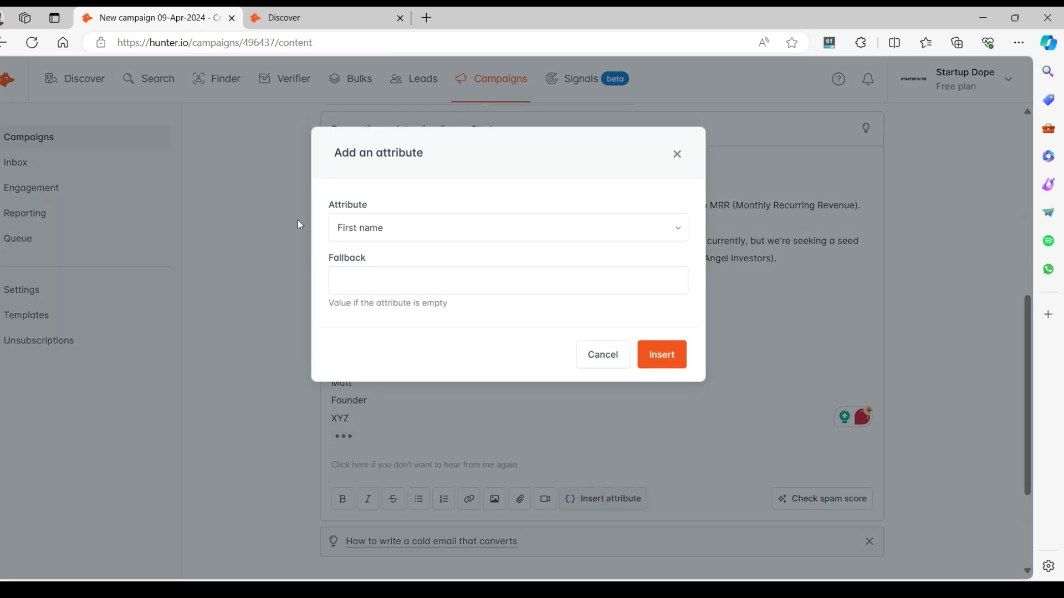
click(410, 227)
click(400, 254)
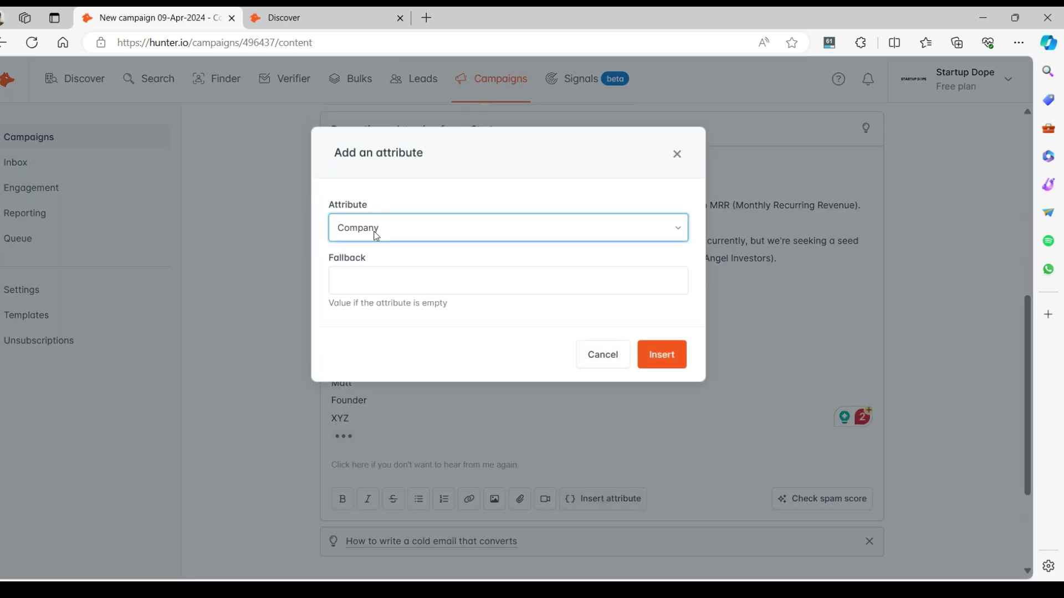
click(369, 282)
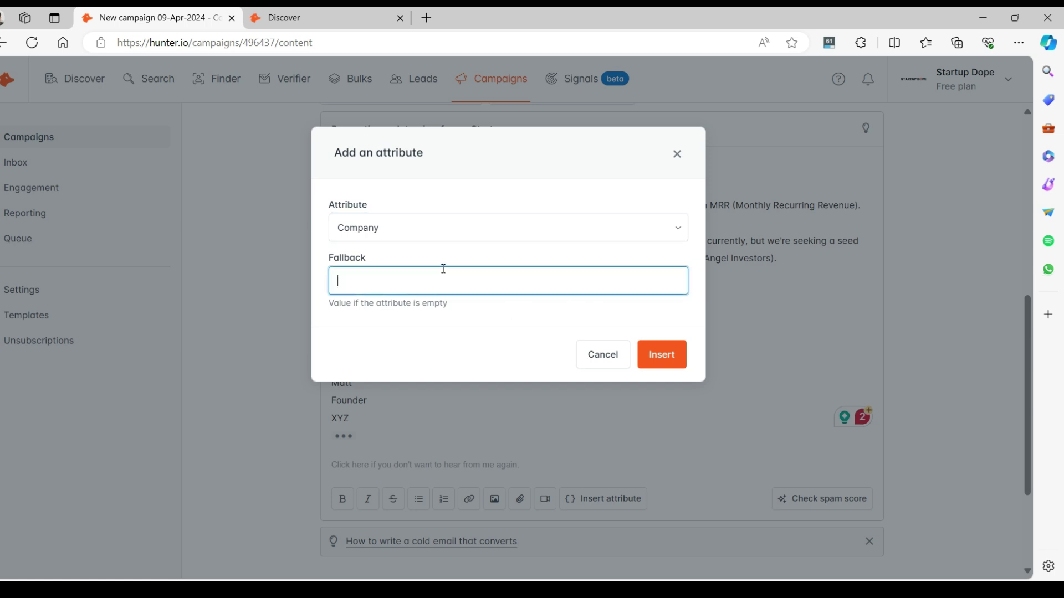
text(your website)
click(676, 356)
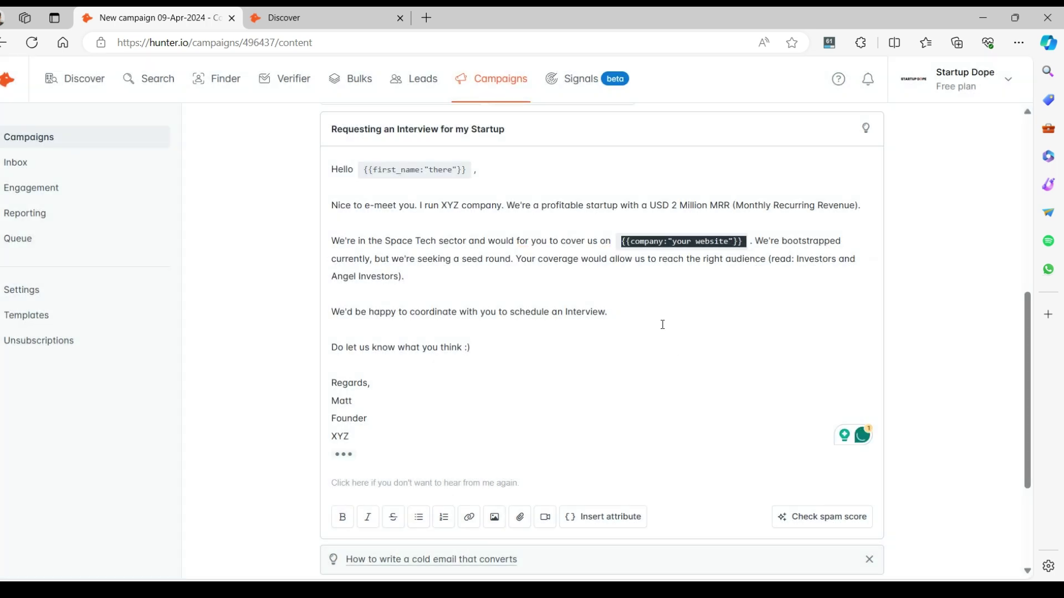
click(756, 241)
Run a spam score check on the first email.
scroll(515, 358, down, 3)
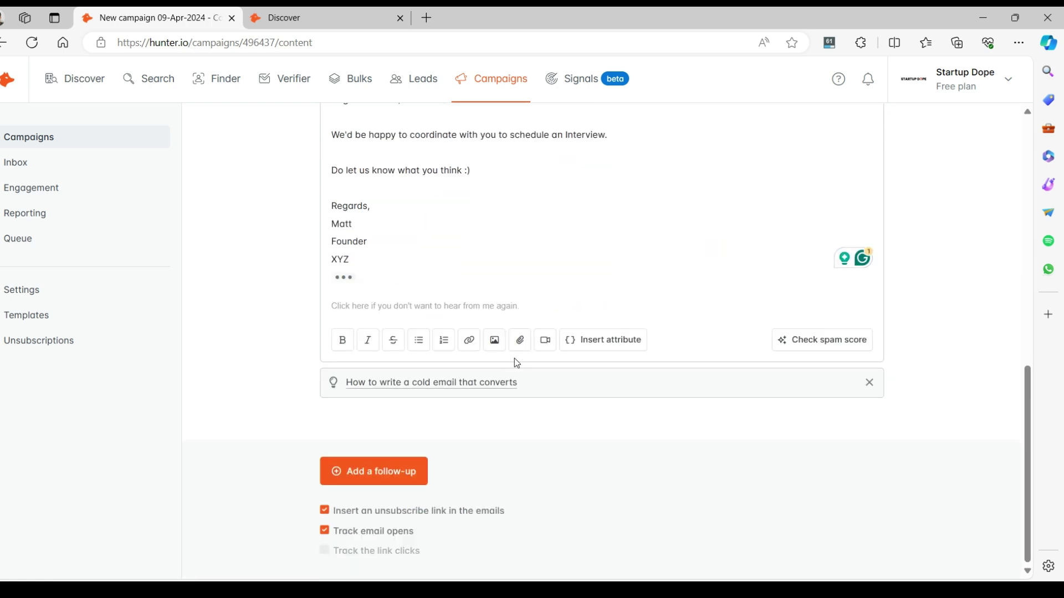
scroll(515, 359, up, 2)
click(822, 425)
mouse_move(802, 419)
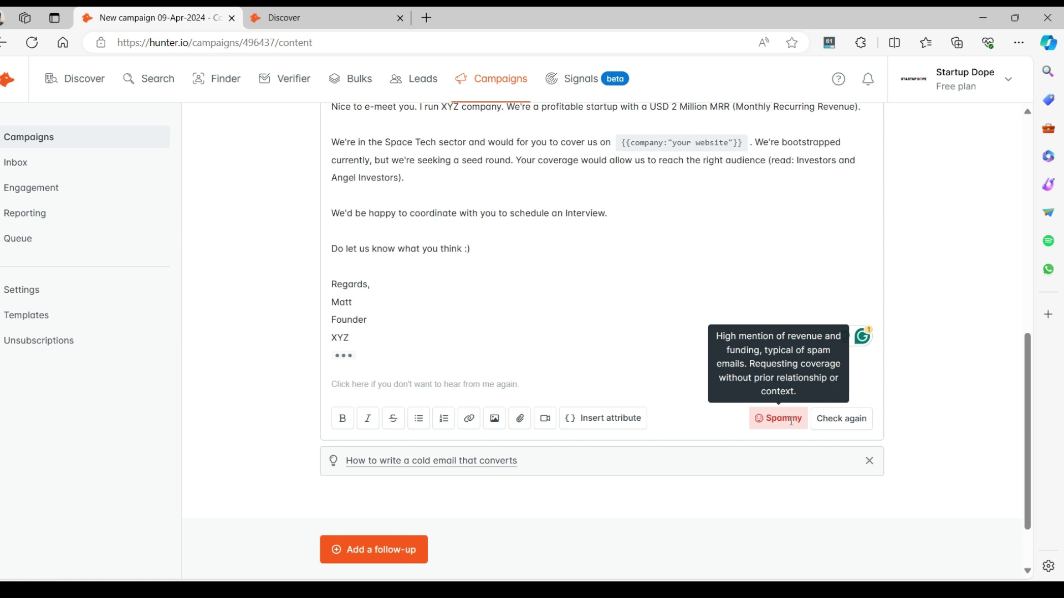
scroll(791, 421, up, 2)
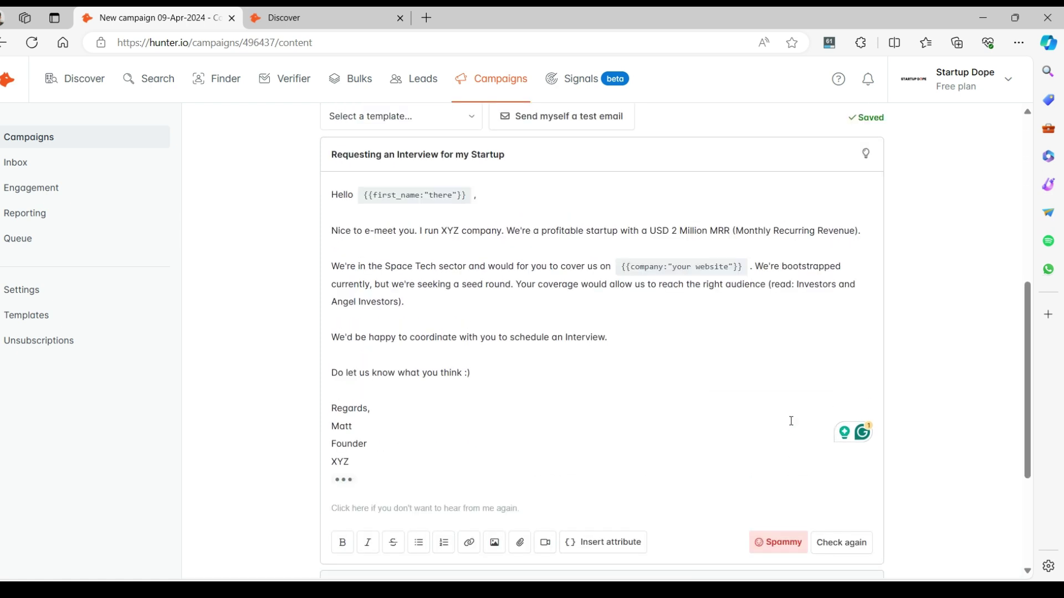
scroll(791, 421, up, 1)
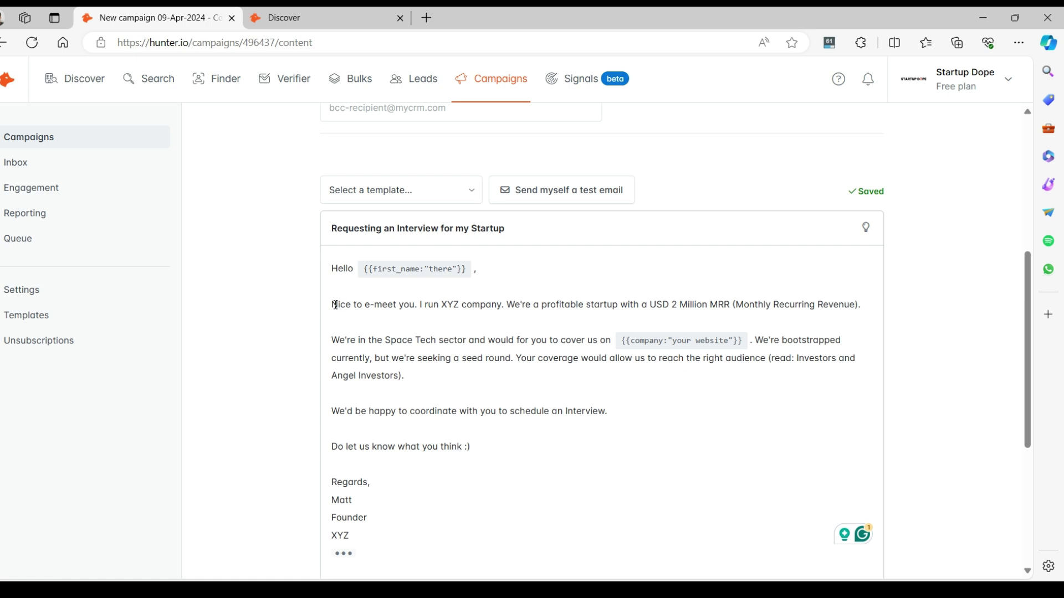
Replace the introduction's revenue claim with "We'd love to talk about it in detail.".
drag(334, 305, 653, 305)
click(633, 305)
shift+click(857, 305)
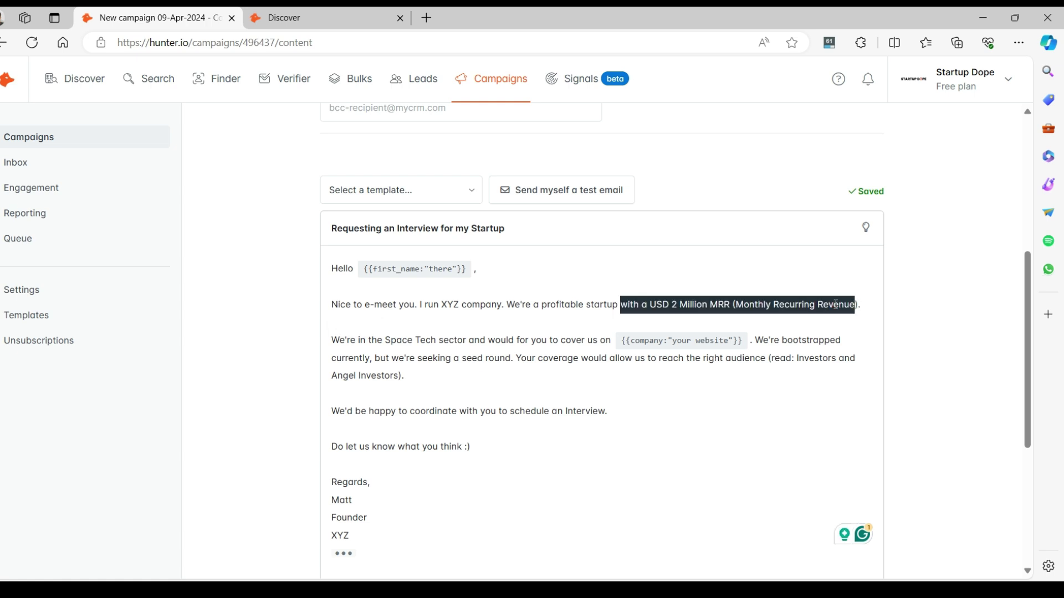
key(BackSpace)
key(Delete)
key(Delete)
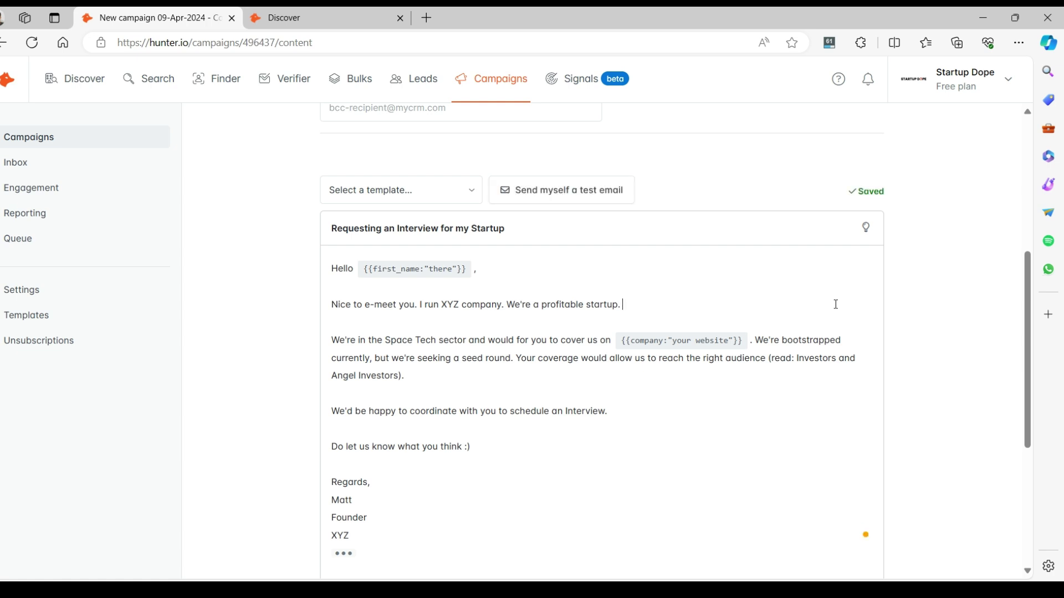
text(Do check with us for more details)
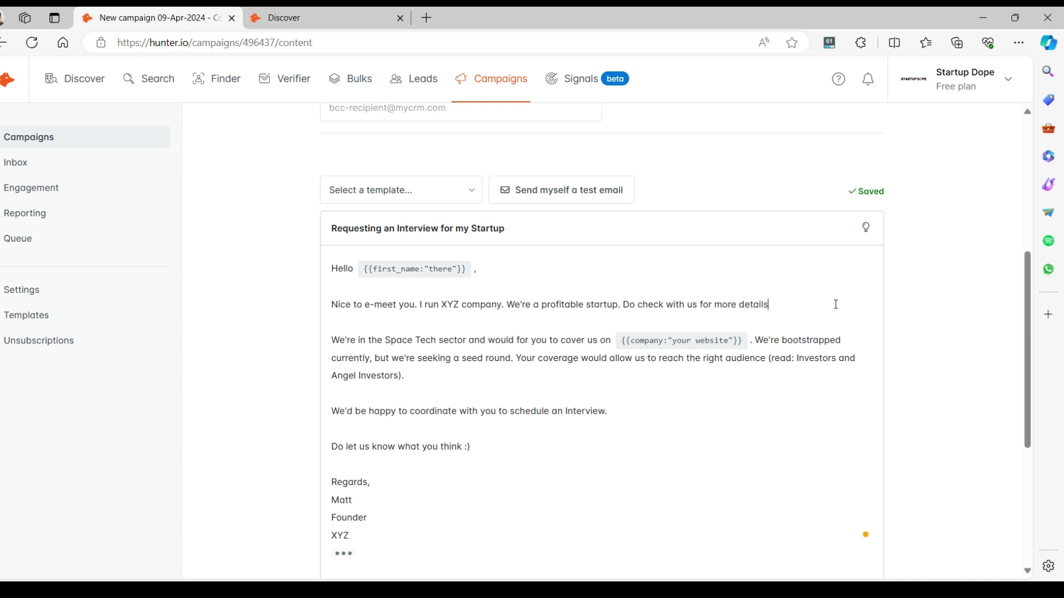
drag(836, 304, 623, 303)
text(We'd )
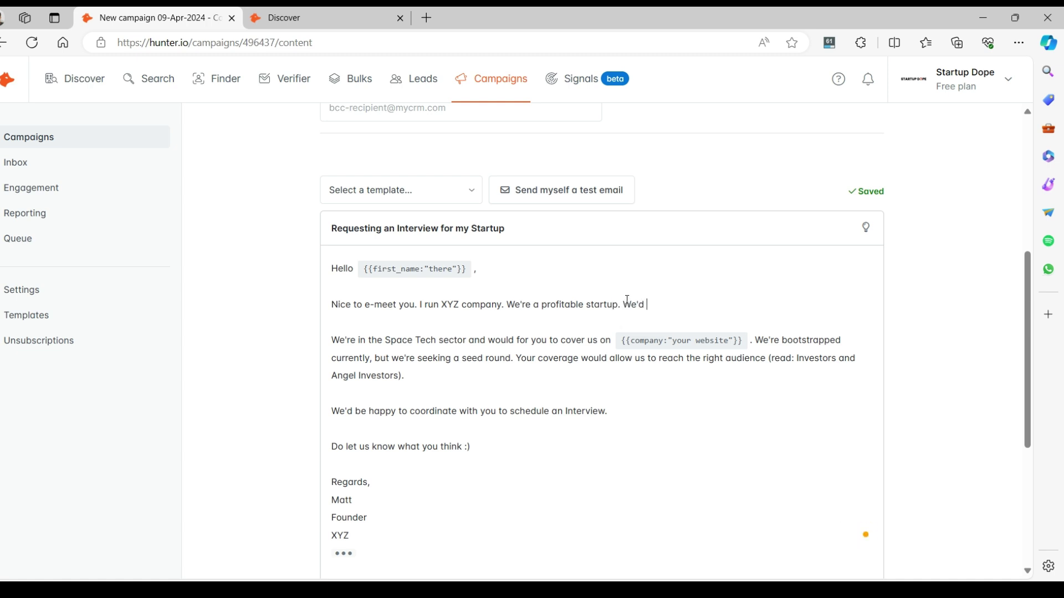
text(love to talk about it in detail.)
Dismiss the spam check explanation and delete the "Your coverage" sentence.
scroll(658, 372, down, 1)
mouse_move(778, 549)
scroll(778, 549, down, 1)
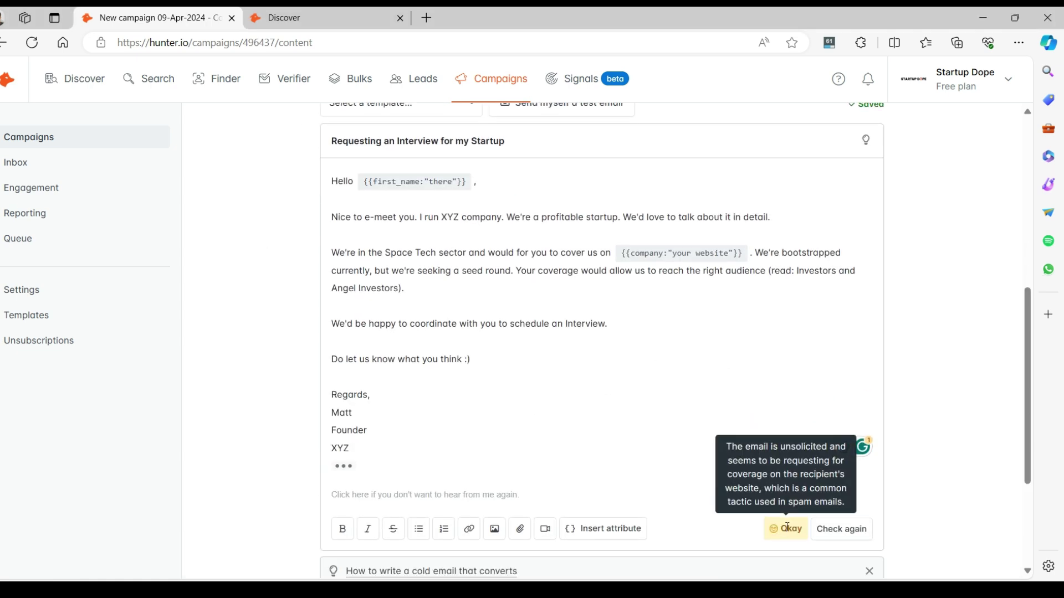
click(787, 528)
drag(515, 375, 767, 395)
key(BackSpace)
Reword the Space Tech phrase to "would to connect with you and talk about our product if you" and remove {{company}}.
drag(611, 355, 490, 353)
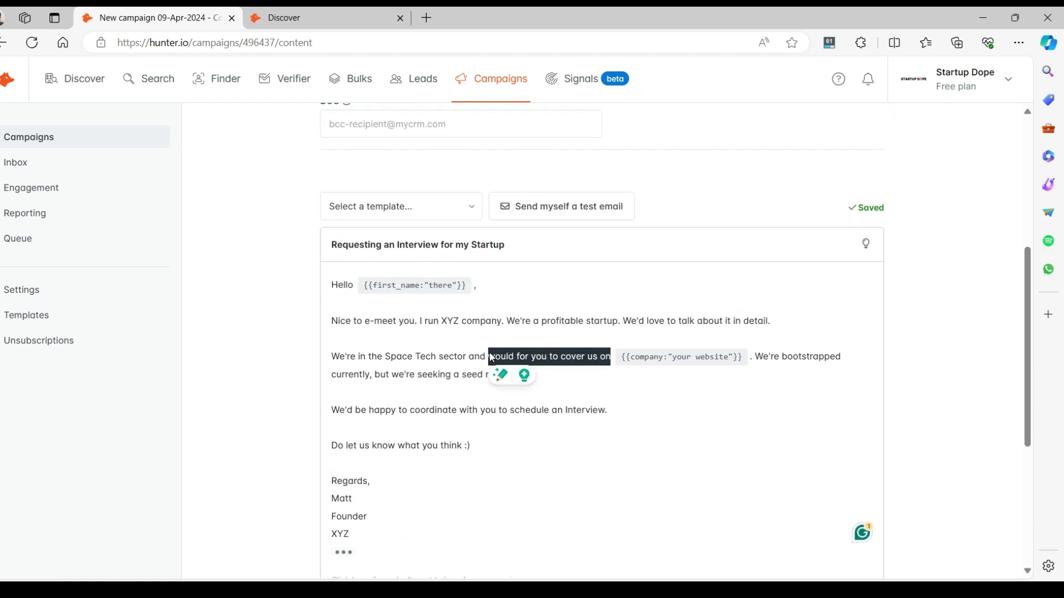
text(would to connect with you and talk about our product)
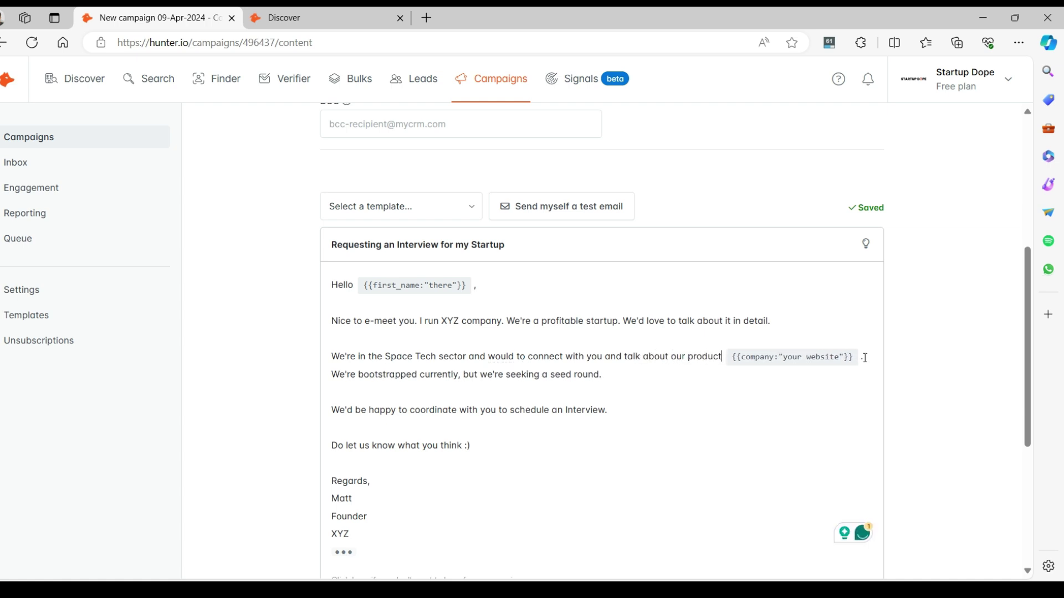
click(725, 355)
text(andi)
key(BackSpace)
text(if you)
click(466, 375)
key(BackSpace)
key(BackSpace)
key(BackSpace)
key(BackSpace)
key(BackSpace)
key(BackSpace)
key(BackSpace)
key(BackSpace)
key(BackSpace)
key(BackSpace)
key(BackSpace)
key(BackSpace)
key(BackSpace)
key(BackSpace)
key(BackSpace)
key(BackSpace)
key(BackSpace)
key(BackSpace)
key(BackSpace)
key(BackSpace)
key(BackSpace)
key(BackSpace)
key(BackSpace)
key(BackSpace)
key(BackSpace)
key(BackSpace)
click(553, 368)
Re-run the spam check and reveal the trimmed content below the signature.
scroll(488, 467, down, 2)
click(858, 468)
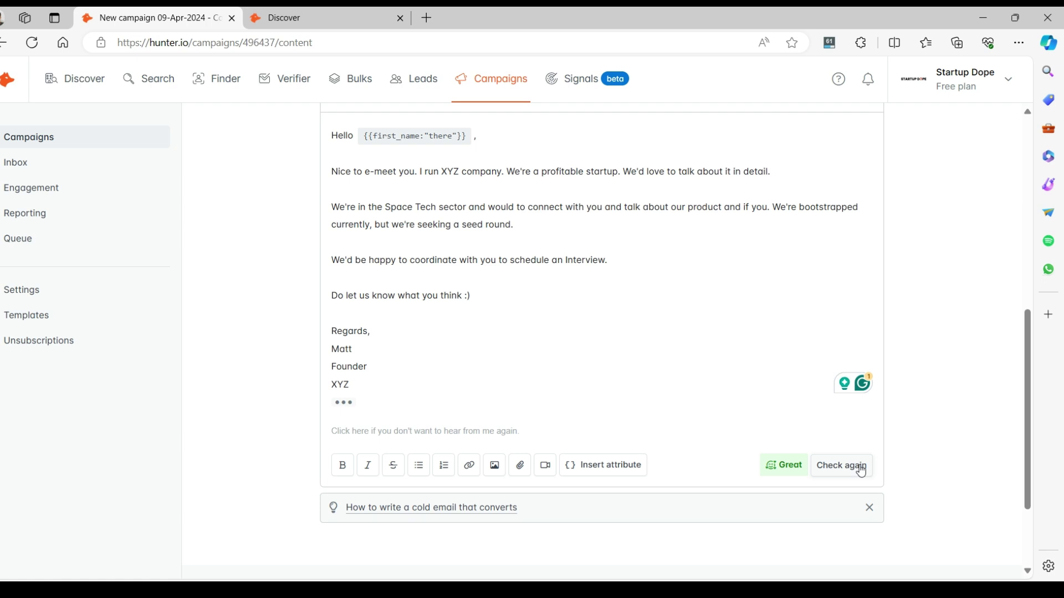
scroll(657, 335, down, 1)
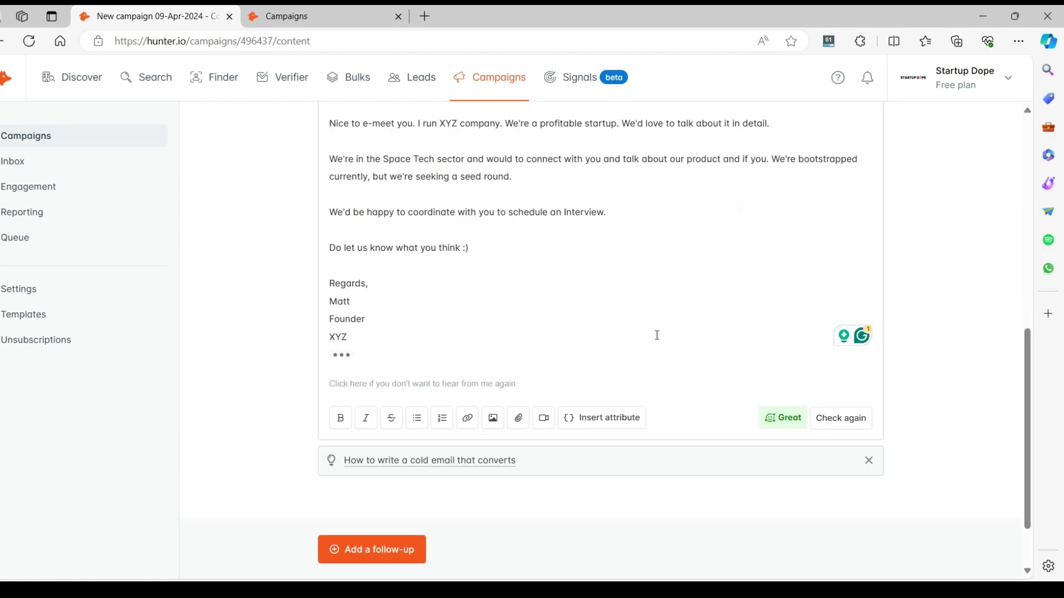
click(352, 358)
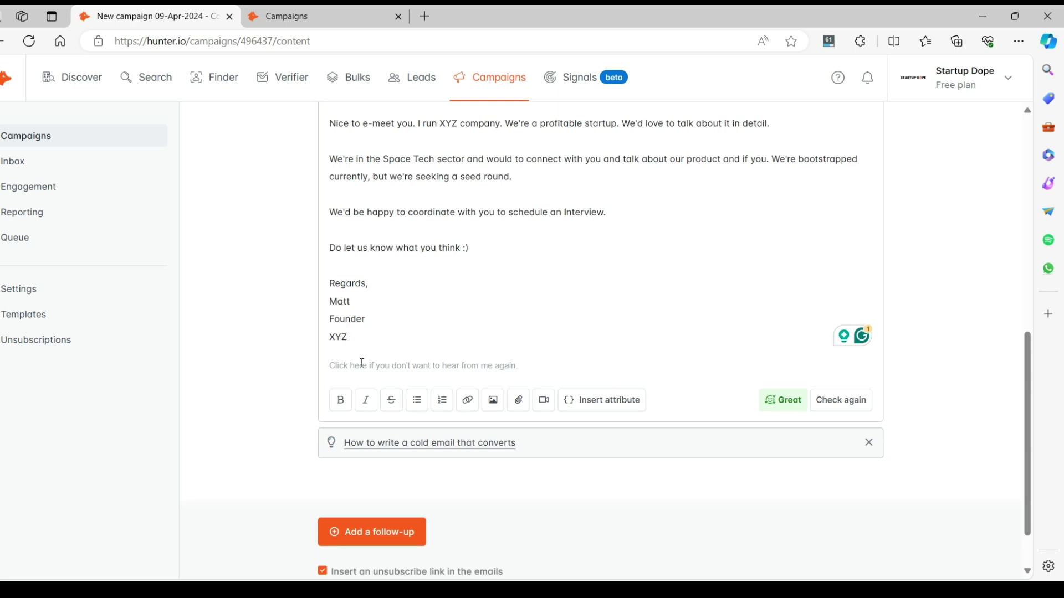
click(365, 340)
scroll(576, 366, down, 1)
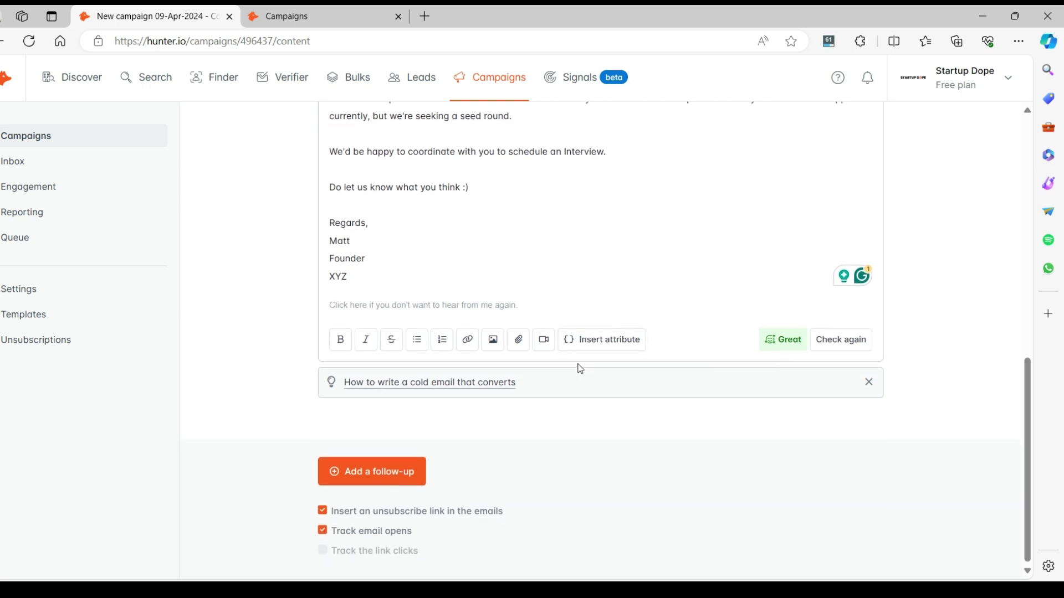
scroll(608, 422, up, 3)
scroll(681, 423, down, 4)
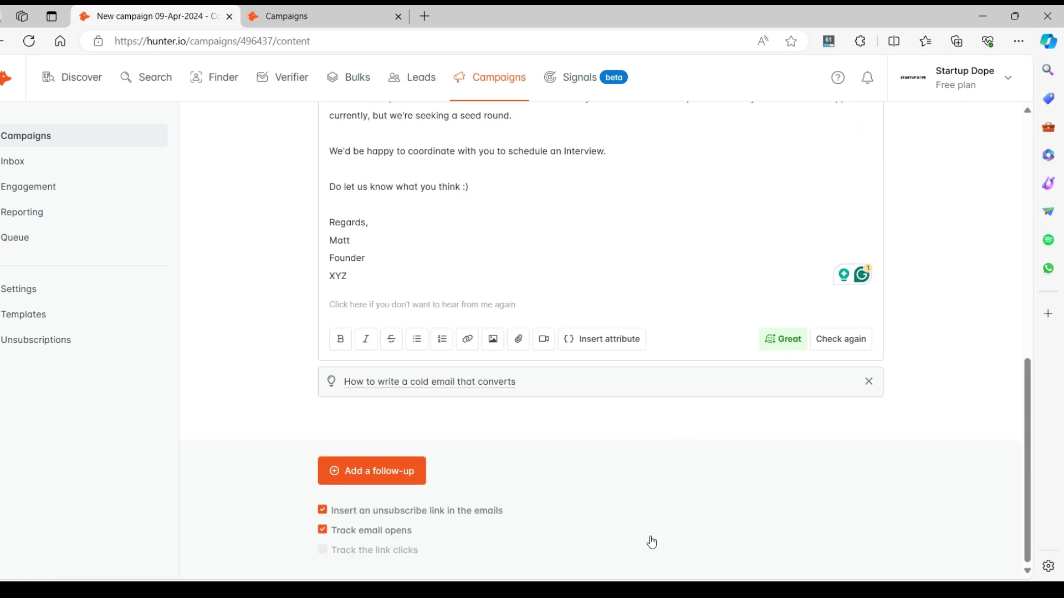
scroll(592, 420, up, 3)
scroll(487, 430, down, 3)
Add a follow-up email step and review its delay and template options.
click(350, 474)
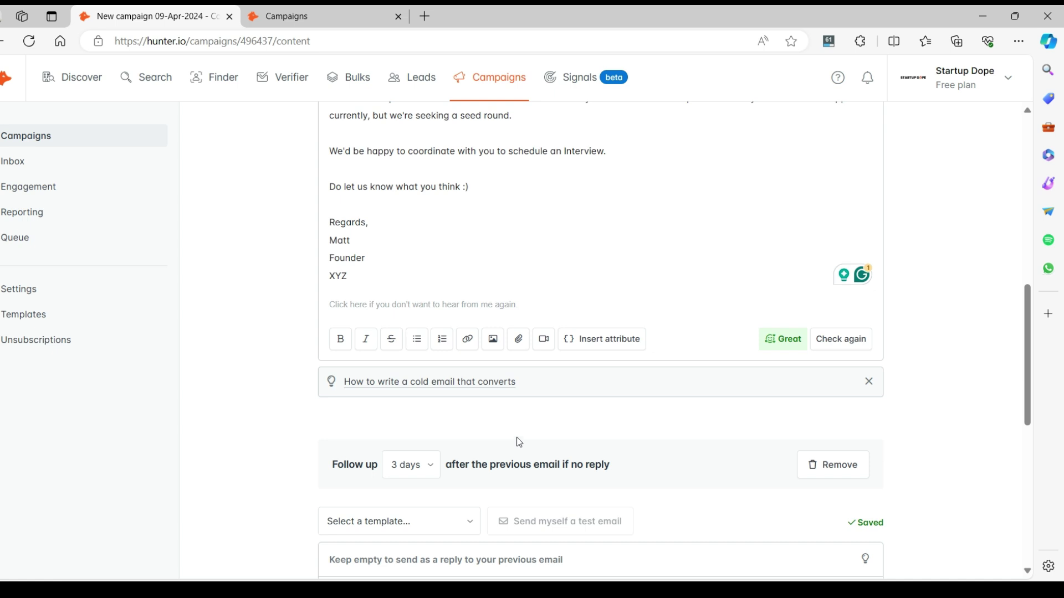
scroll(520, 446, down, 3)
scroll(441, 296, down, 3)
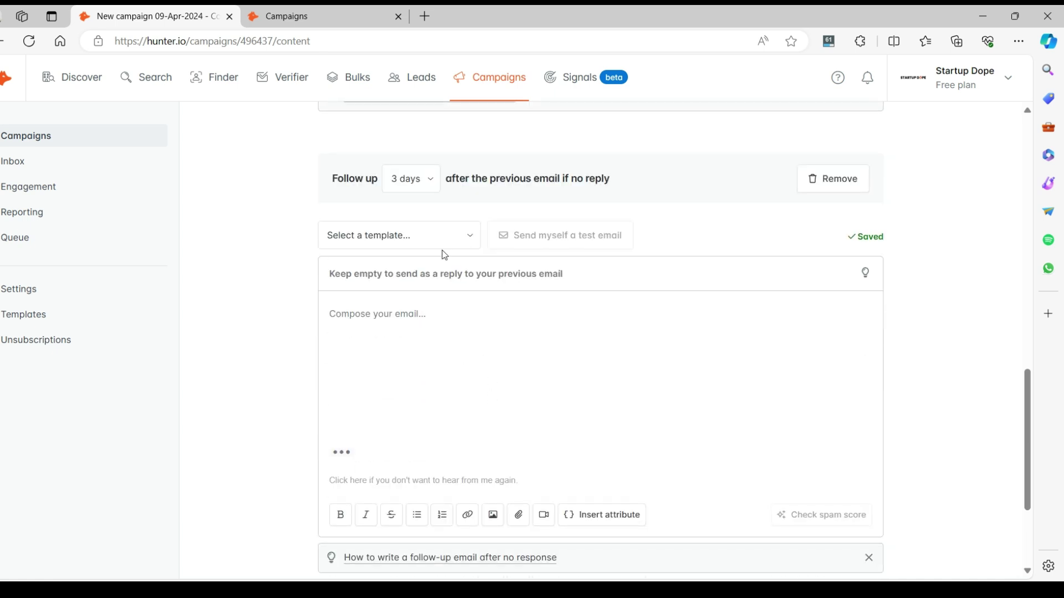
click(396, 183)
click(305, 221)
click(468, 246)
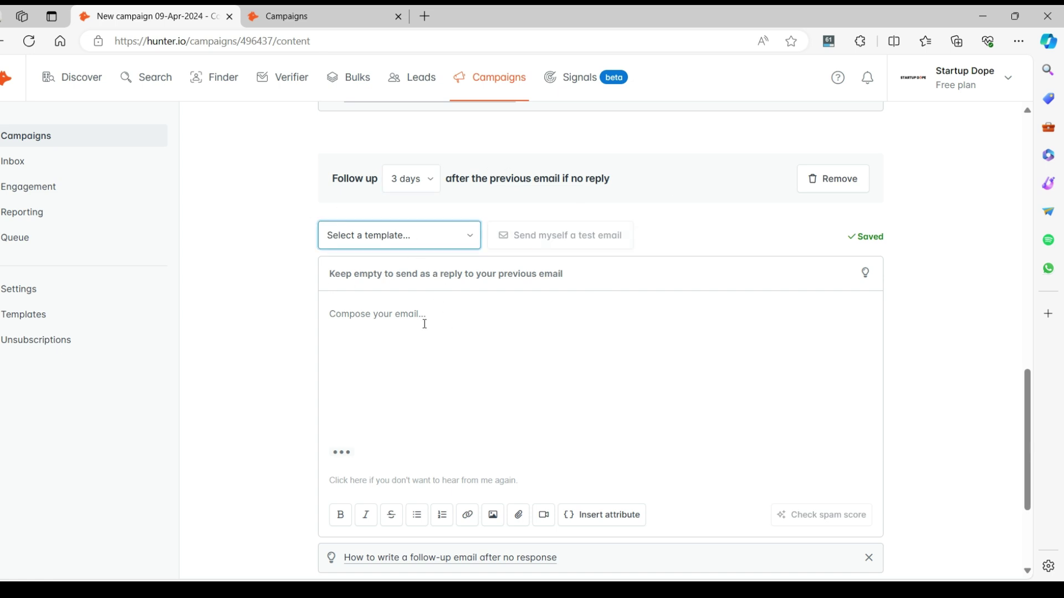
Open the follow-up with "Hey" plus the first_name attribute using fallback "again".
click(406, 338)
text(Hey)
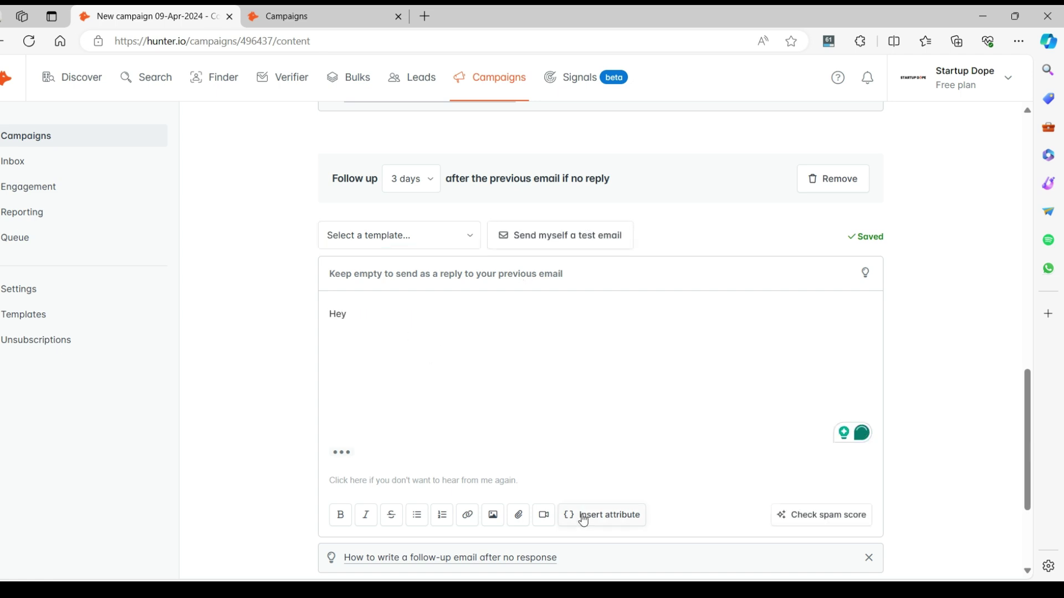
click(582, 518)
click(391, 284)
text(there)
click(665, 357)
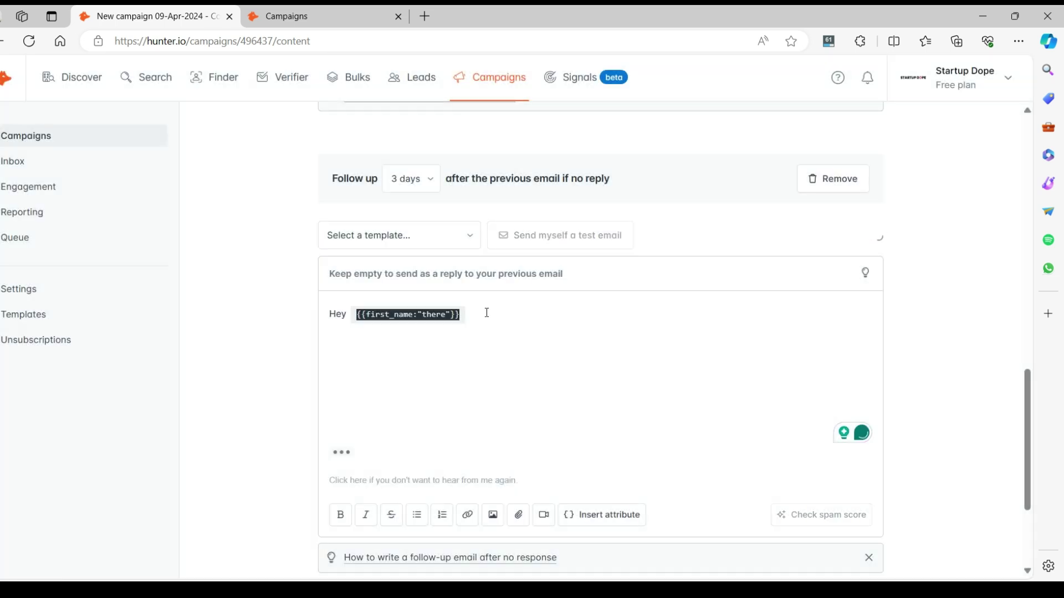
key(BackSpace)
click(602, 515)
click(432, 280)
text(again)
click(661, 358)
text(,)
Write "Just a friendly reminder about the last email I sent you. Would be great if you could reply.".
key(Return)
key(Return)
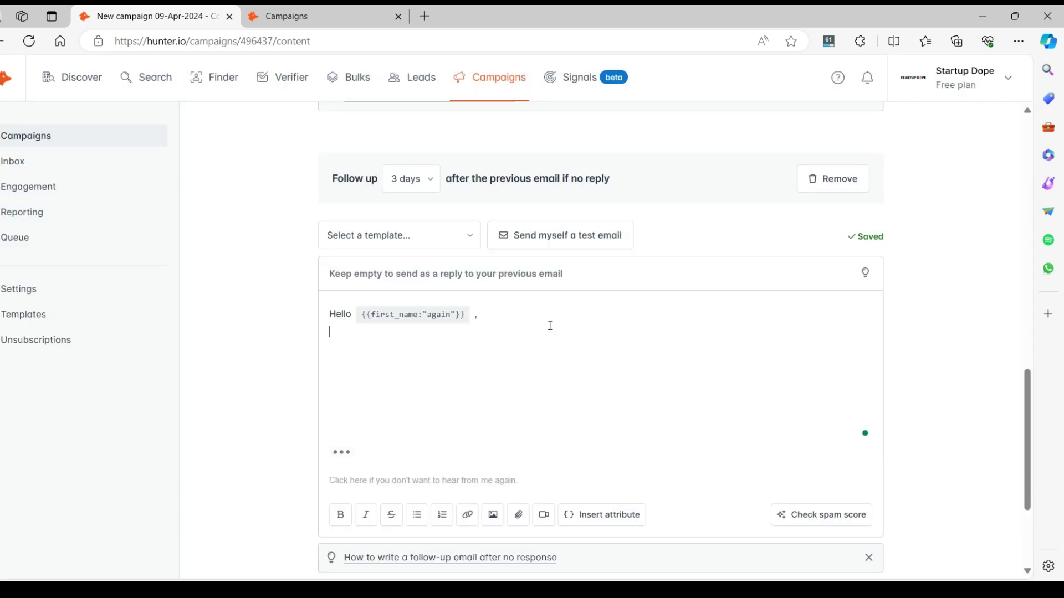
text(havent)
key(BackSpace)
key(BackSpace)
key(BackSpace)
key(BackSpace)
key(BackSpace)
key(BackSpace)
text(Just a friendly reminder taht)
key(BackSpace)
key(BackSpace)
key(BackSpace)
key(BackSpace)
text(about the last)
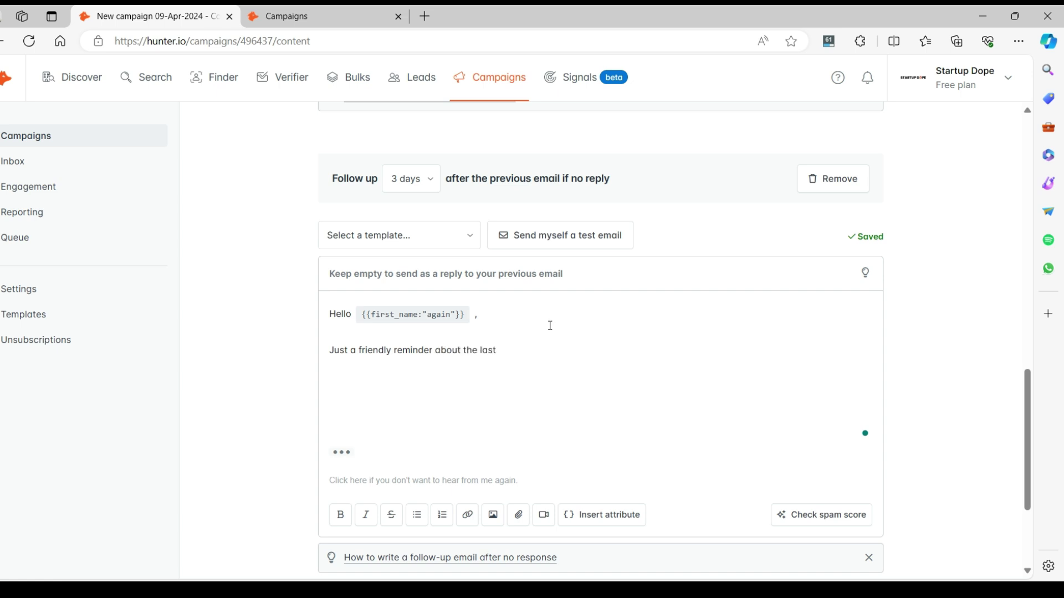
text( email I sent you.)
click(567, 396)
click(530, 350)
text(had)
triple_click(538, 350)
double_click(538, 349)
key(BackSpace)
text(Would be great if you could reply.)
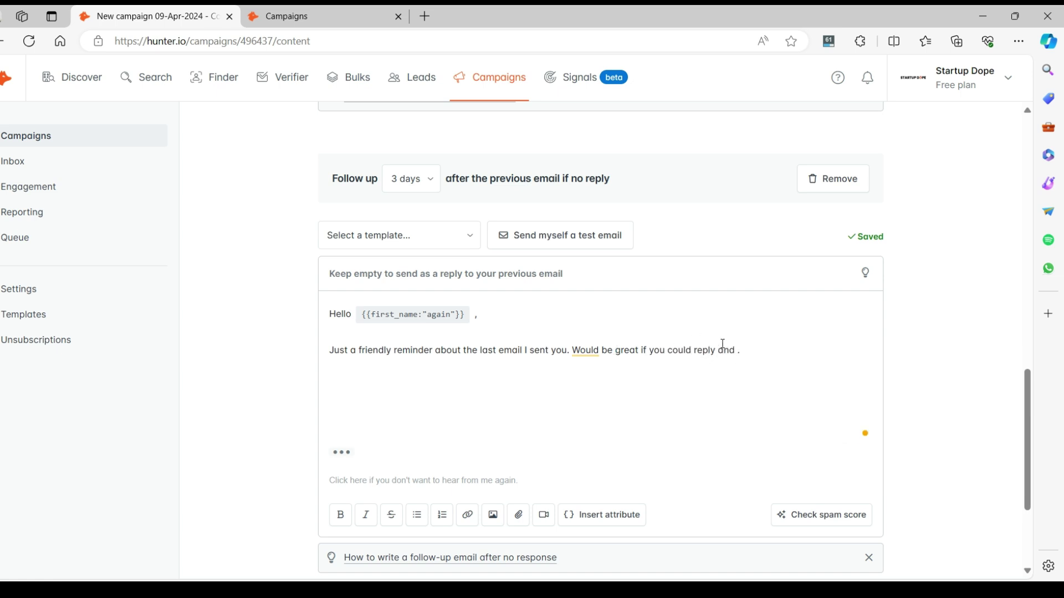
Check the follow-up's spam score and sign off with "Regards,", the sender's name, "Founder" and "XYZ".
click(800, 514)
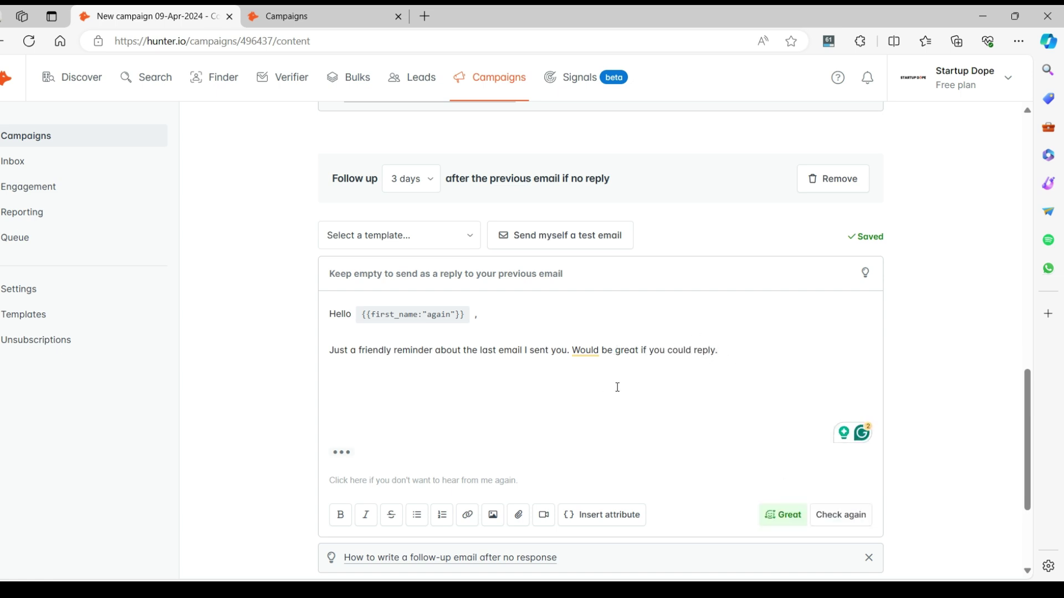
click(748, 352)
key(Return)
key(Return)
text(Regards,)
key(Return)
text(Matt)
key(Return)
text(Founder)
key(Return)
text(XYZ)
Add a second follow-up step with a 10-day delay.
scroll(782, 462, down, 3)
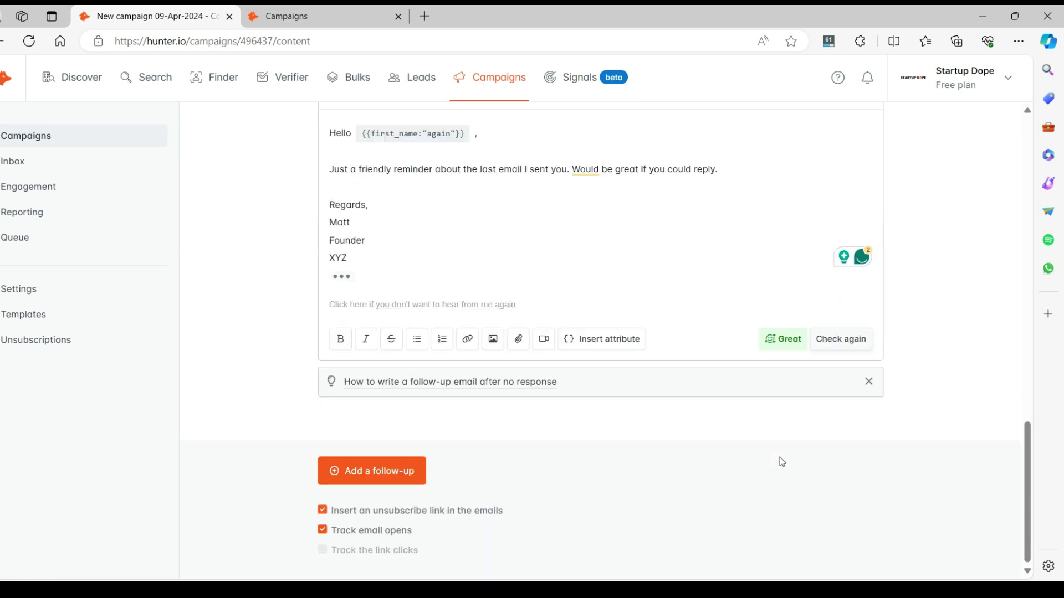
click(359, 472)
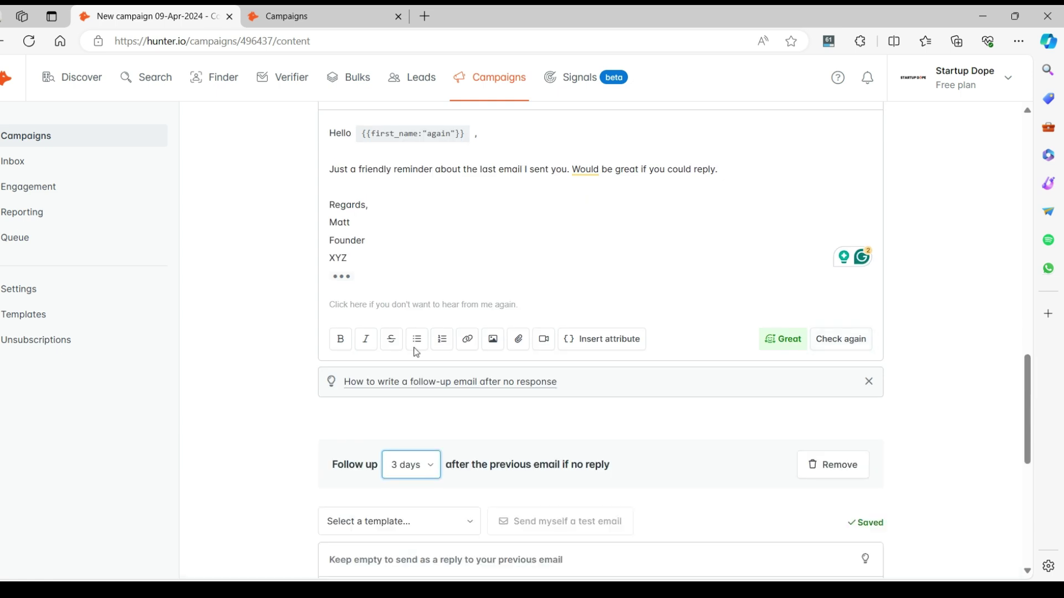
click(418, 331)
scroll(588, 505, down, 6)
Remove the empty 10-day second follow-up, keeping only the friendly-reminder follow-up.
scroll(587, 500, up, 3)
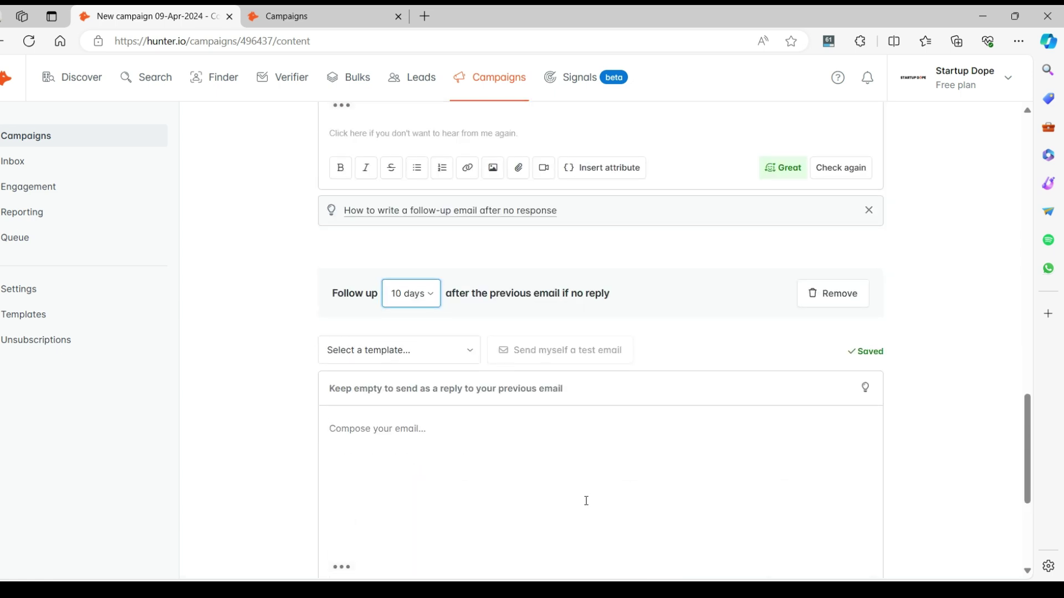
scroll(845, 433, down, 5)
scroll(845, 436, up, 5)
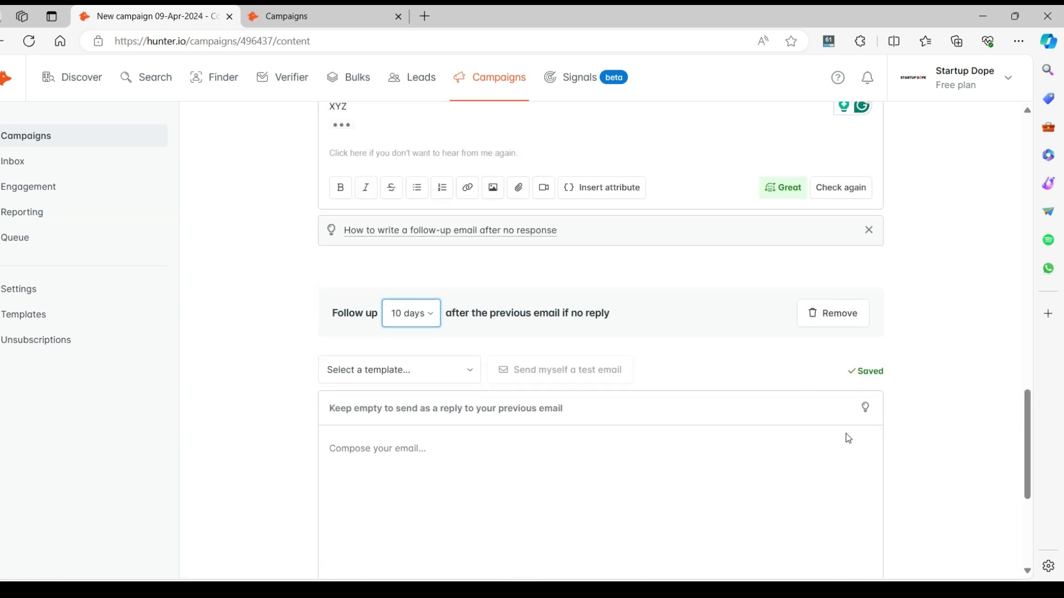
click(845, 324)
scroll(471, 461, down, 1)
scroll(470, 461, up, 20)
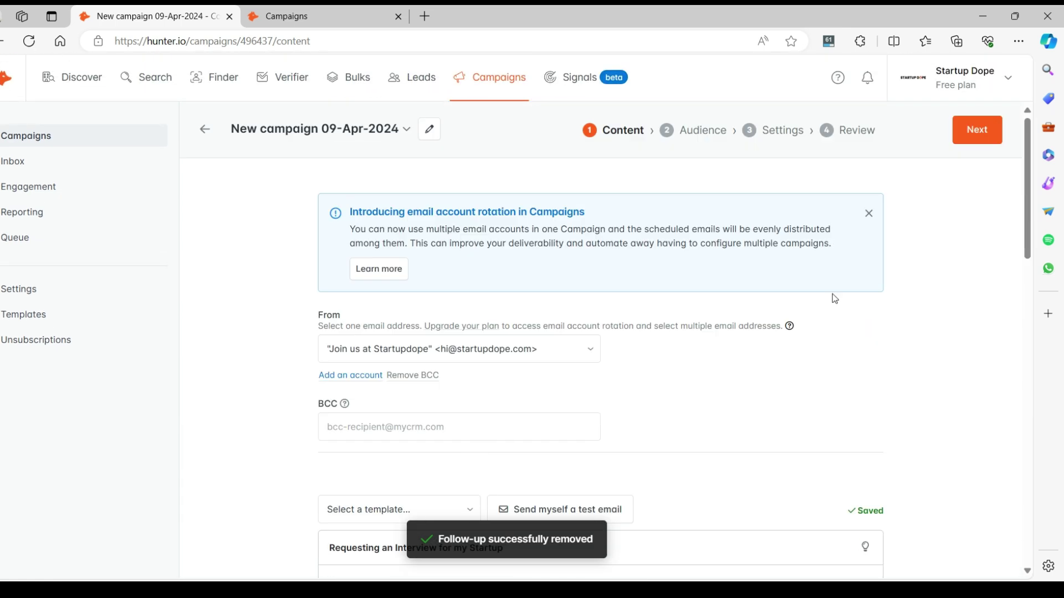
Add the 4 never-contacted Mashable leads from saved leads as campaign recipients.
click(974, 145)
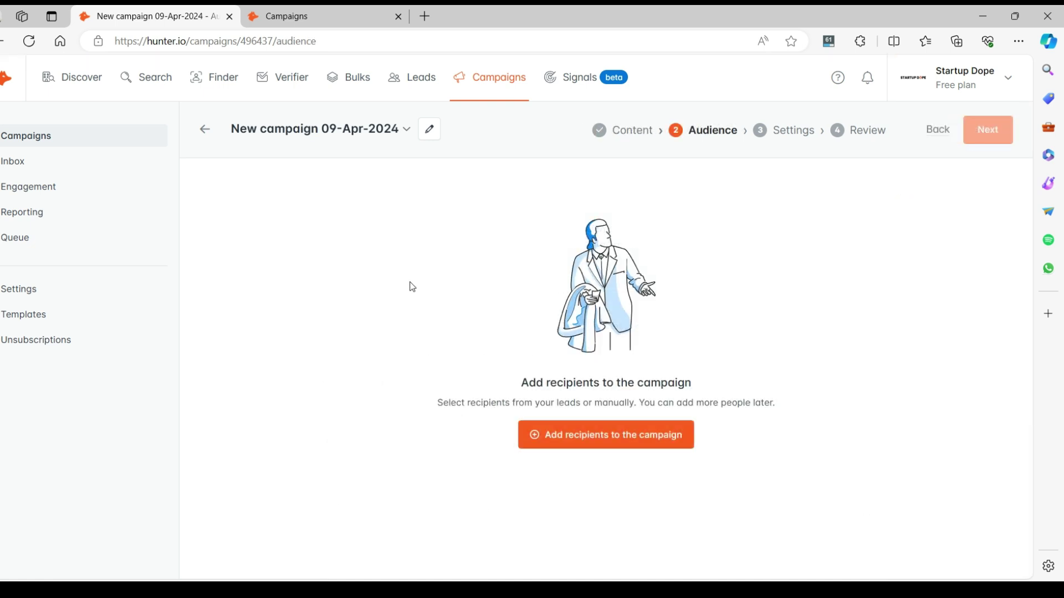
click(586, 448)
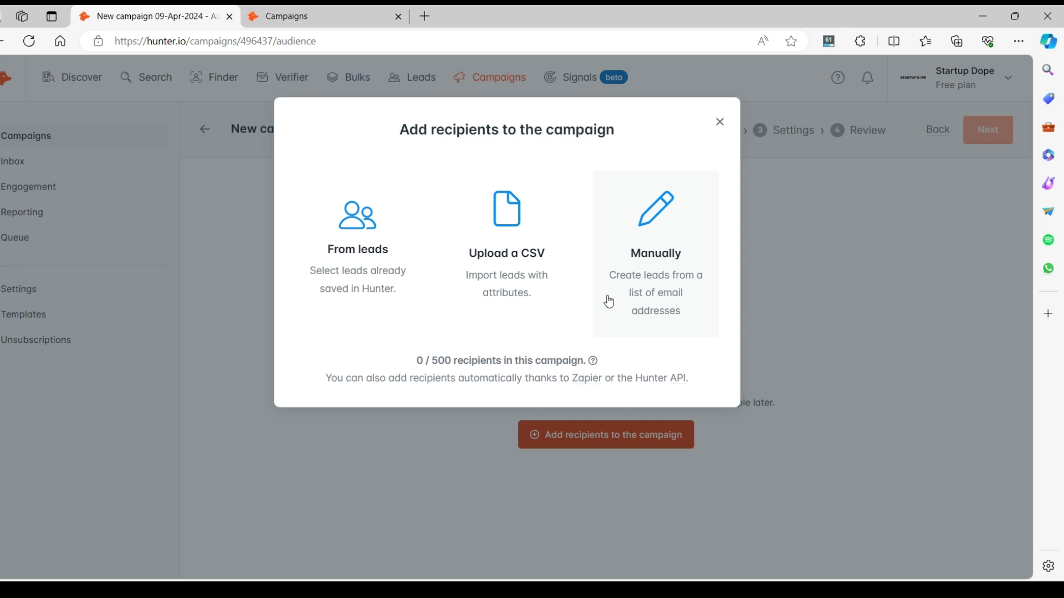
click(327, 245)
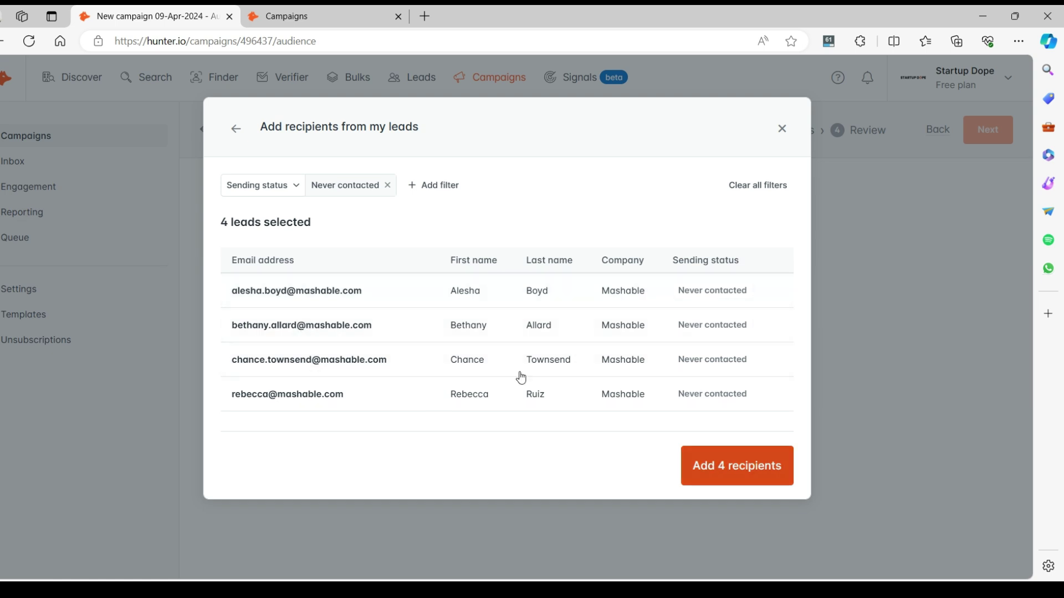
click(283, 185)
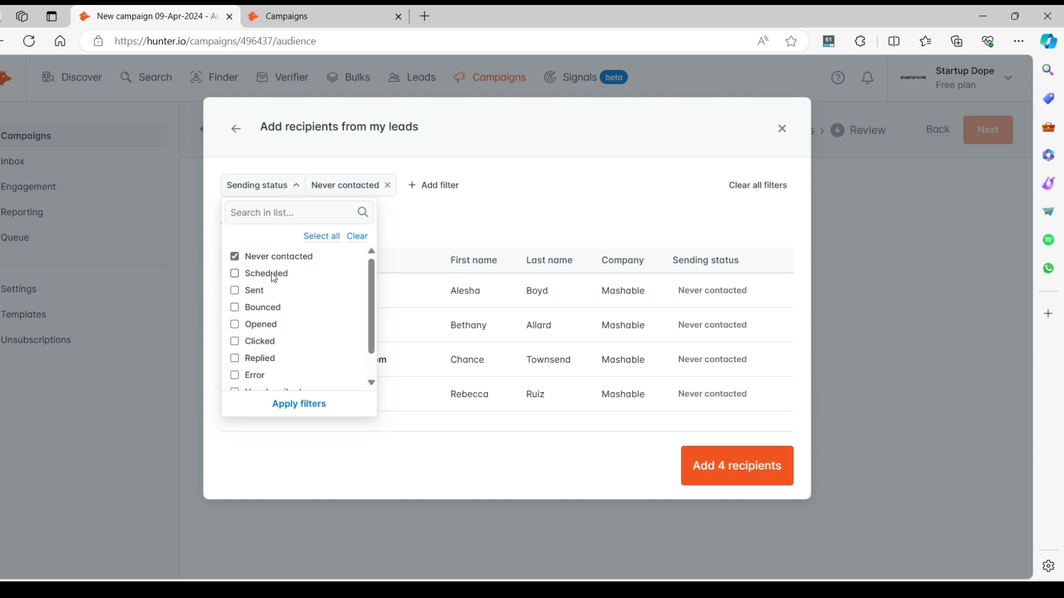
scroll(270, 357, down, 1)
scroll(271, 357, up, 1)
click(298, 185)
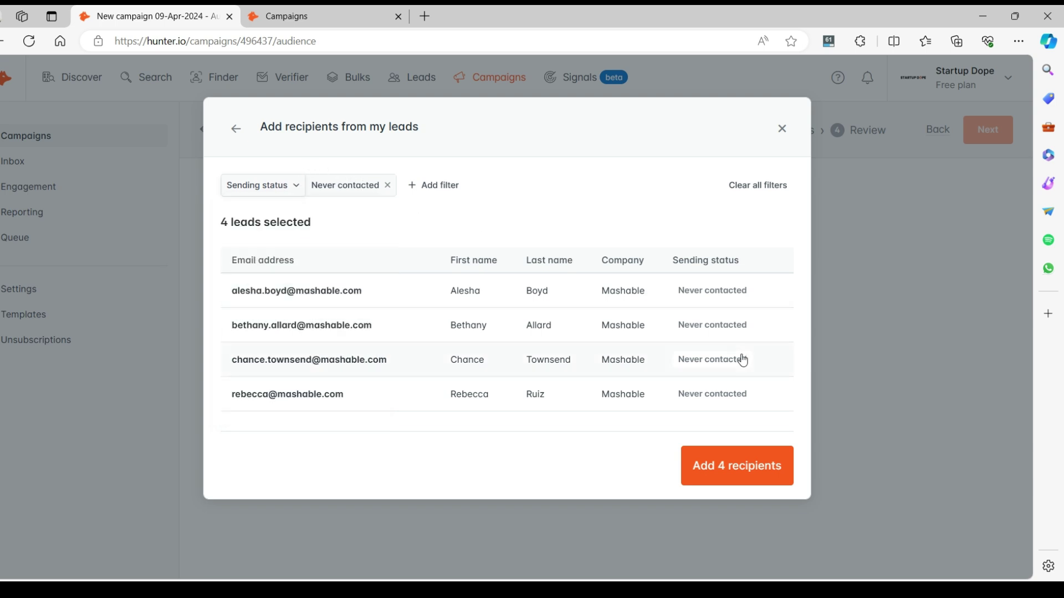
click(739, 465)
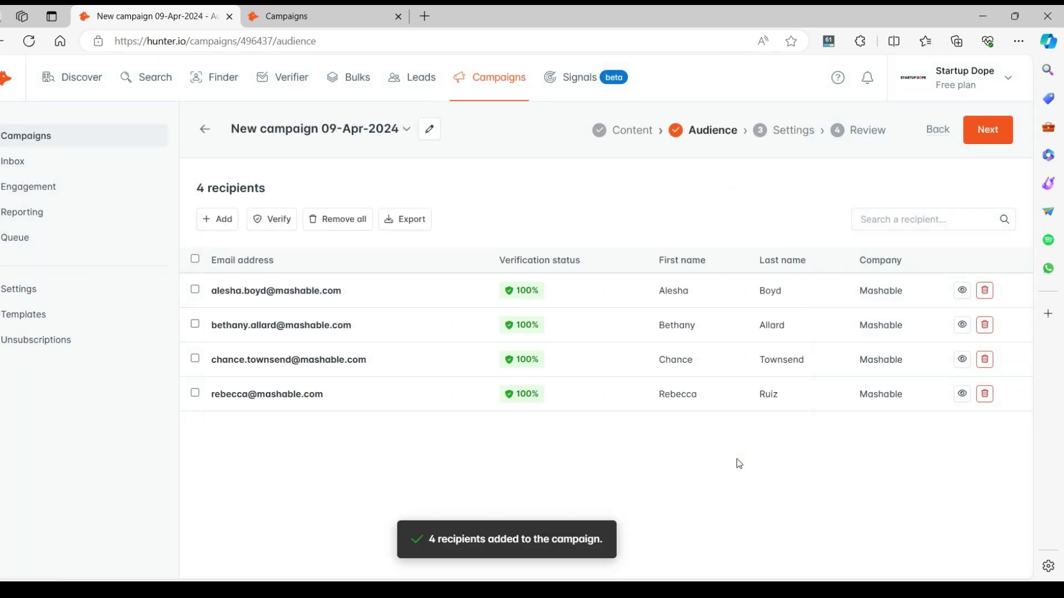
mouse_move(504, 302)
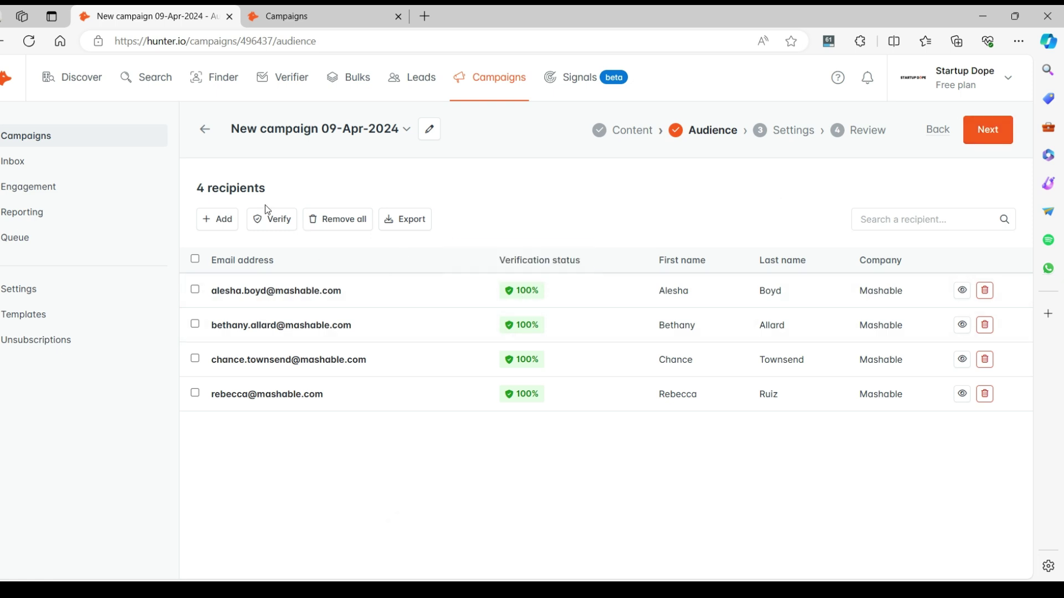
click(991, 140)
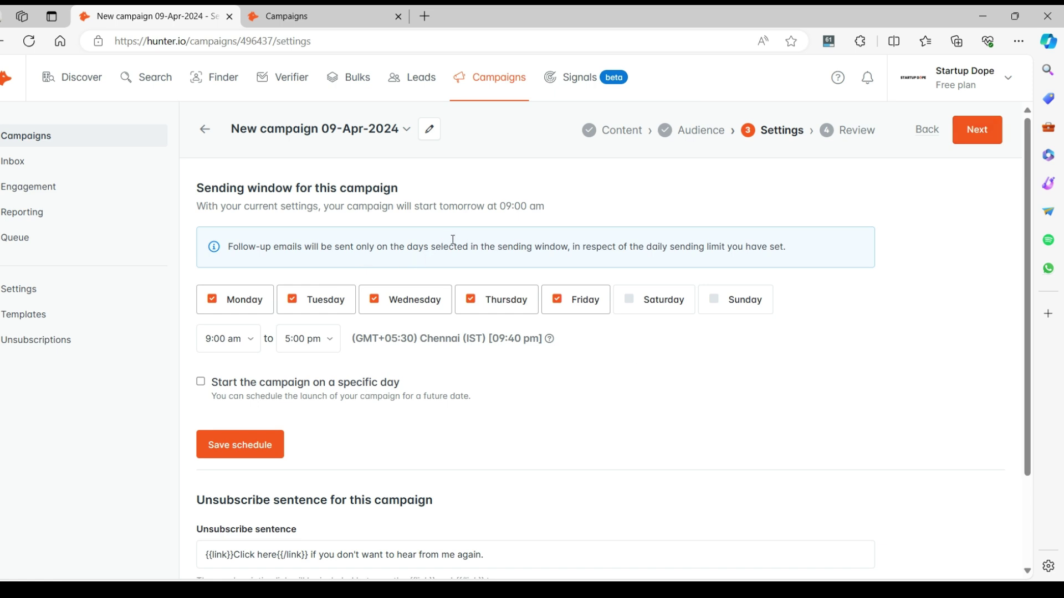
Set weekday sending to 9:00 am–7:00 pm, starting April 24, 2024, and save the schedule.
scroll(460, 242, down, 3)
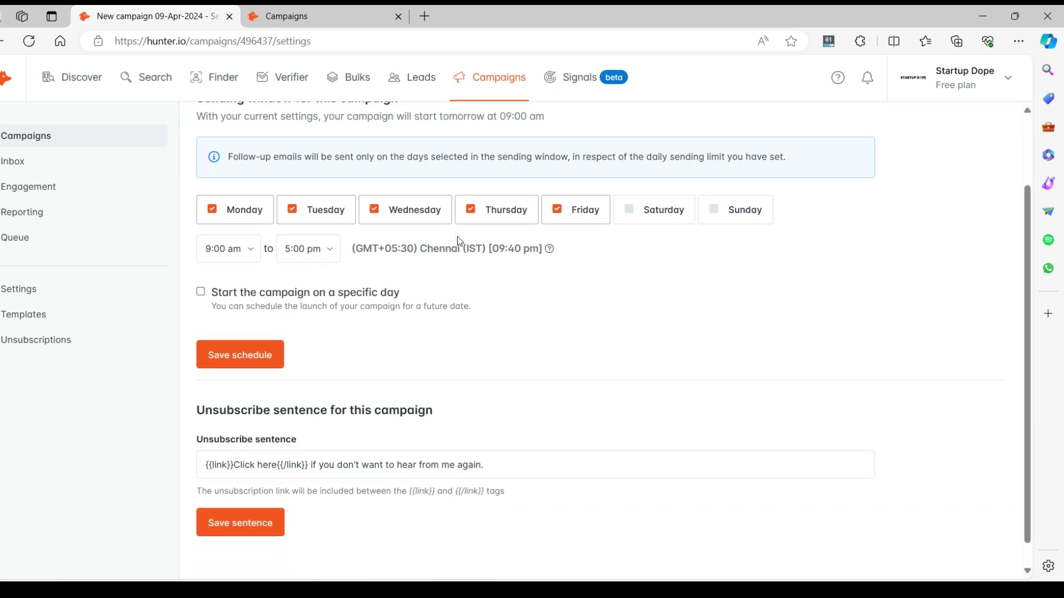
scroll(427, 321, up, 3)
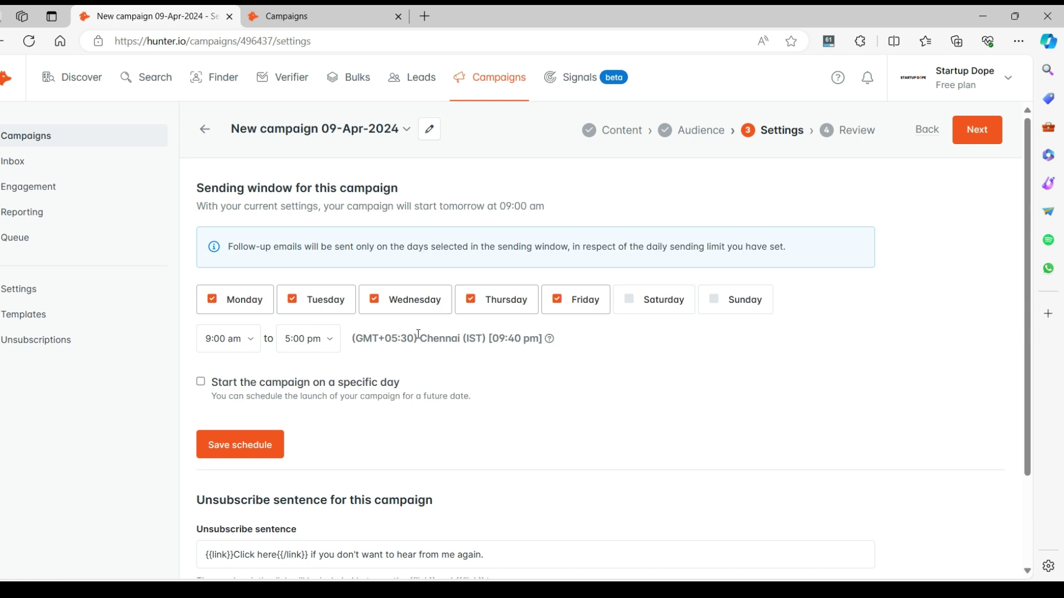
scroll(419, 339, down, 2)
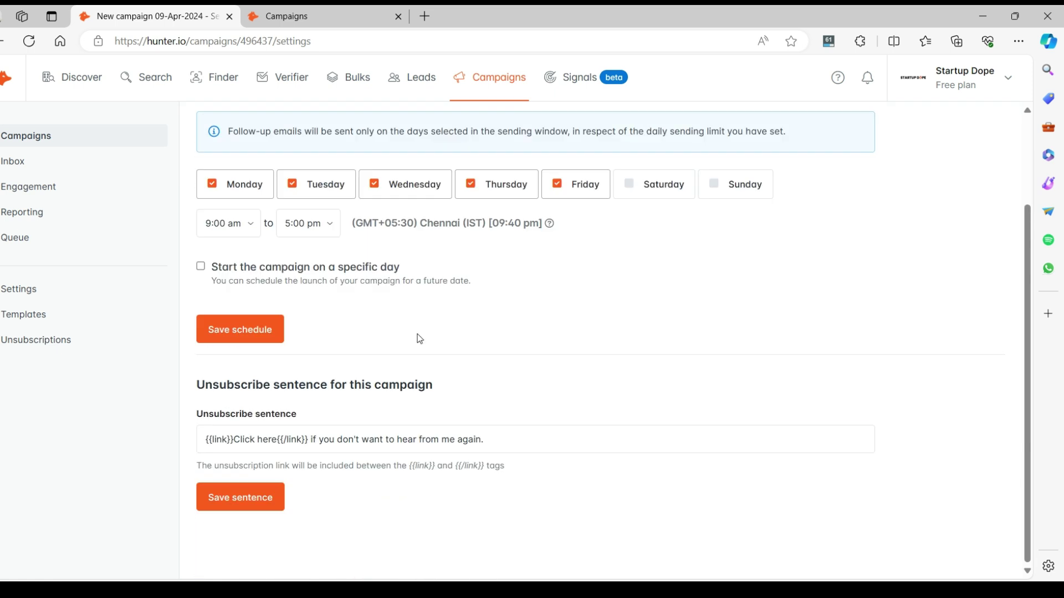
scroll(420, 339, up, 1)
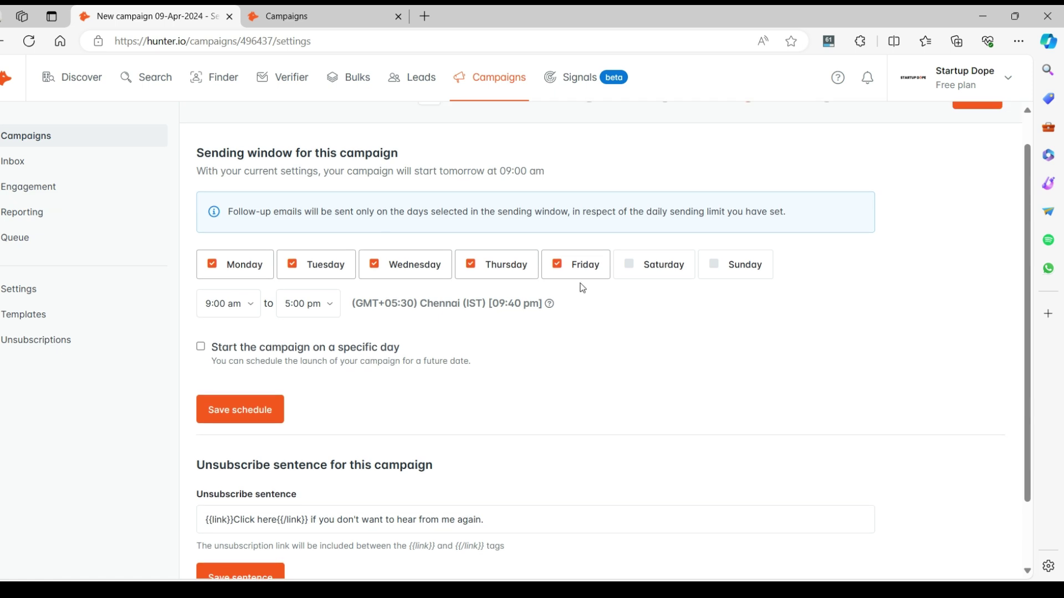
click(306, 304)
key(Down)
key(Down)
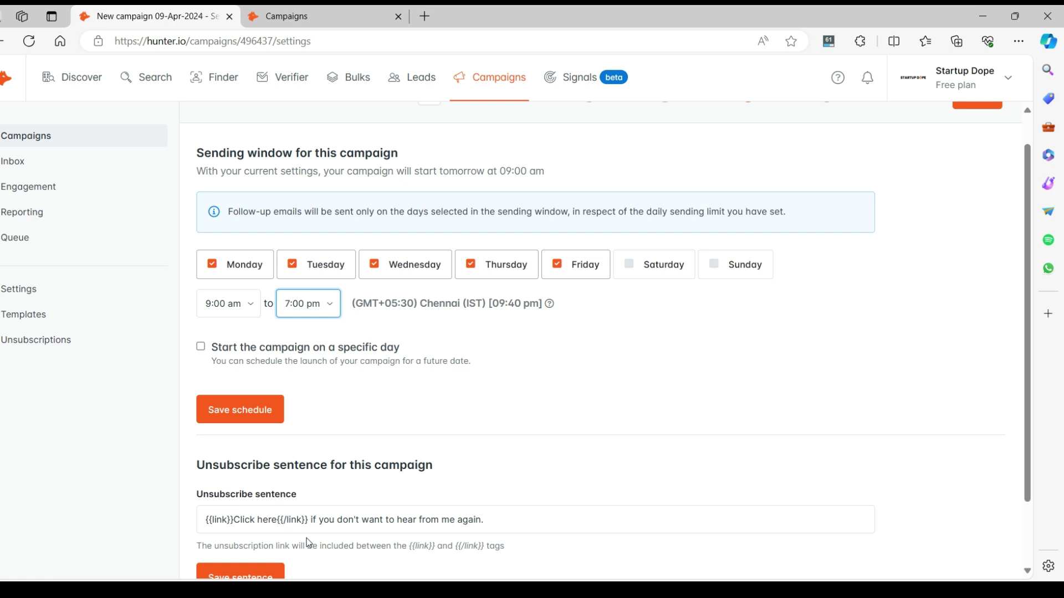
click(315, 351)
click(281, 408)
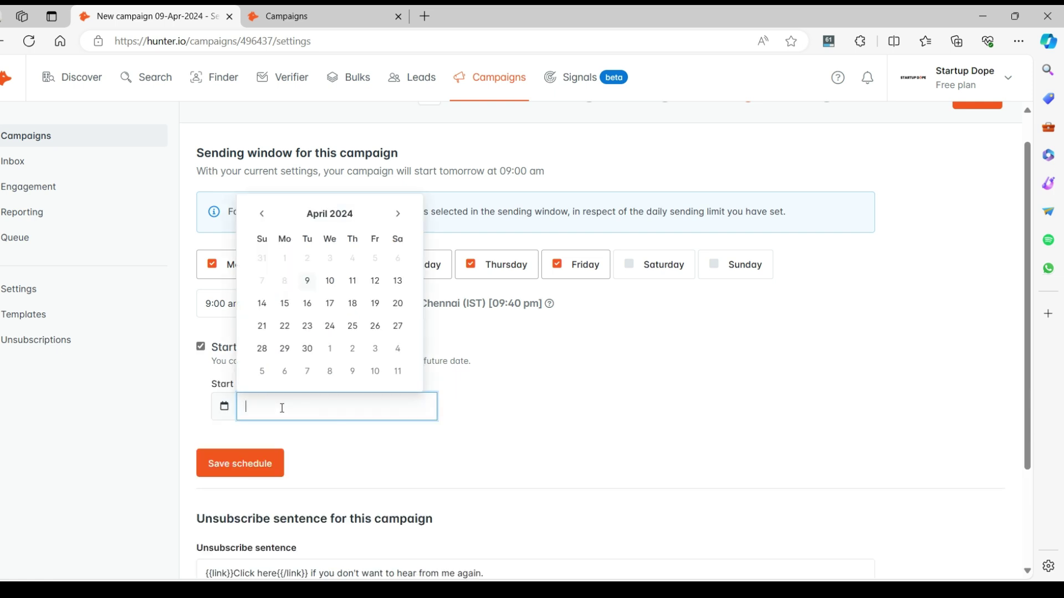
click(330, 326)
click(242, 462)
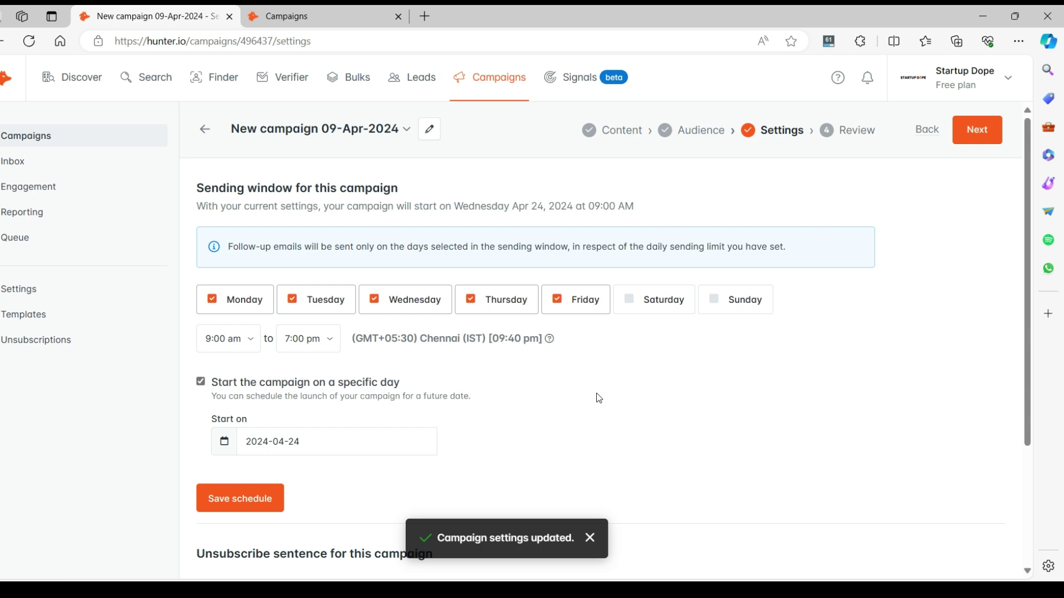
Save the unsubscribe sentence.
scroll(599, 399, down, 3)
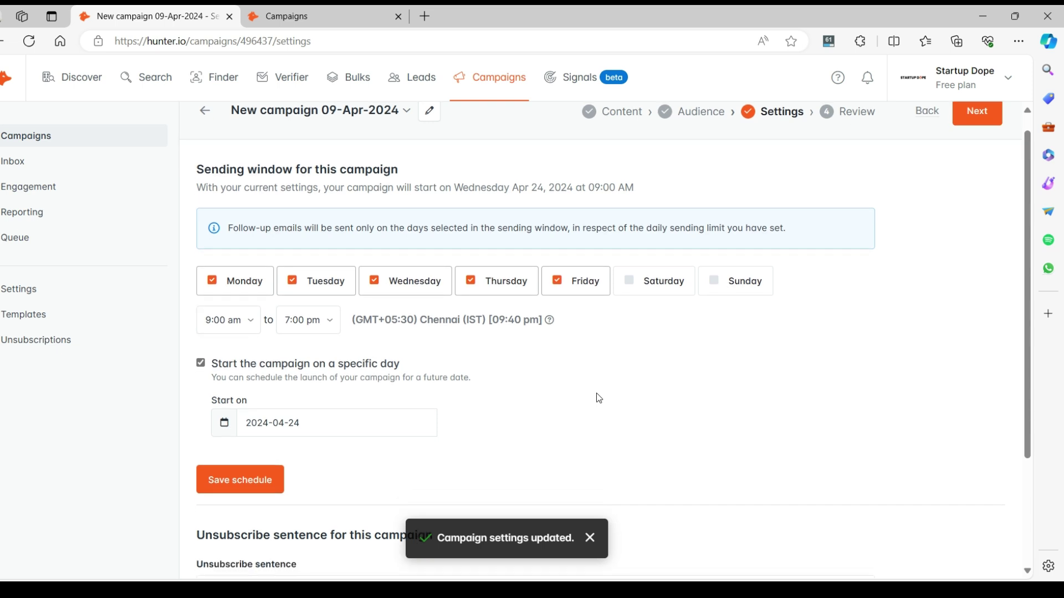
scroll(599, 399, down, 3)
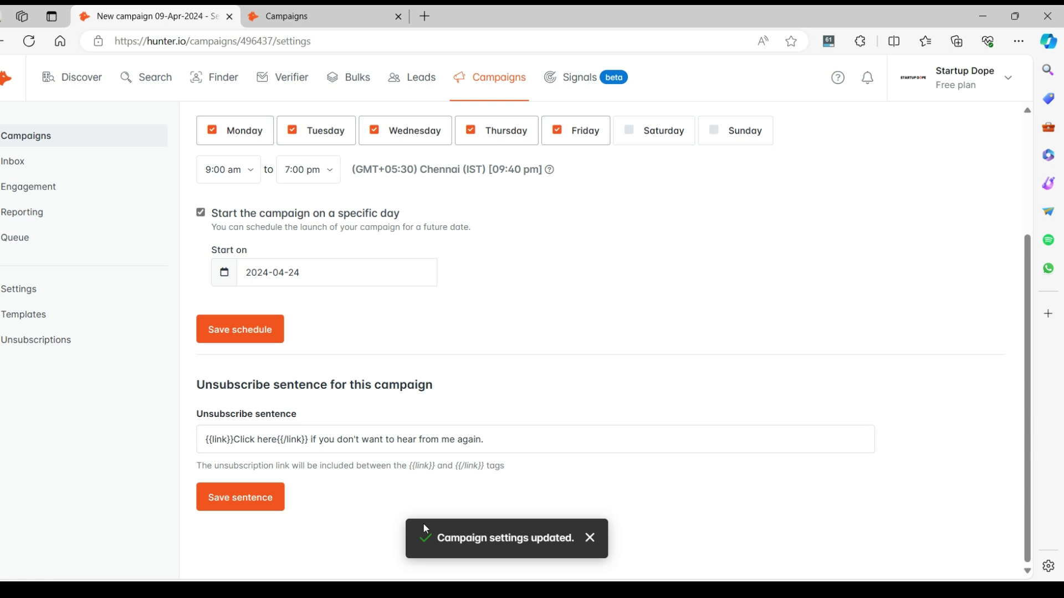
click(247, 507)
scroll(801, 199, up, 5)
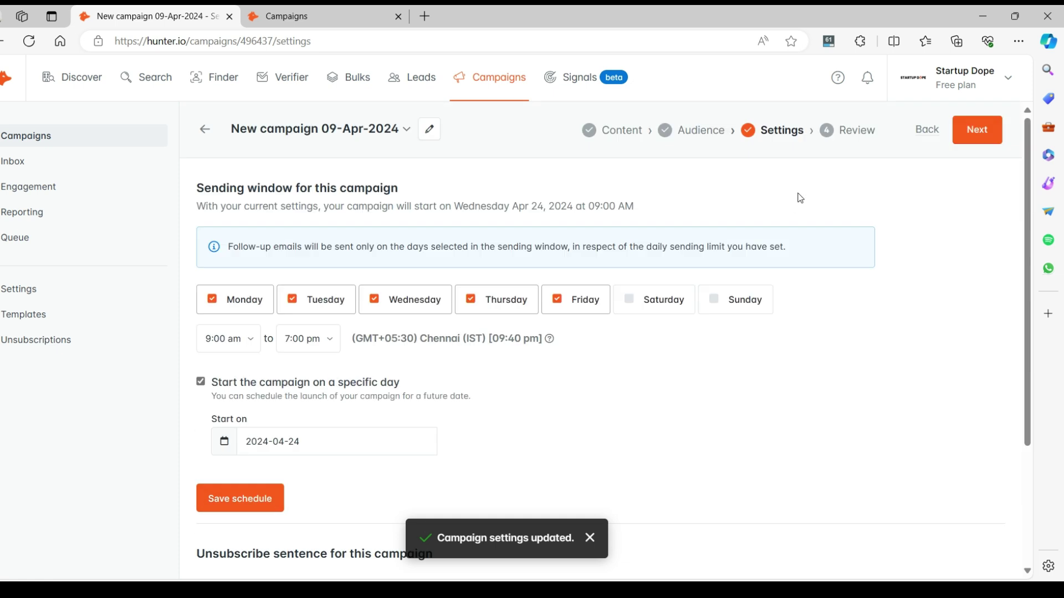
Advance to Review and preview one Mashable recipient's first email.
click(987, 139)
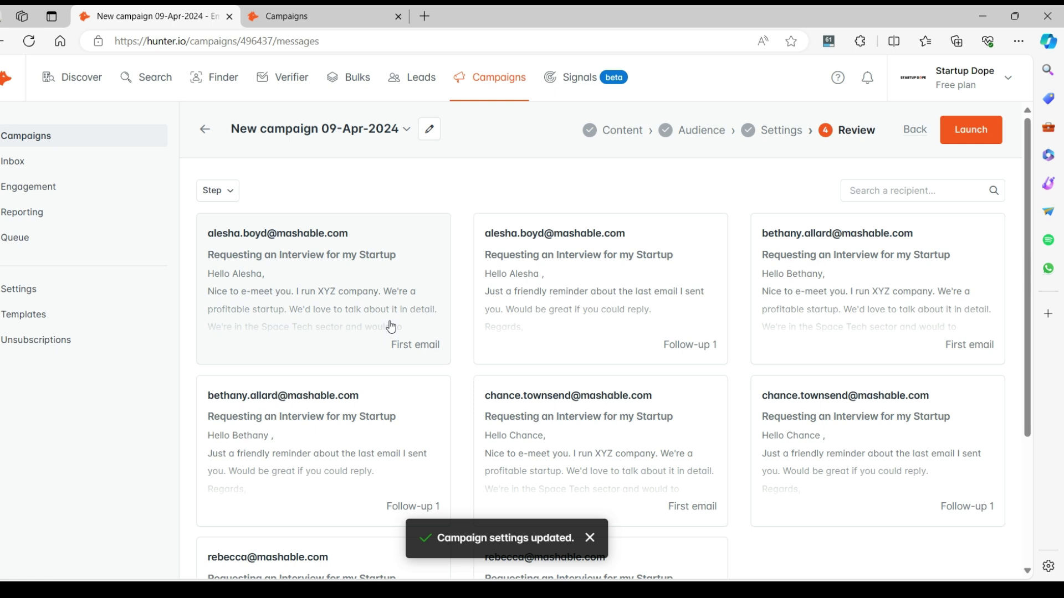
scroll(392, 326, down, 1)
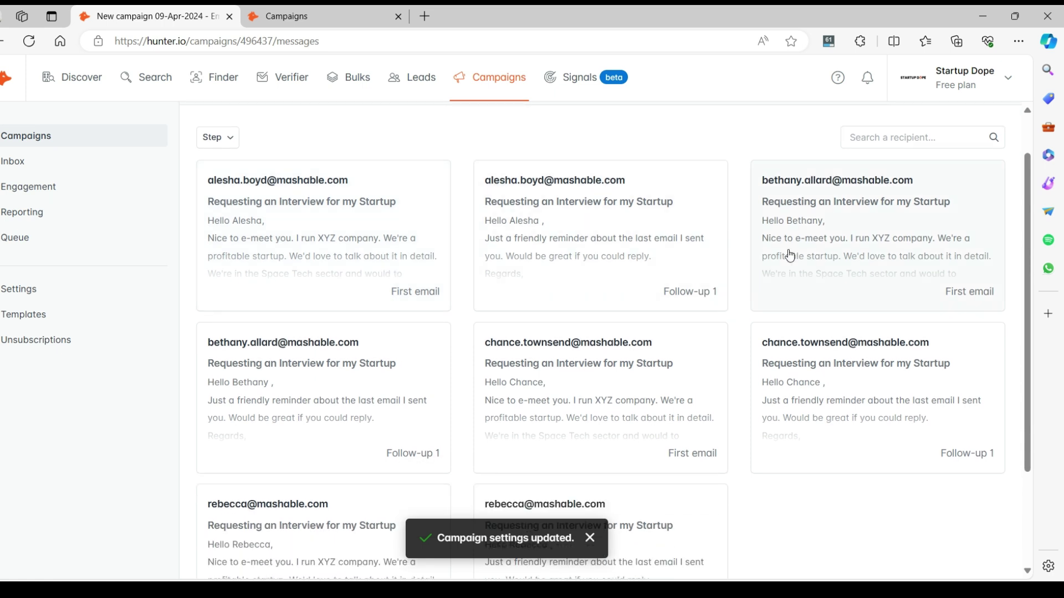
scroll(647, 380, down, 3)
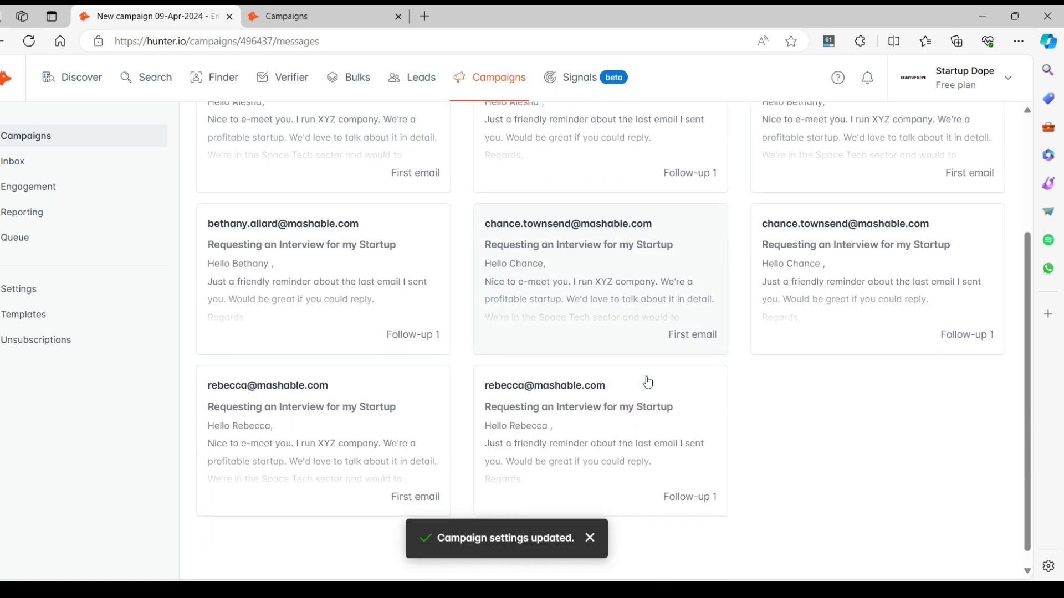
click(418, 475)
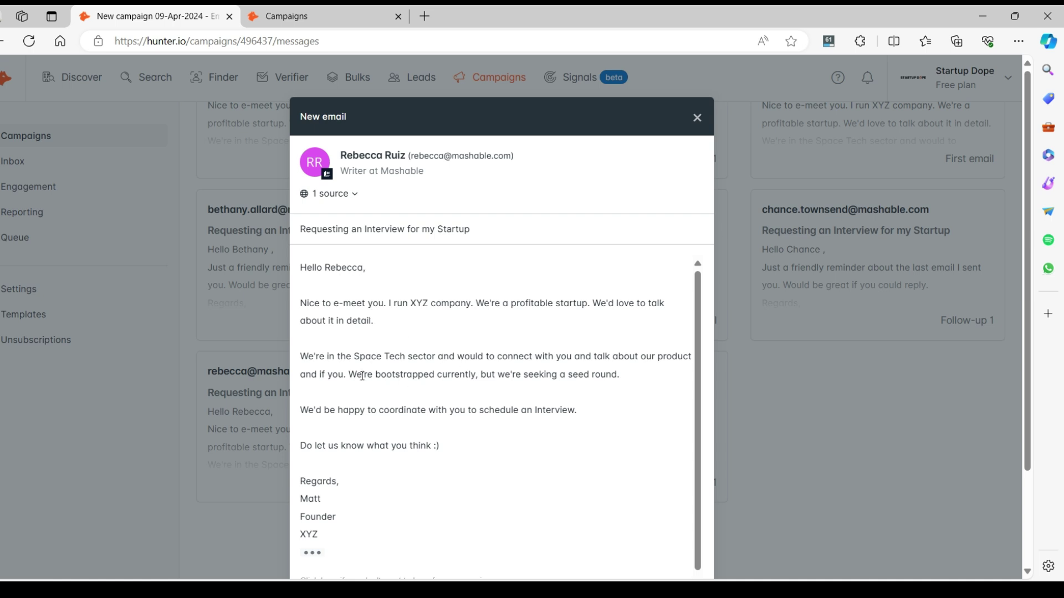
click(694, 115)
scroll(507, 427, up, 3)
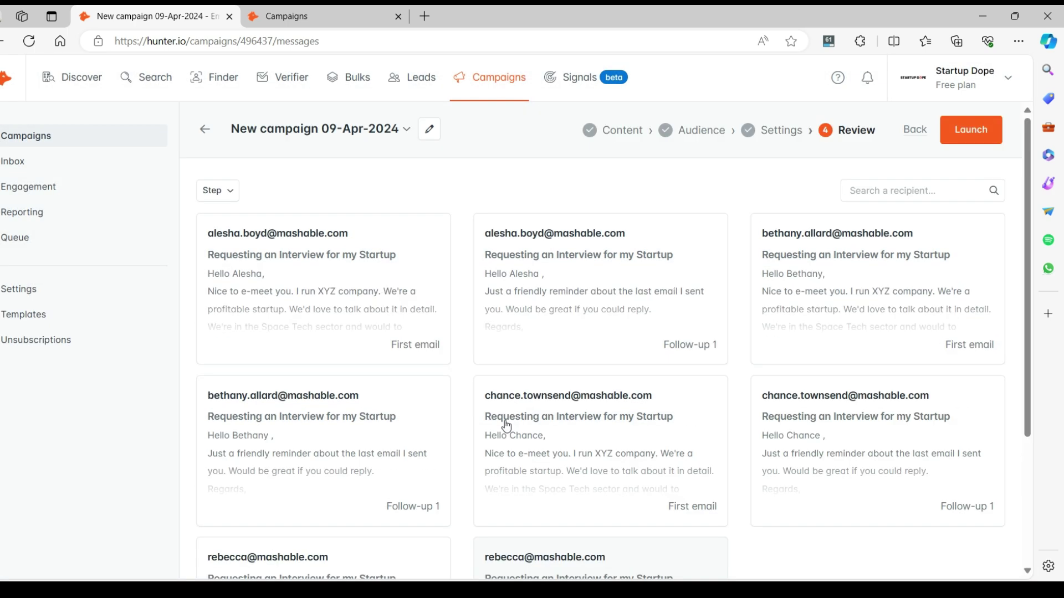
Launch and schedule the campaign, queuing its 8 emails for 4 recipients.
click(975, 136)
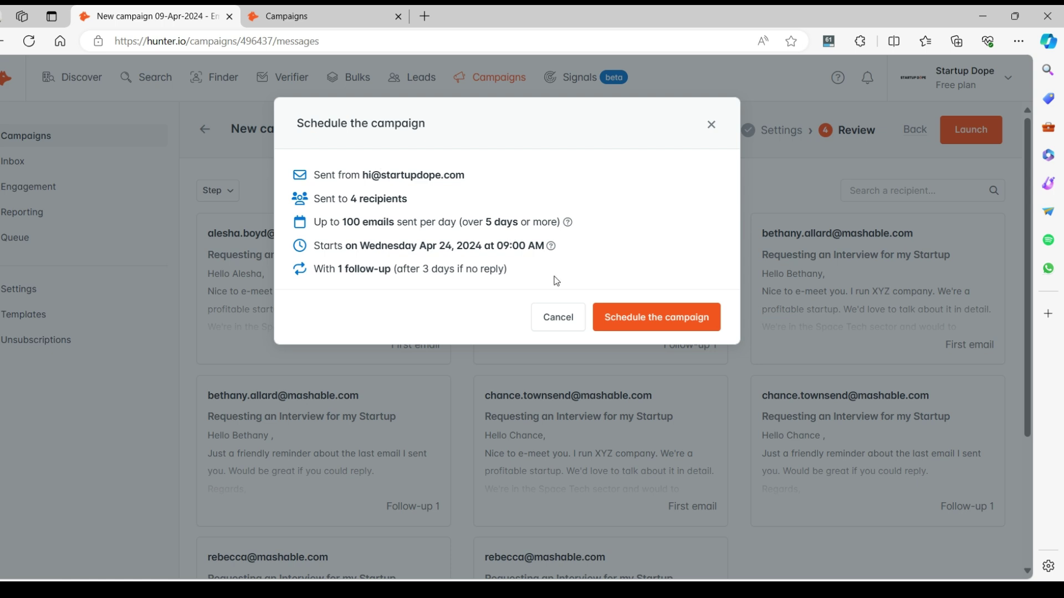
click(556, 318)
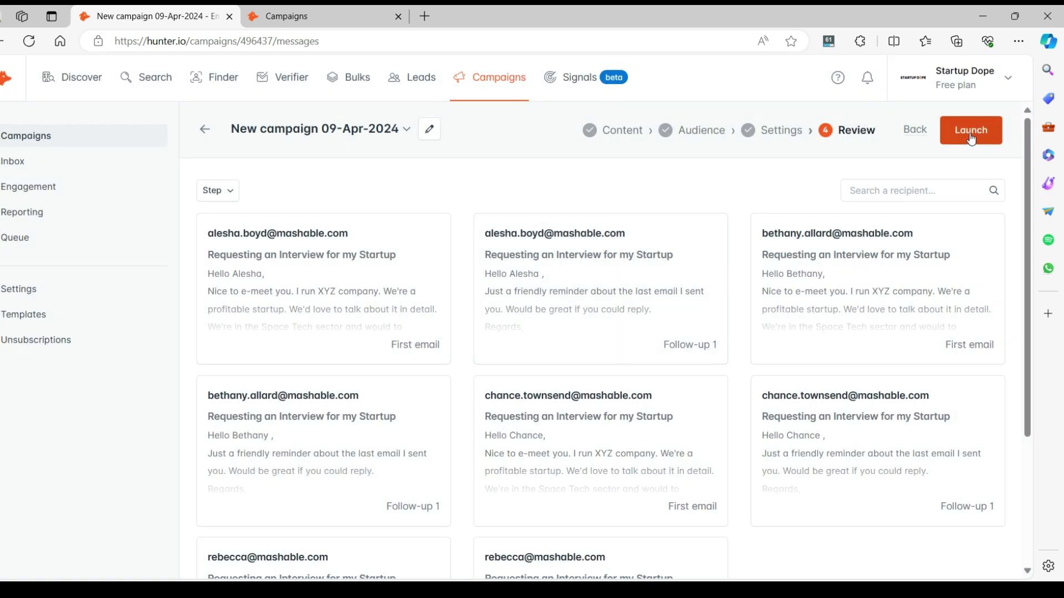
click(972, 140)
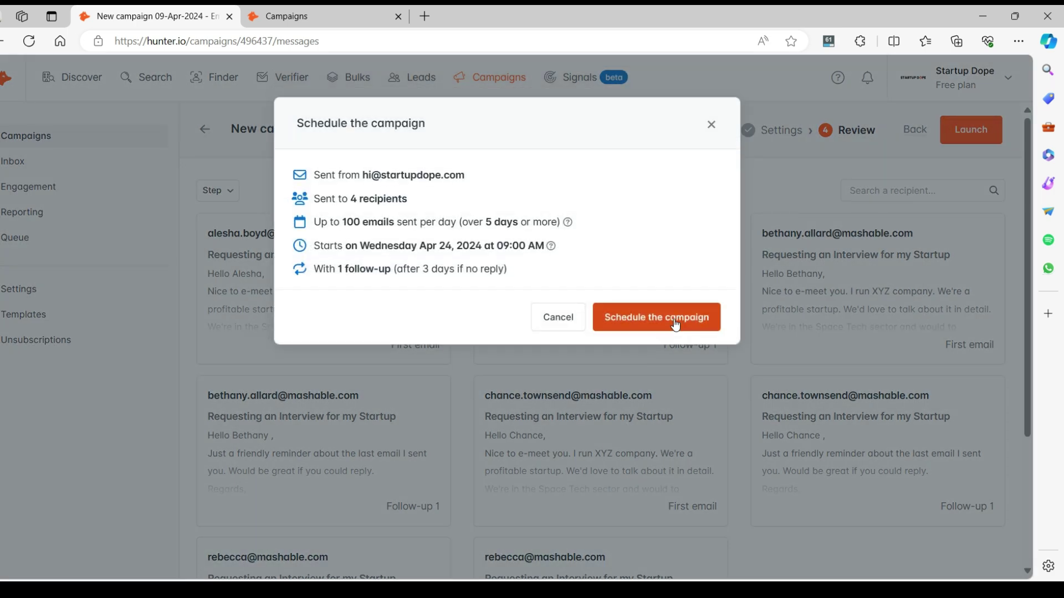
click(676, 326)
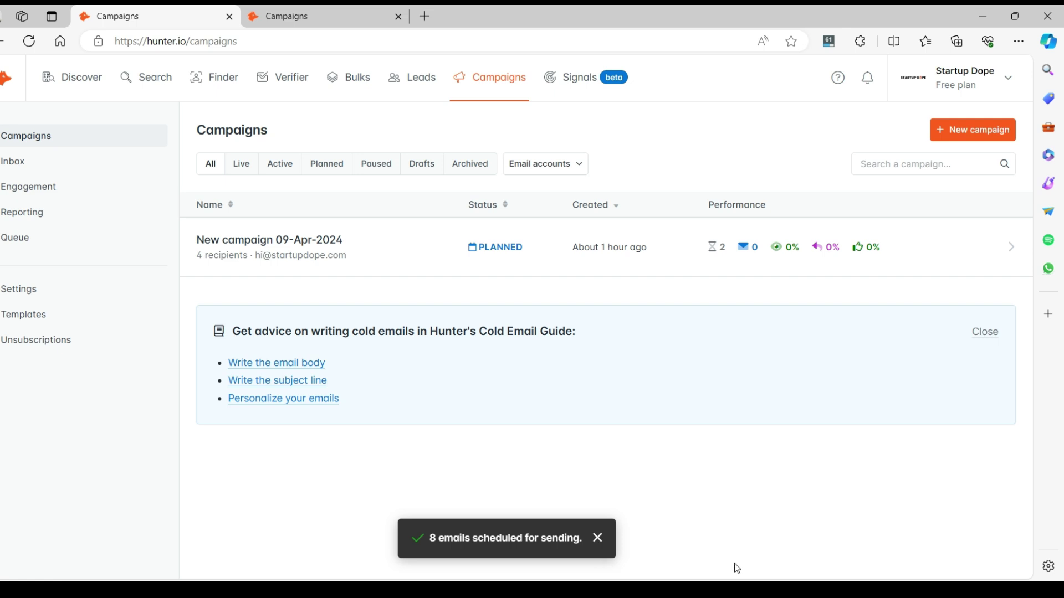
Open the campaign's Emails tab to see all 8 emails Scheduled for Apr 24, 2024.
click(25, 248)
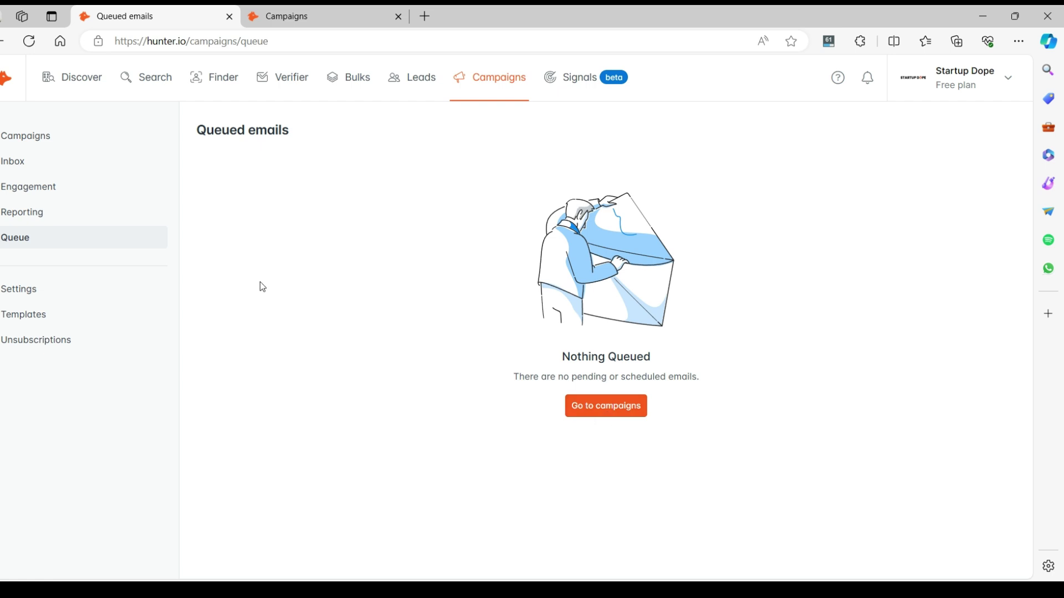
click(60, 163)
click(49, 141)
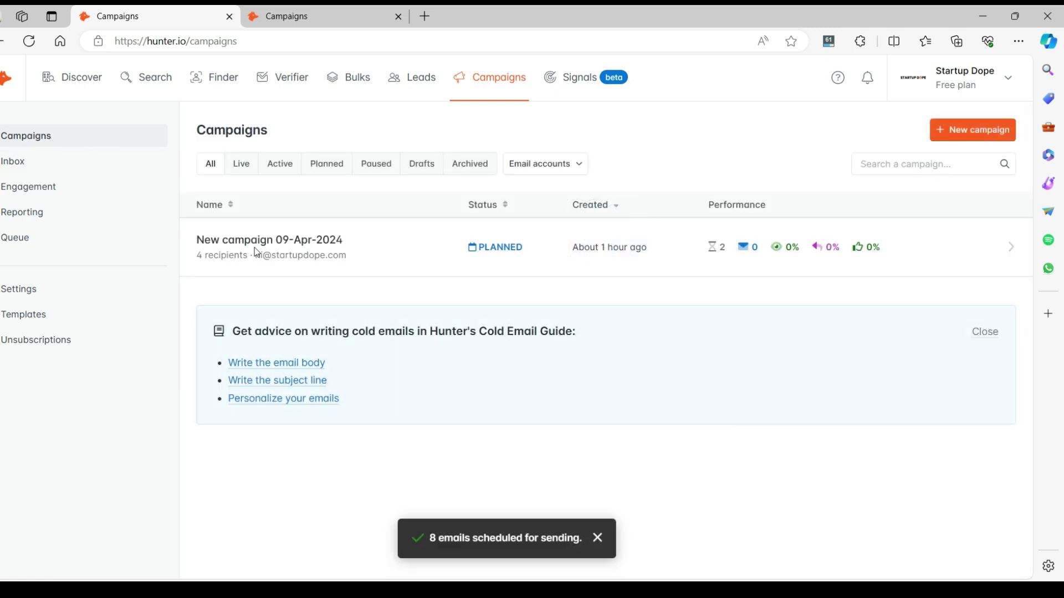
click(488, 262)
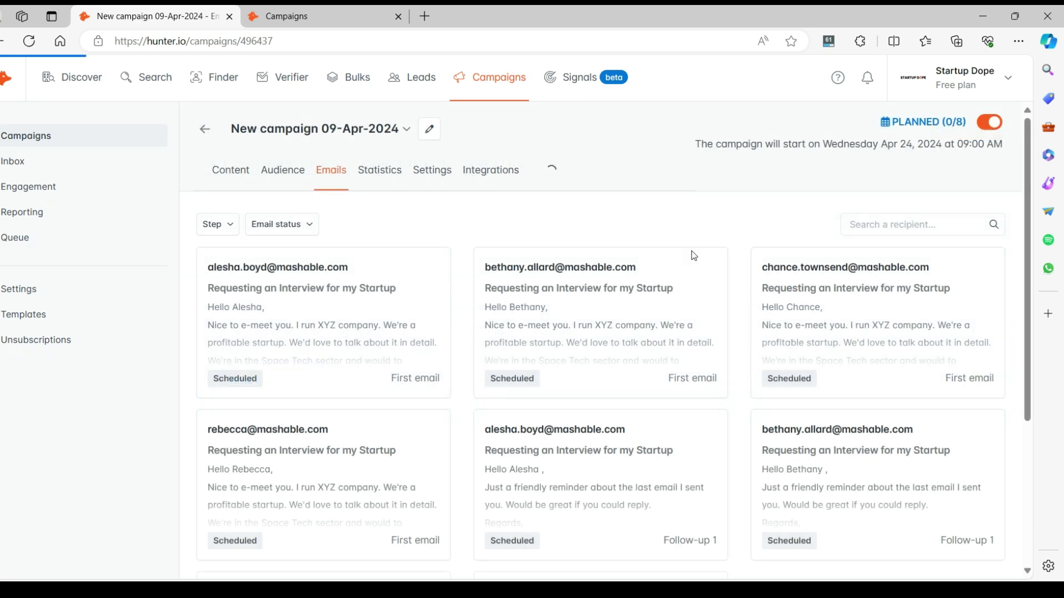
scroll(504, 312, down, 4)
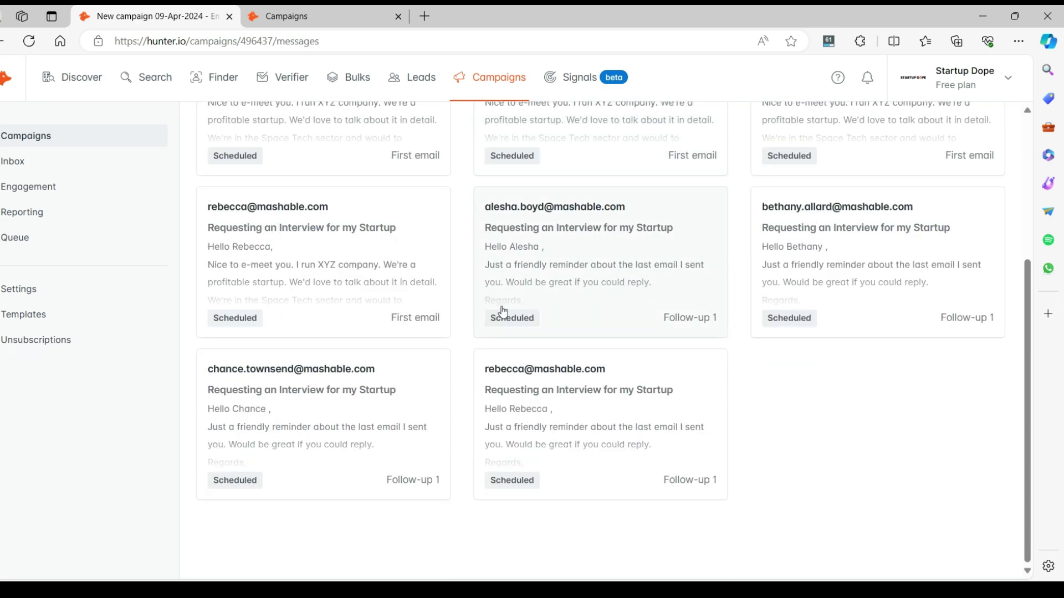
scroll(503, 313, up, 4)
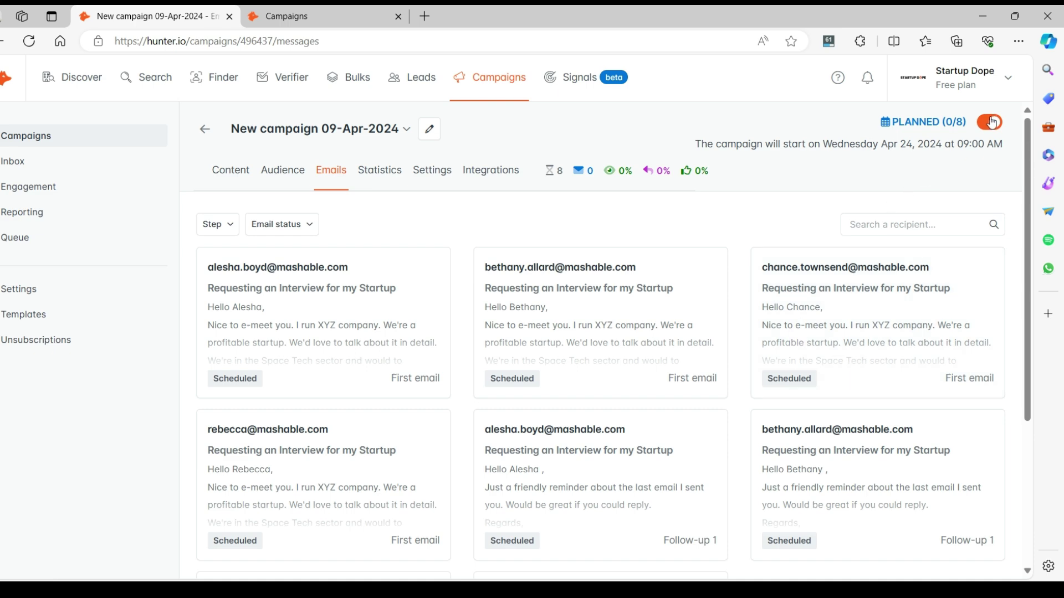
Pause "New campaign 09-Apr-2024" from its Settings tab and return to the campaigns list.
click(488, 172)
click(427, 170)
scroll(381, 347, down, 4)
scroll(629, 499, up, 4)
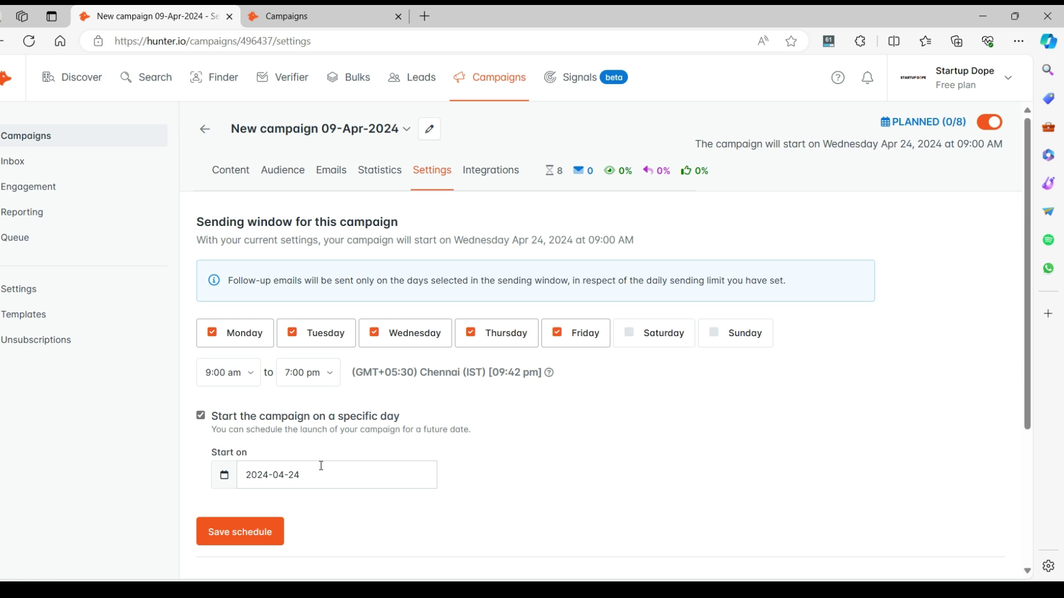
click(992, 125)
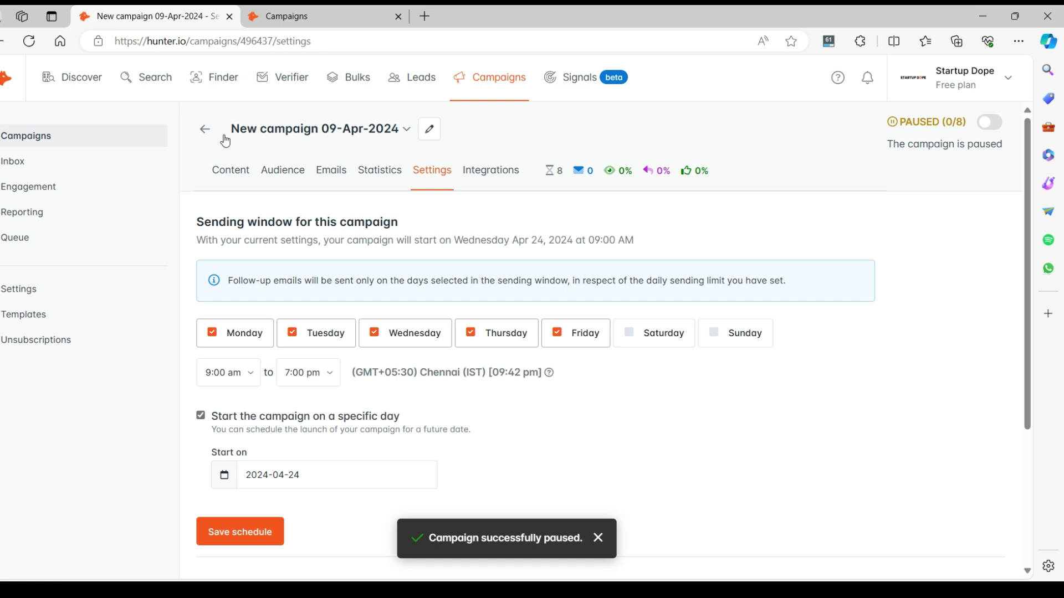
click(205, 130)
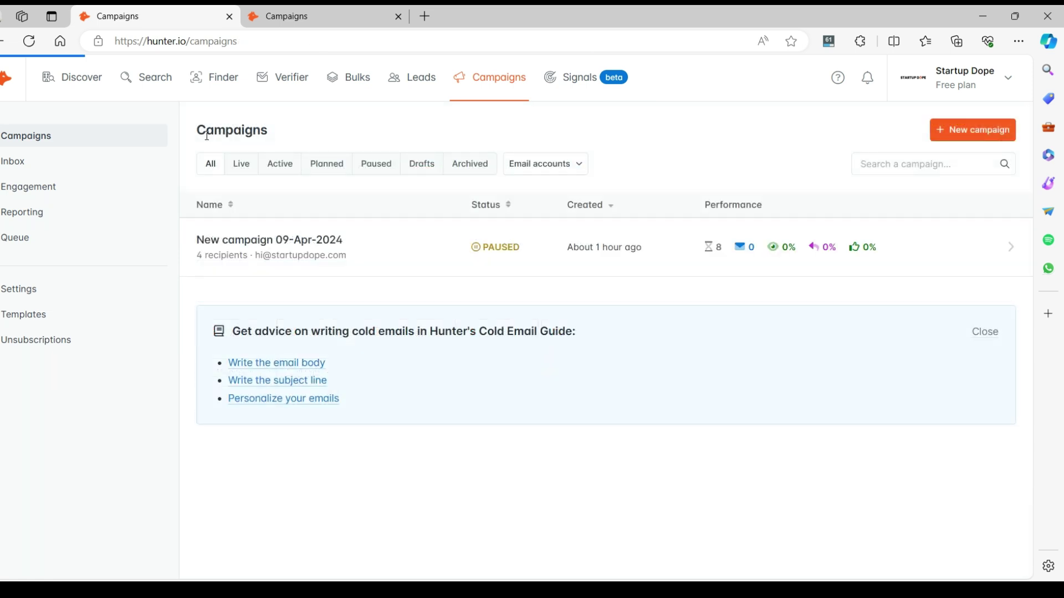